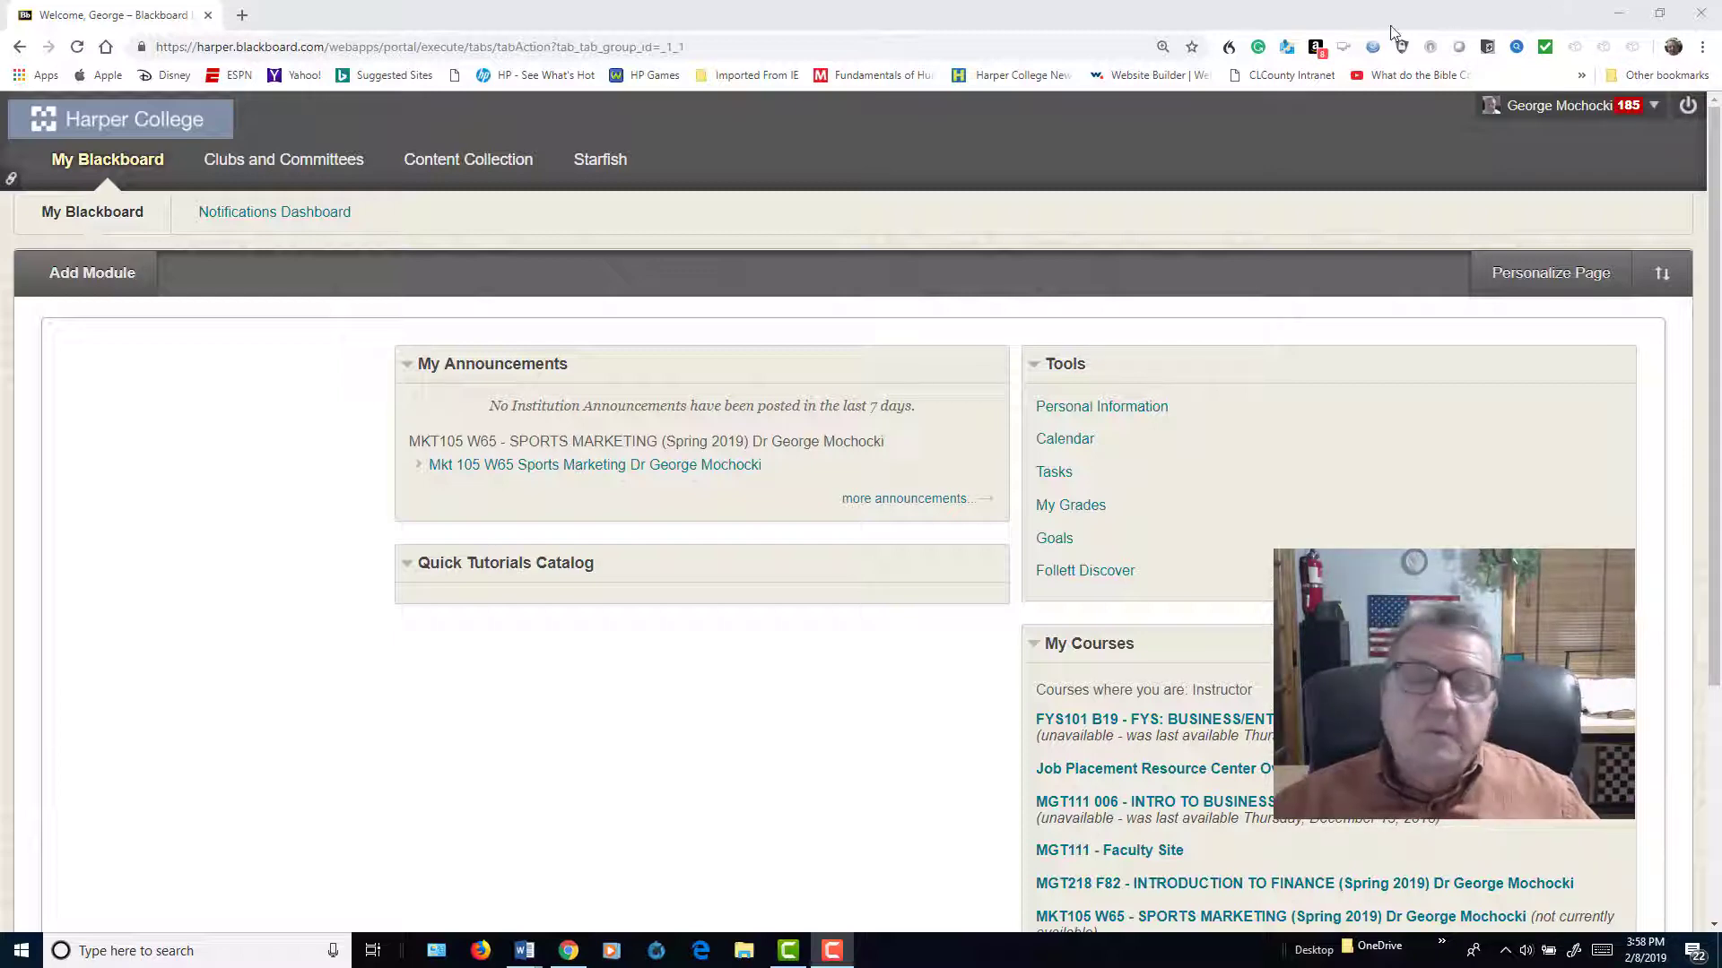
# Open the MKT105 W65 Sports Marketing course and go to its Black Board Collaborate Ultra Virtual Meeting Live page
pyautogui.scroll(-4, 1300, 345)
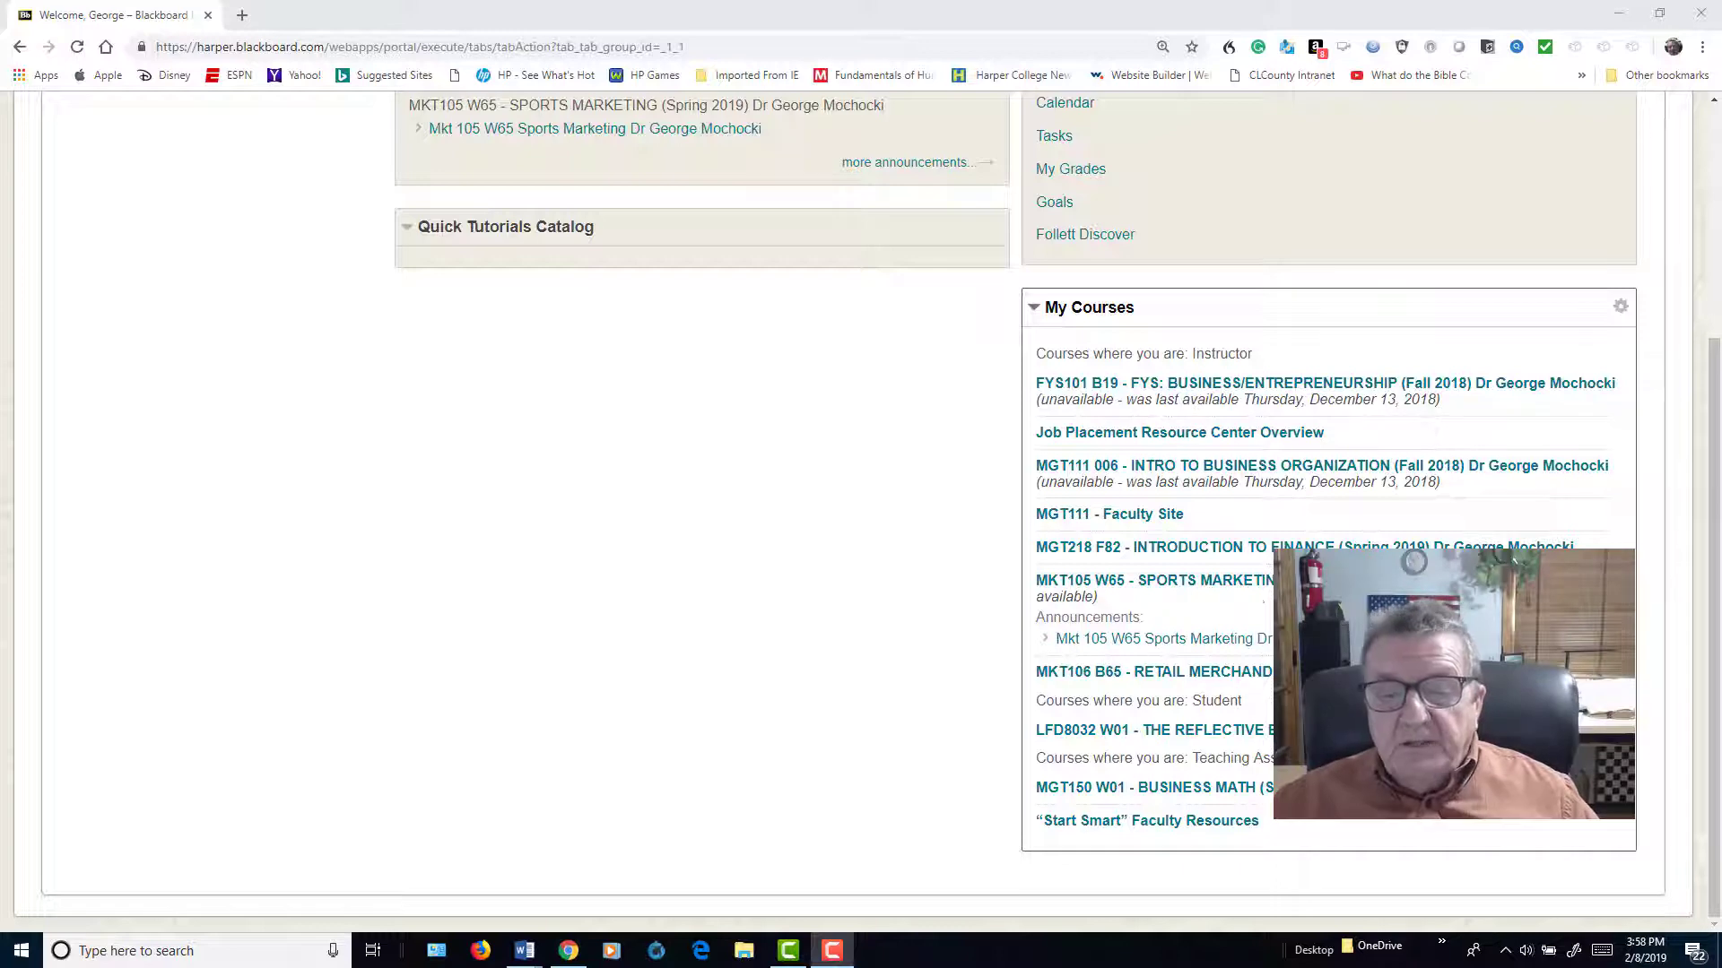
pyautogui.click(1150, 592)
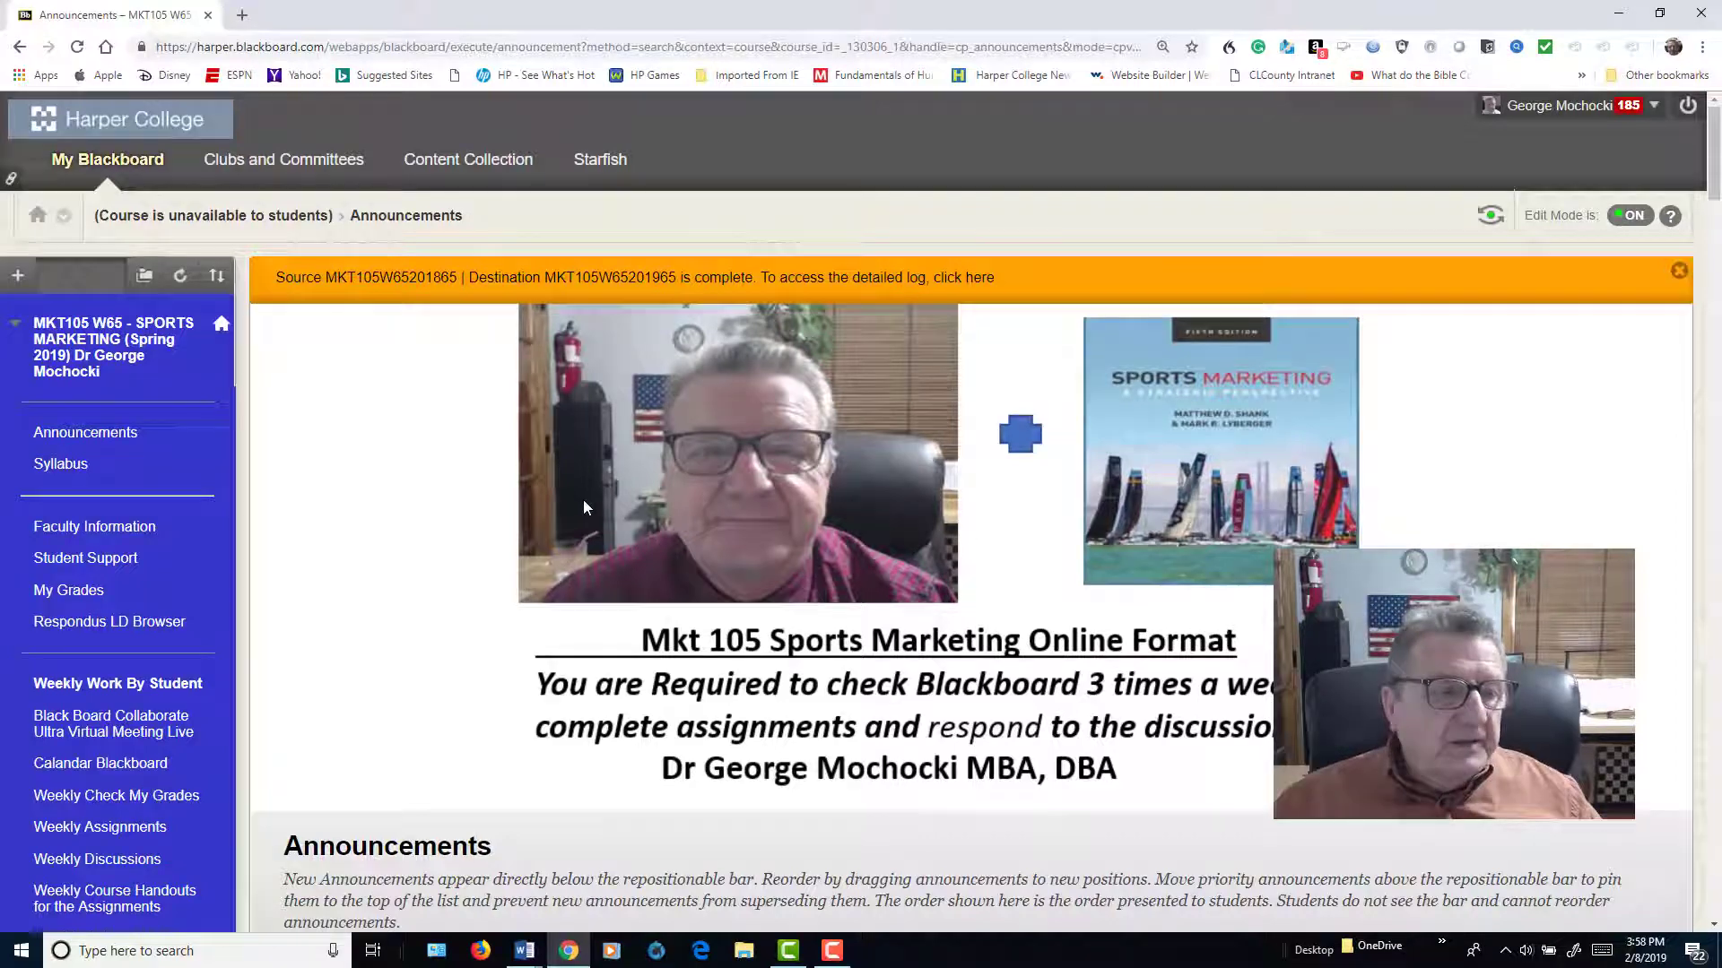
pyautogui.scroll(-2, 538, 516)
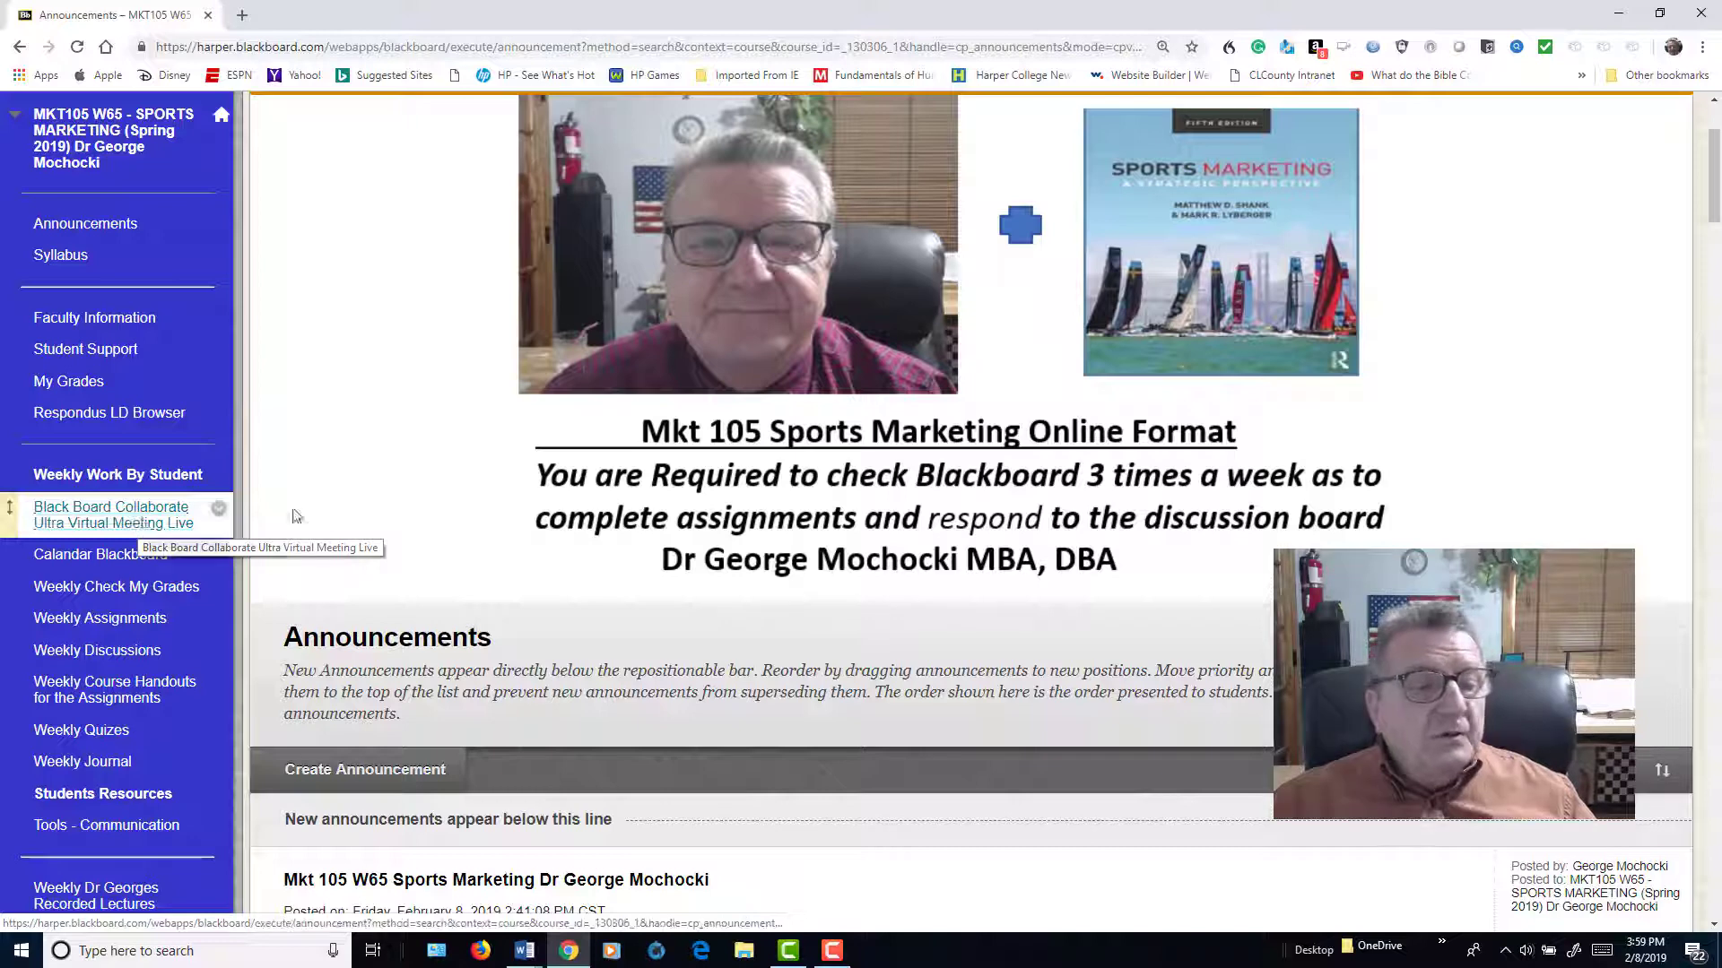
pyautogui.click(120, 518)
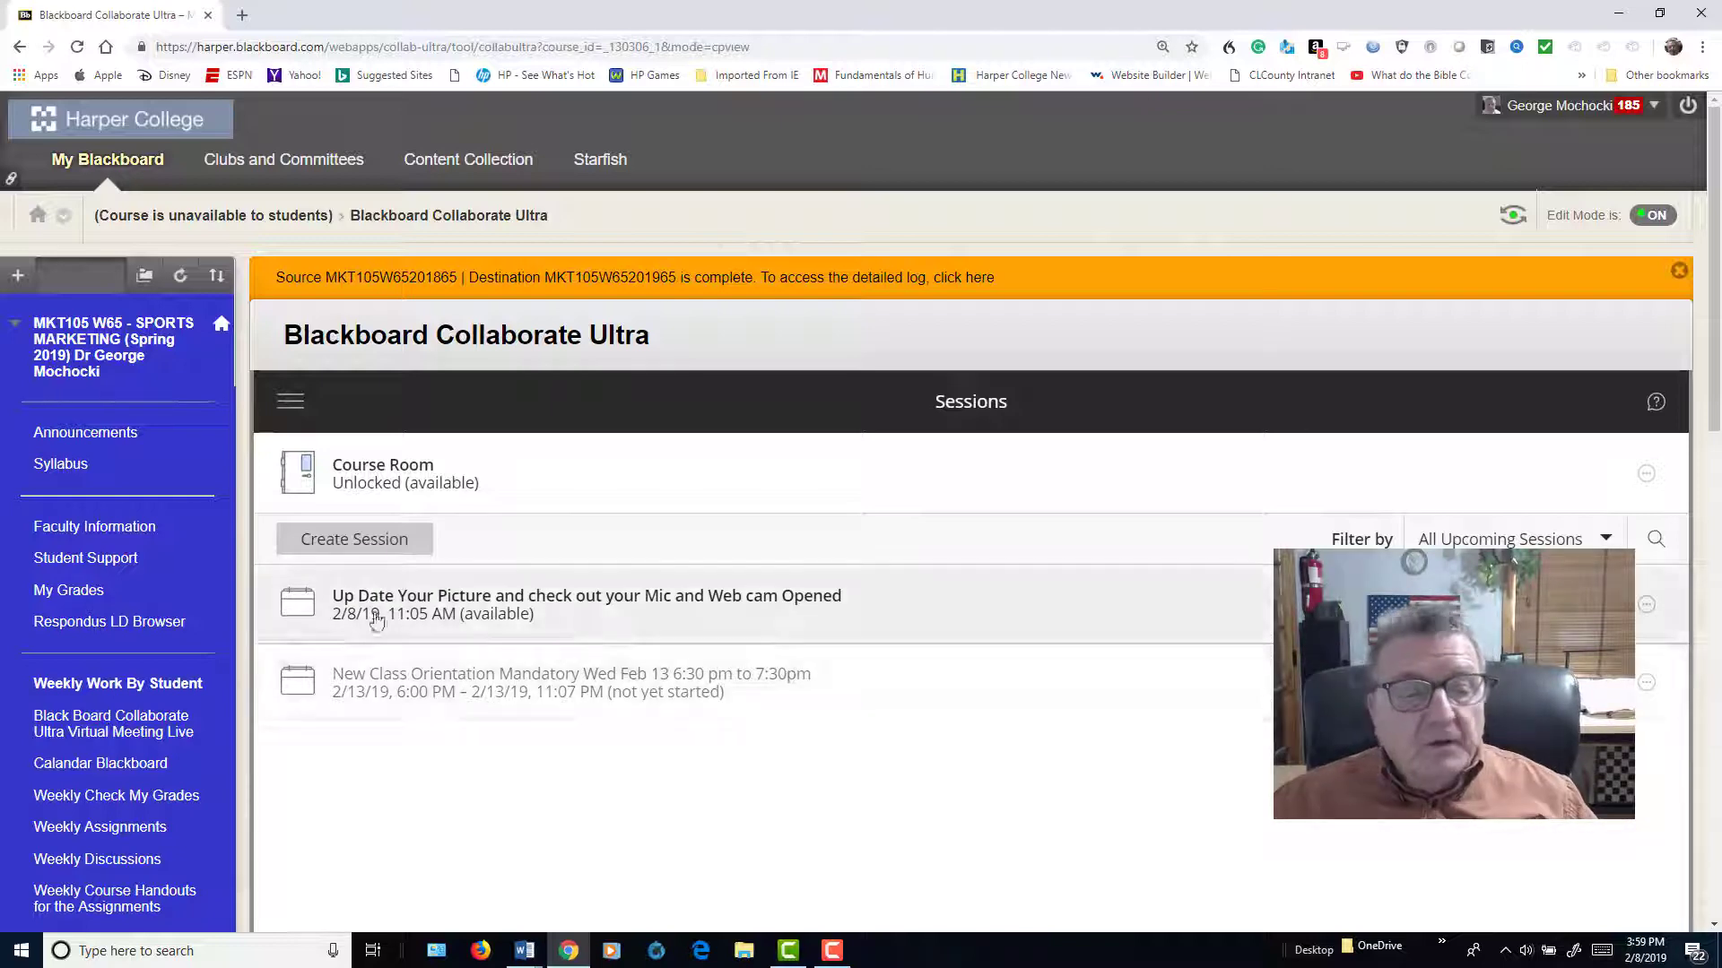
# Open the session about updating your picture and checking your mic and web cam, review its details, and join it
pyautogui.scroll(-1, 303, 538)
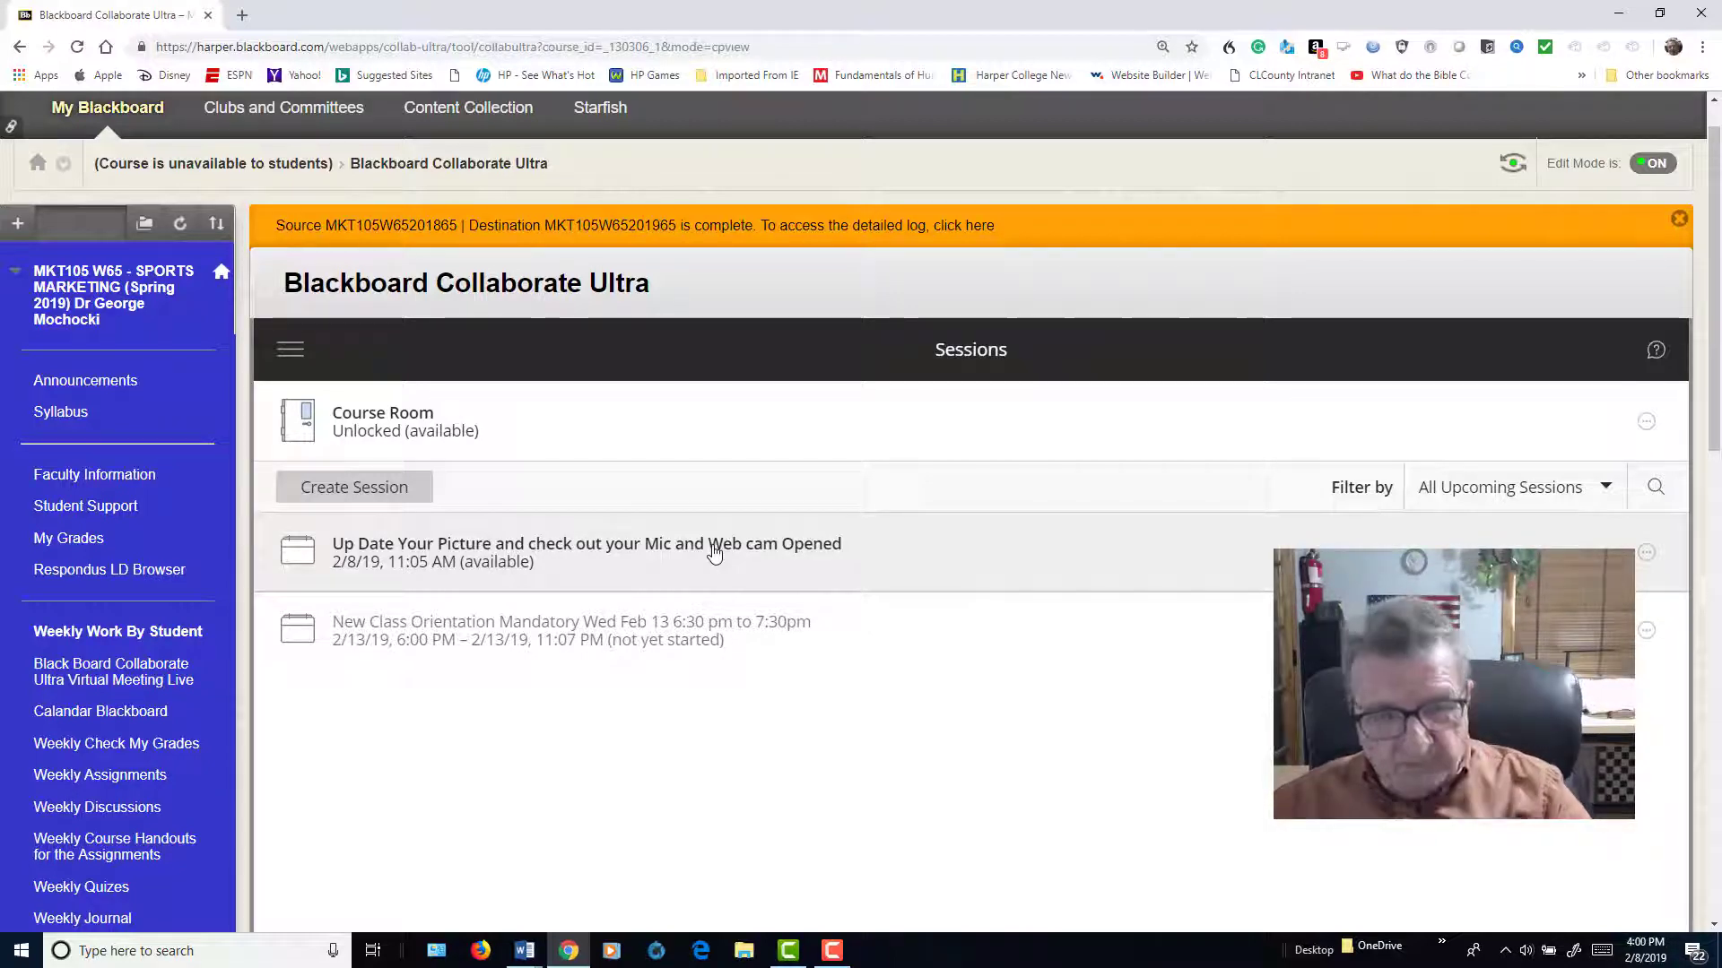
pyautogui.click(541, 554)
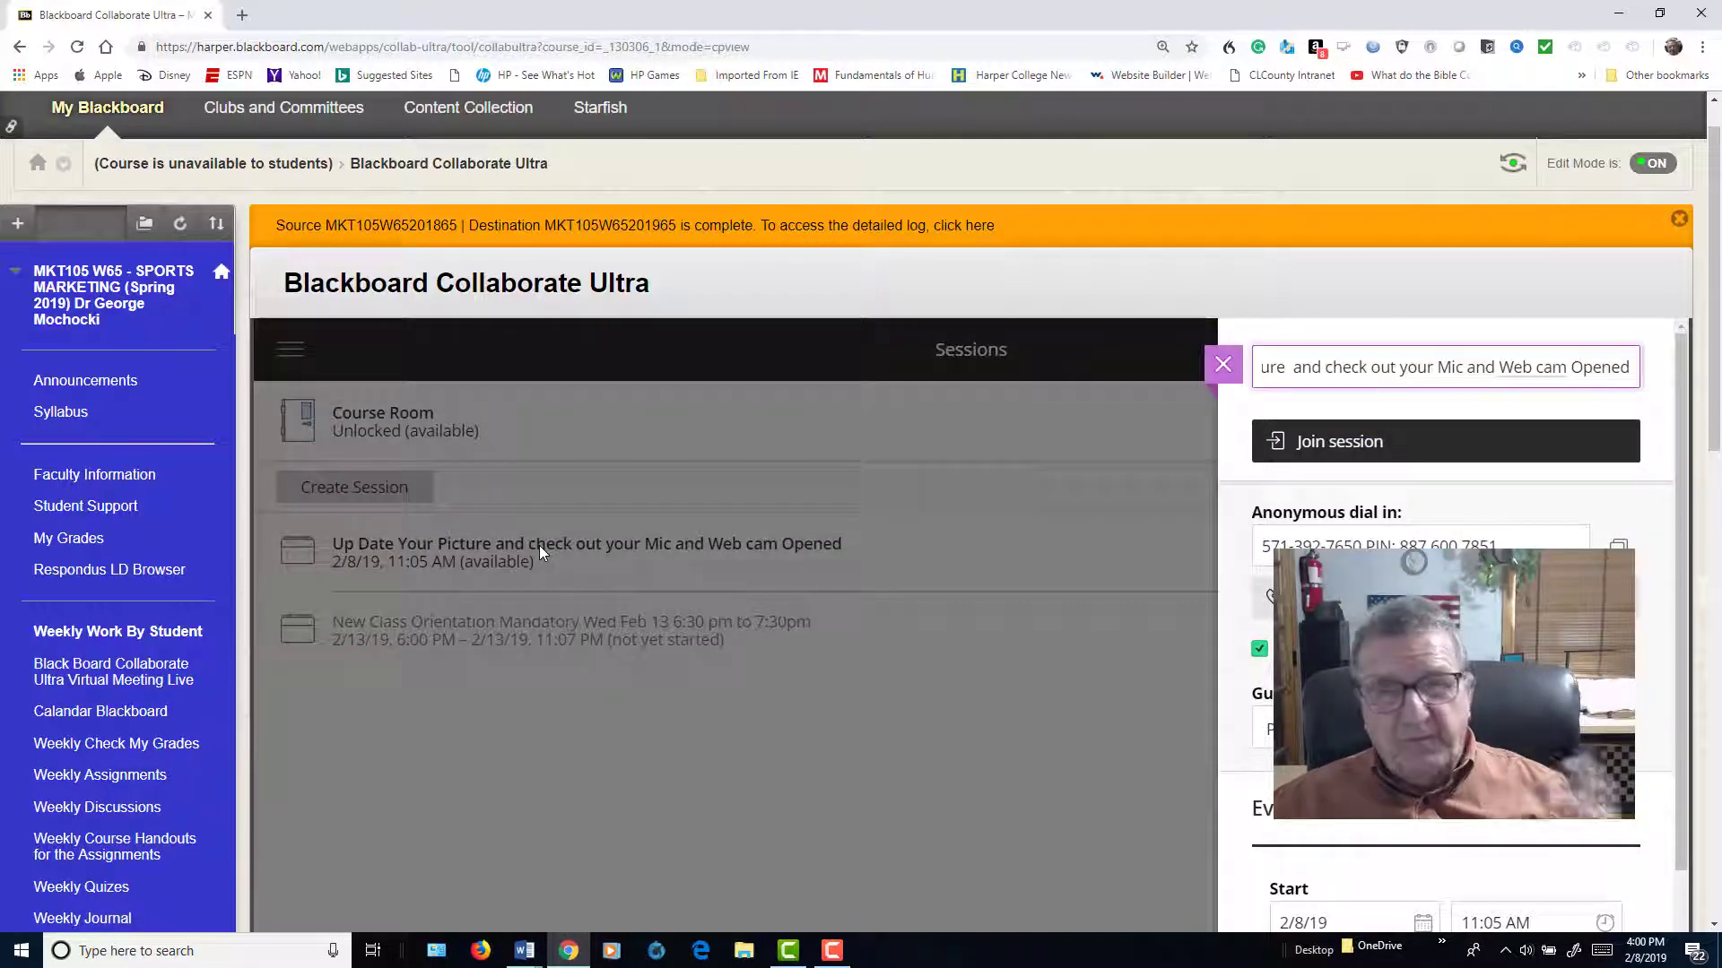
pyautogui.scroll(-2, 895, 471)
pyautogui.scroll(3, 894, 477)
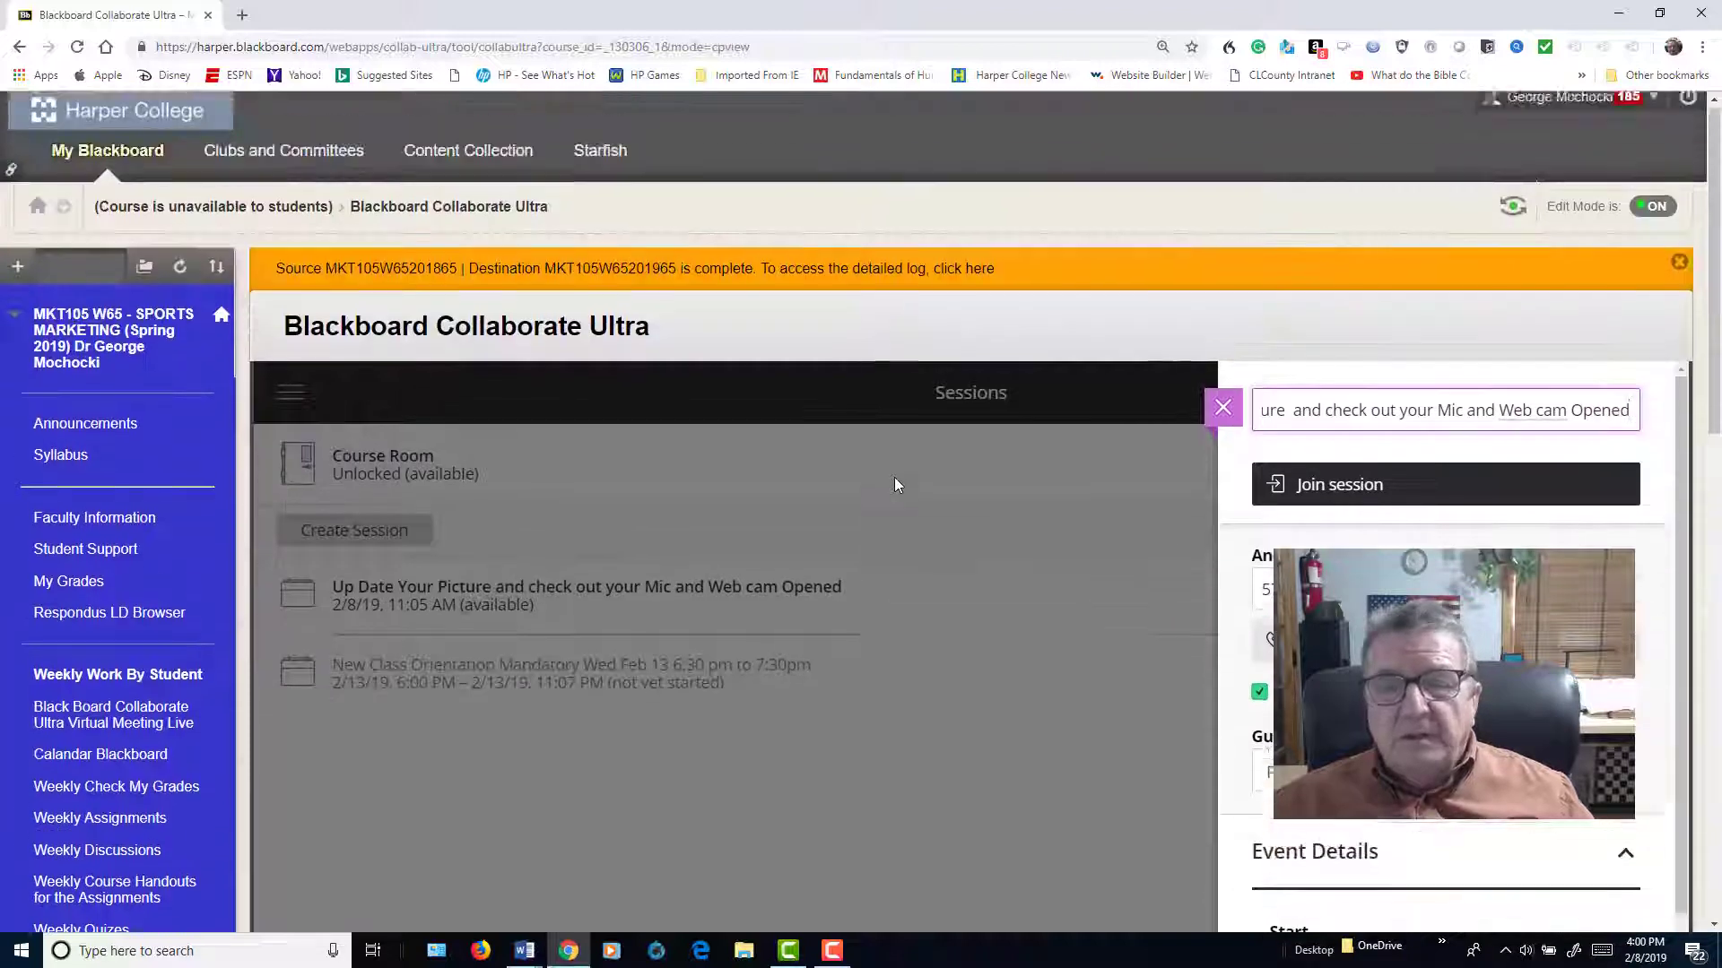
pyautogui.scroll(-3, 895, 477)
pyautogui.scroll(-1, 1424, 447)
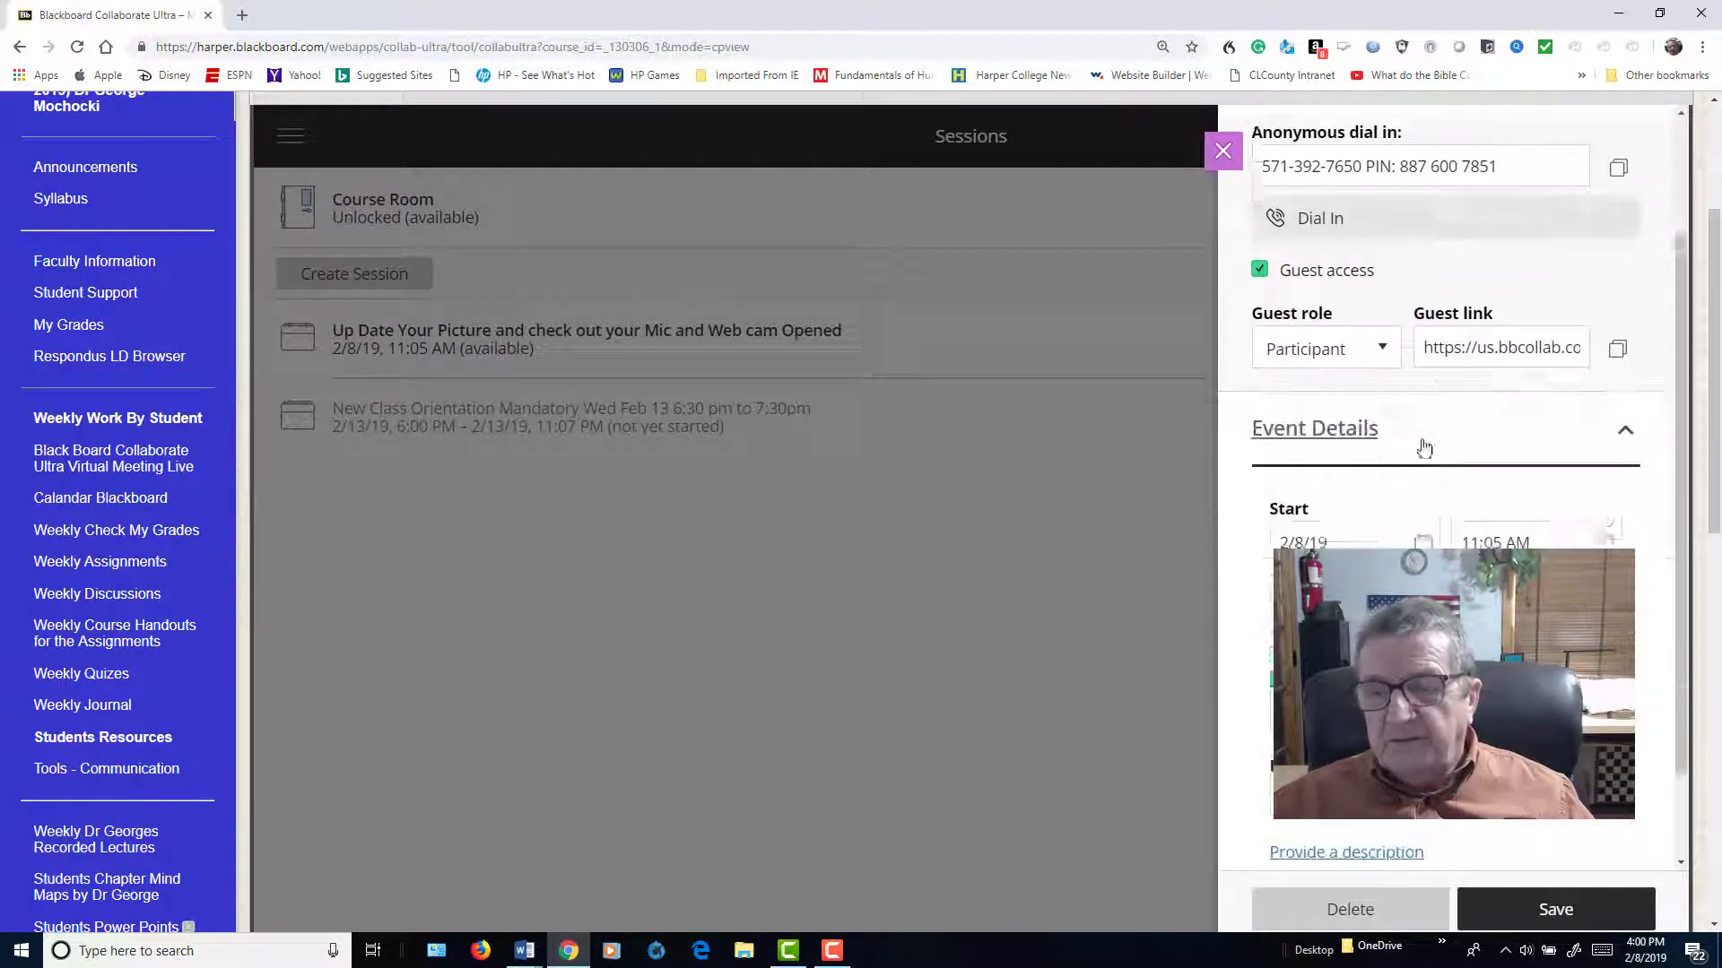
pyautogui.scroll(-1, 1424, 446)
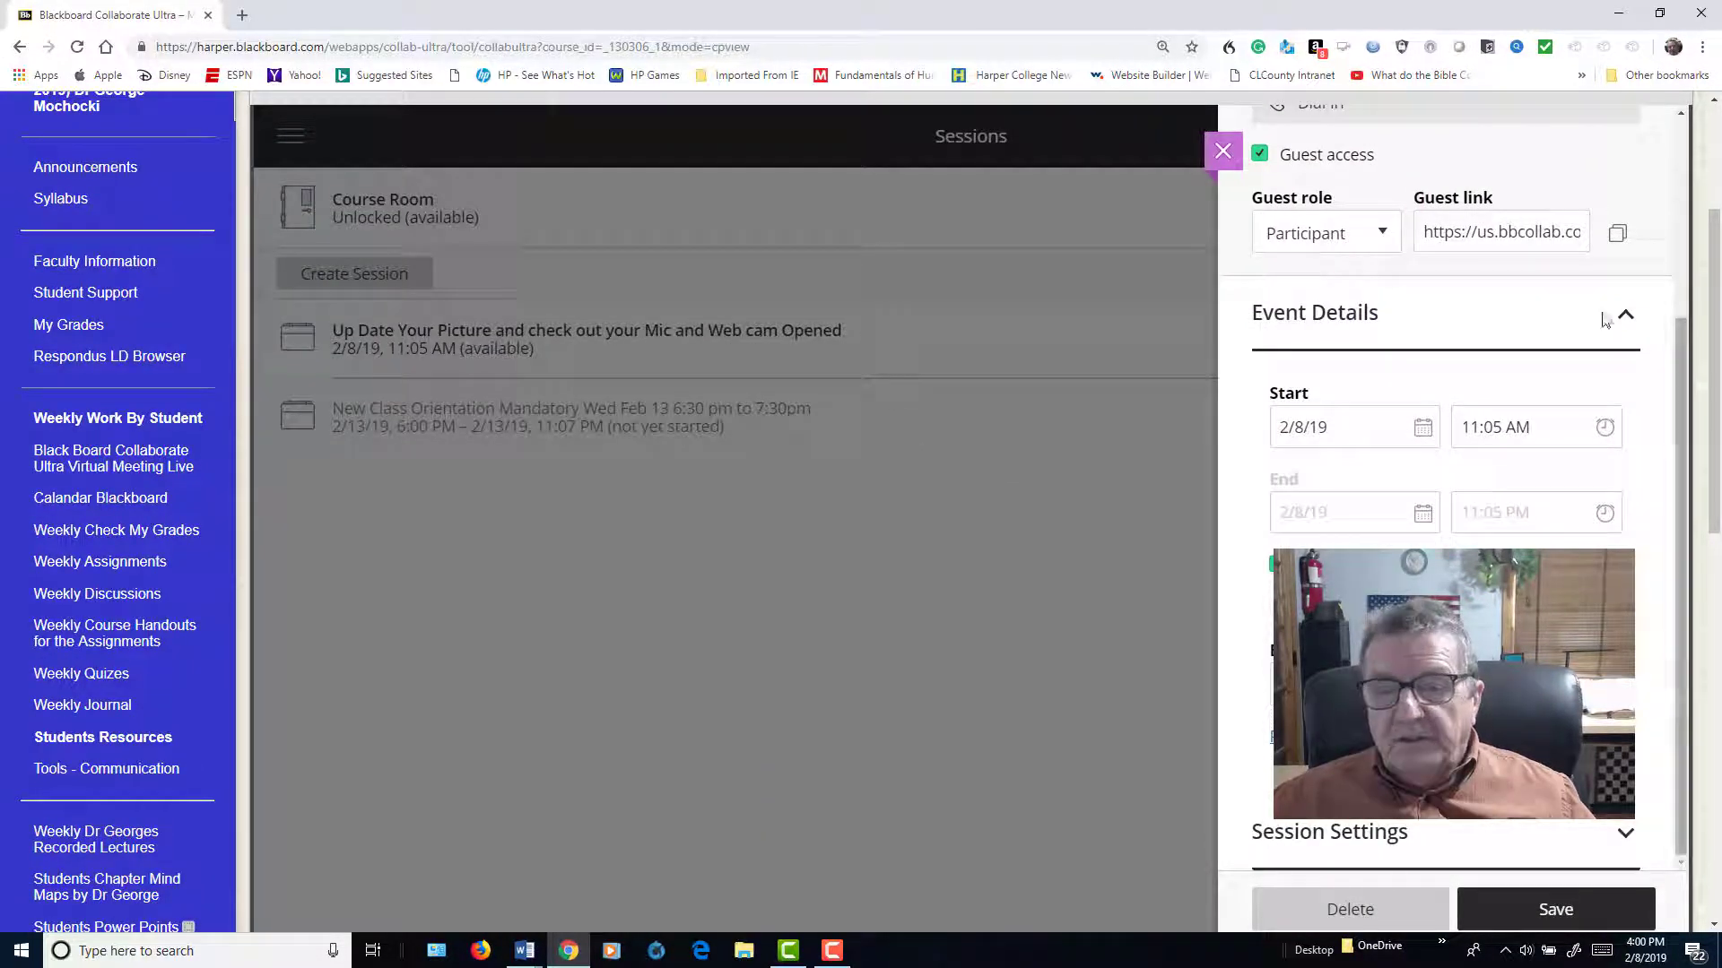
pyautogui.scroll(3, 1401, 309)
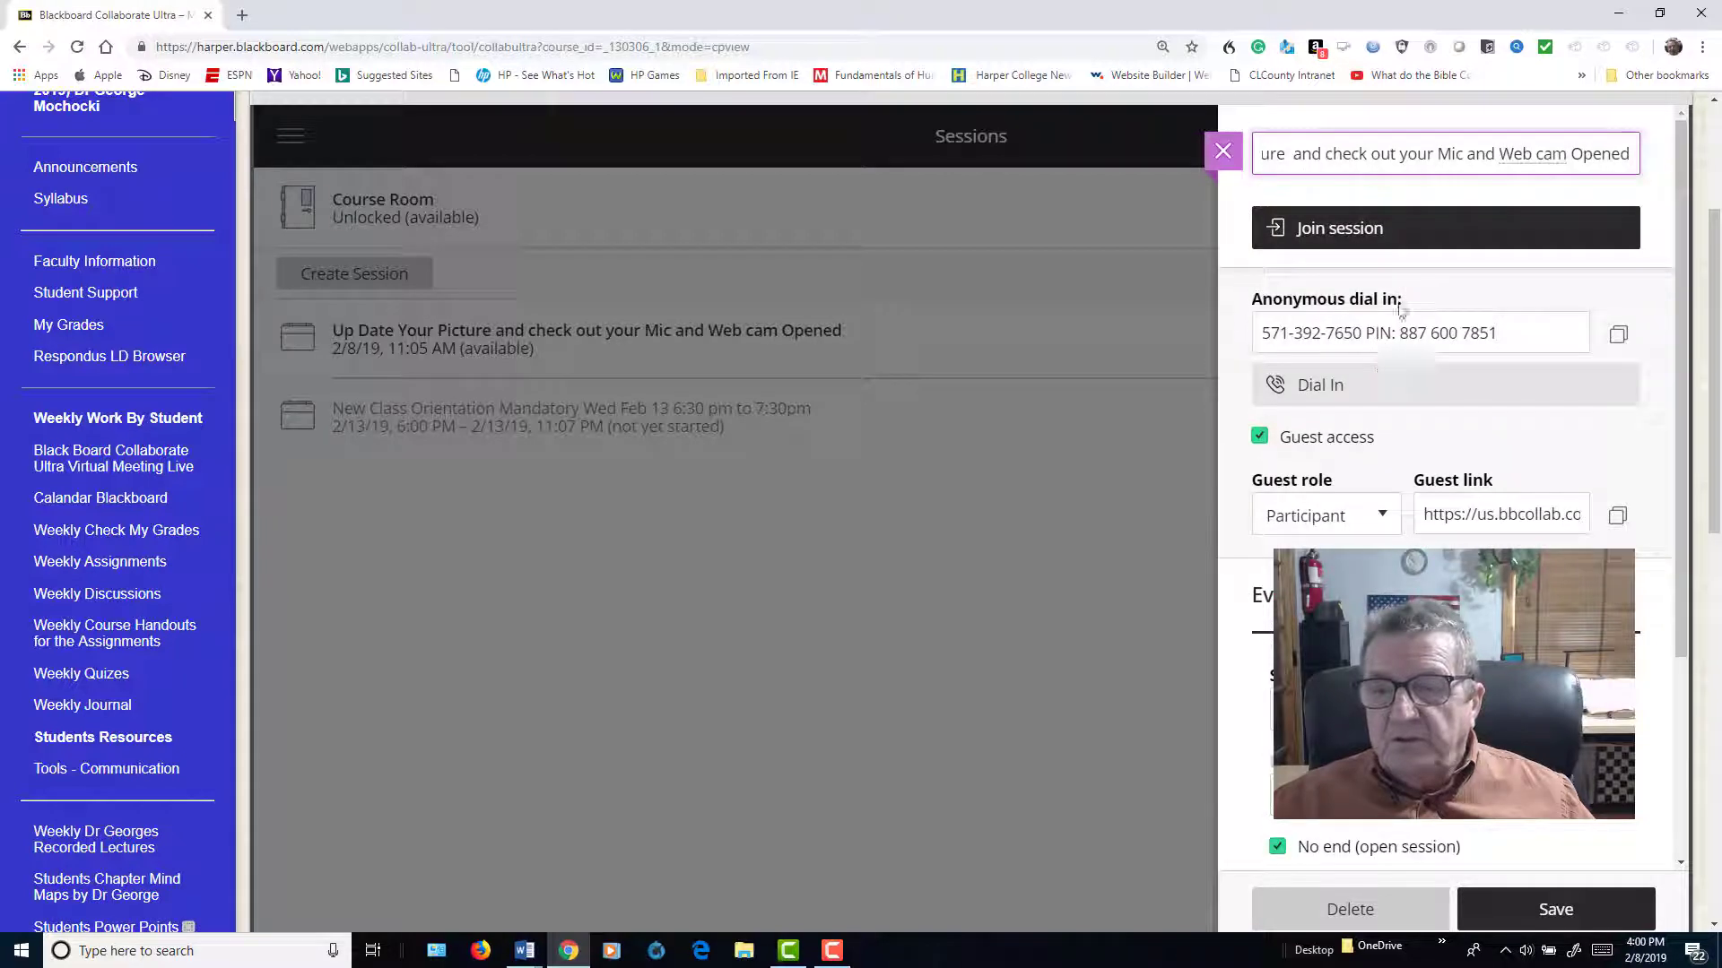
pyautogui.click(1364, 230)
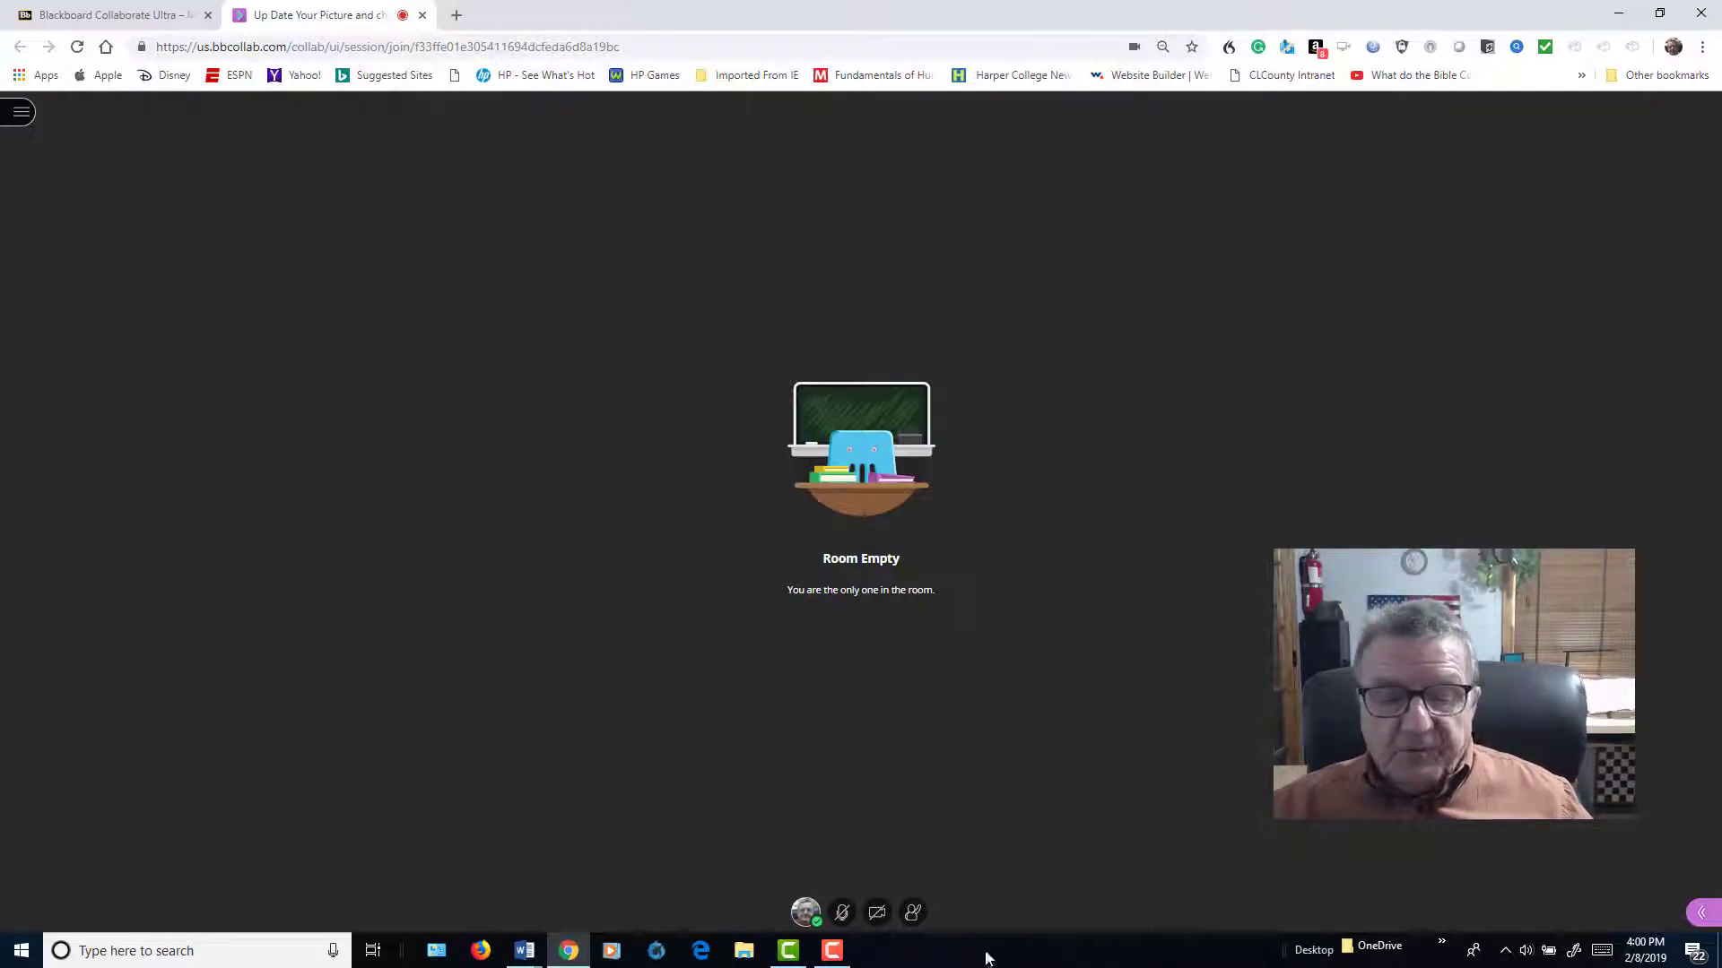
# Try the audio control, share the webcam video with the session, and stop sharing it again
pyautogui.click(841, 919)
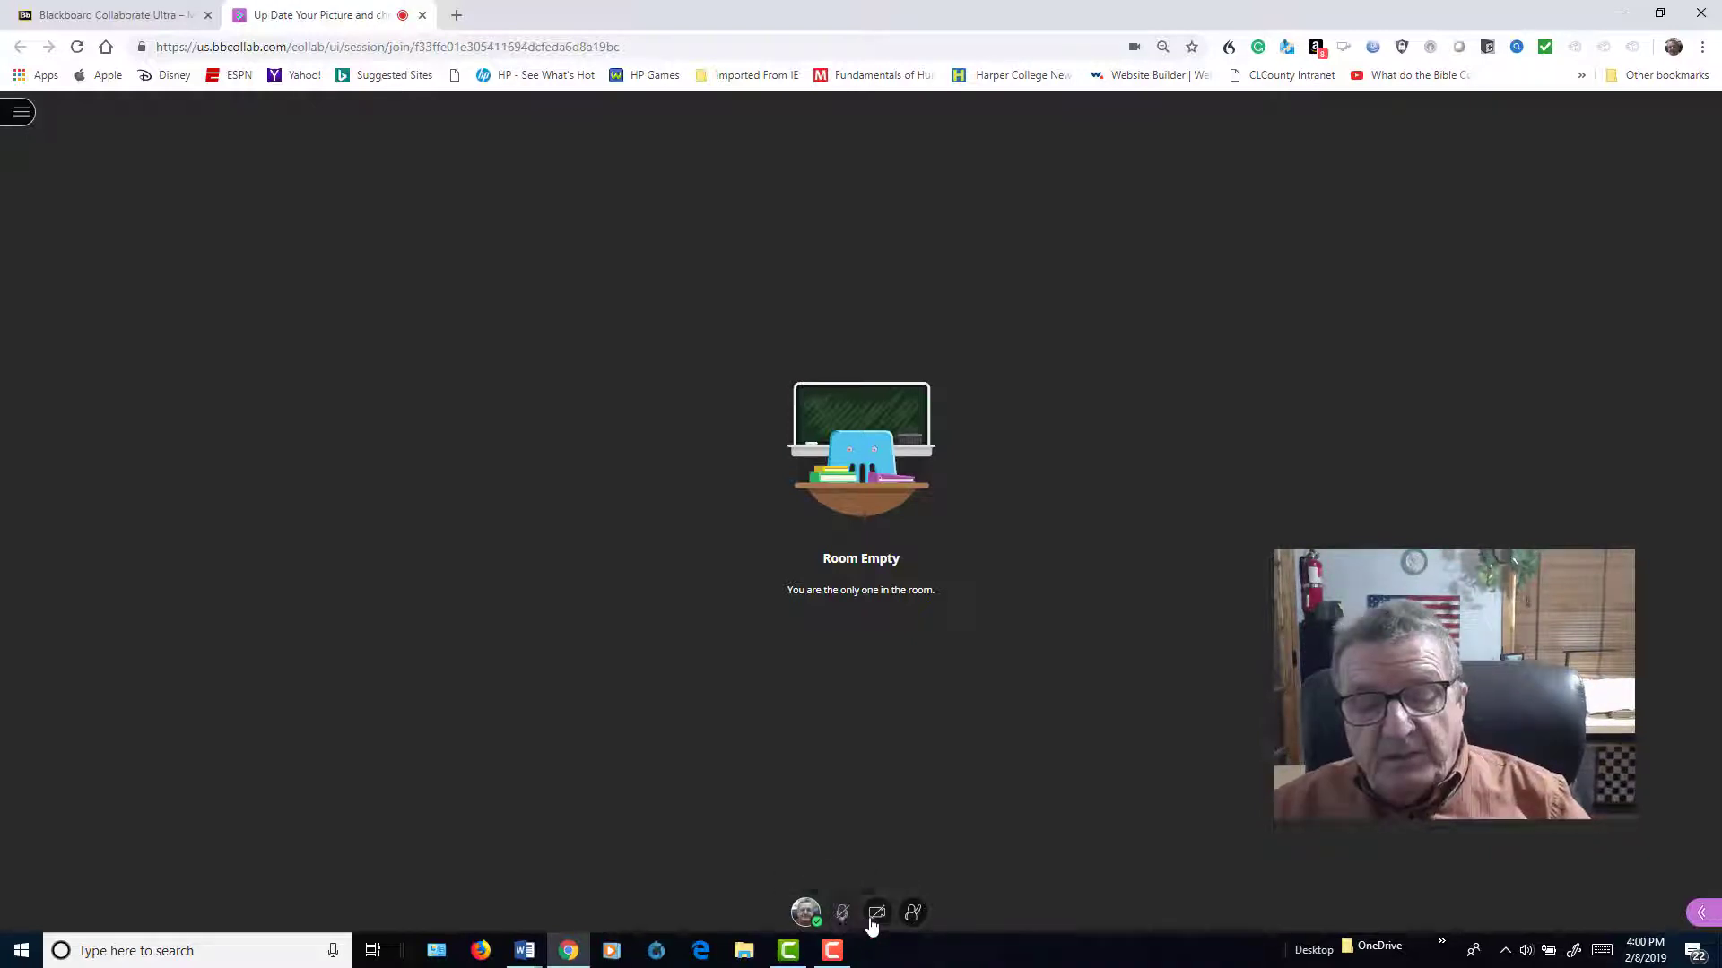
pyautogui.click(874, 916)
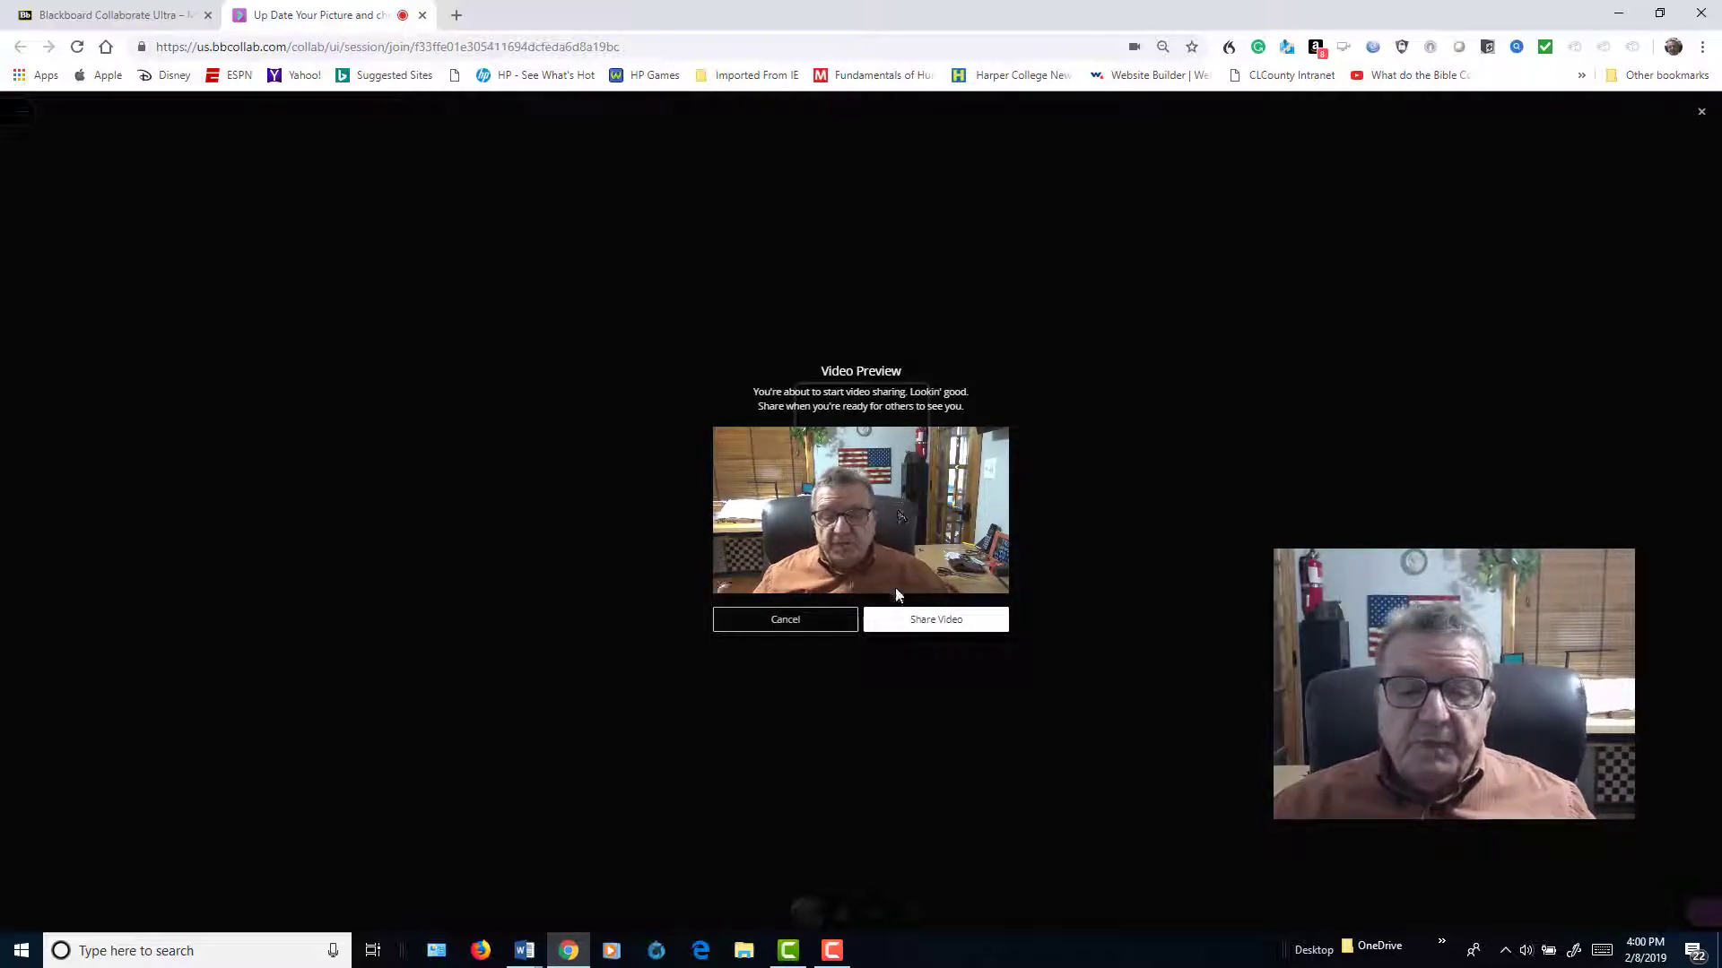
pyautogui.click(932, 621)
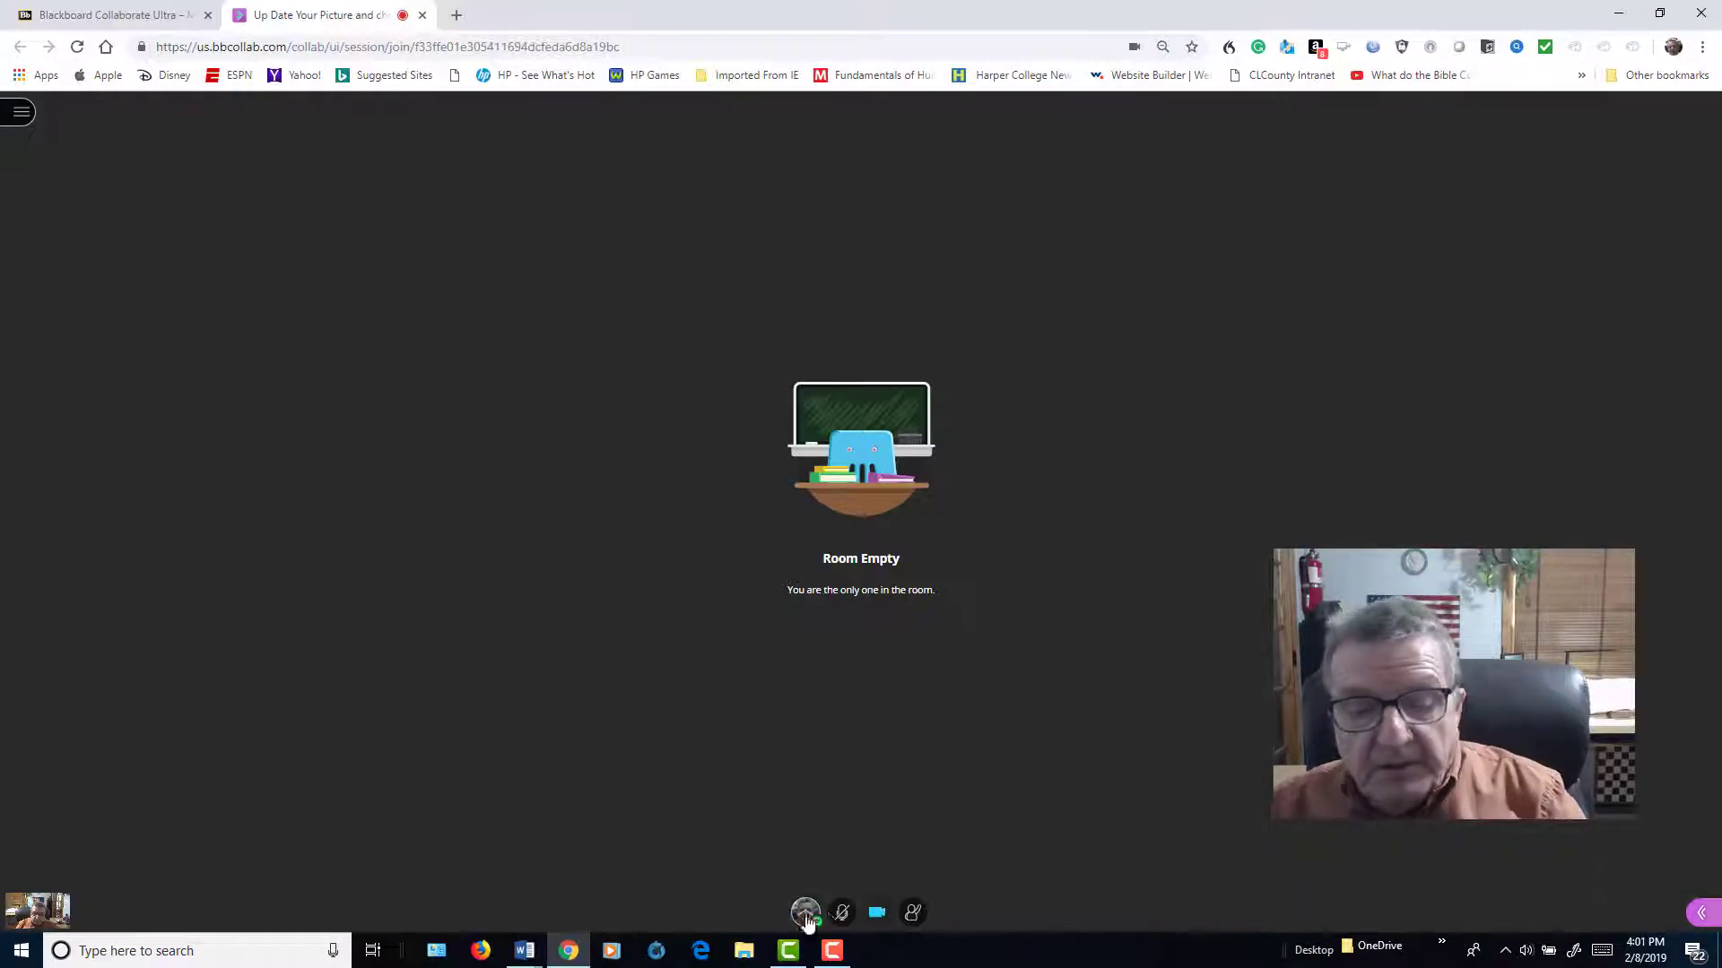
pyautogui.click(876, 916)
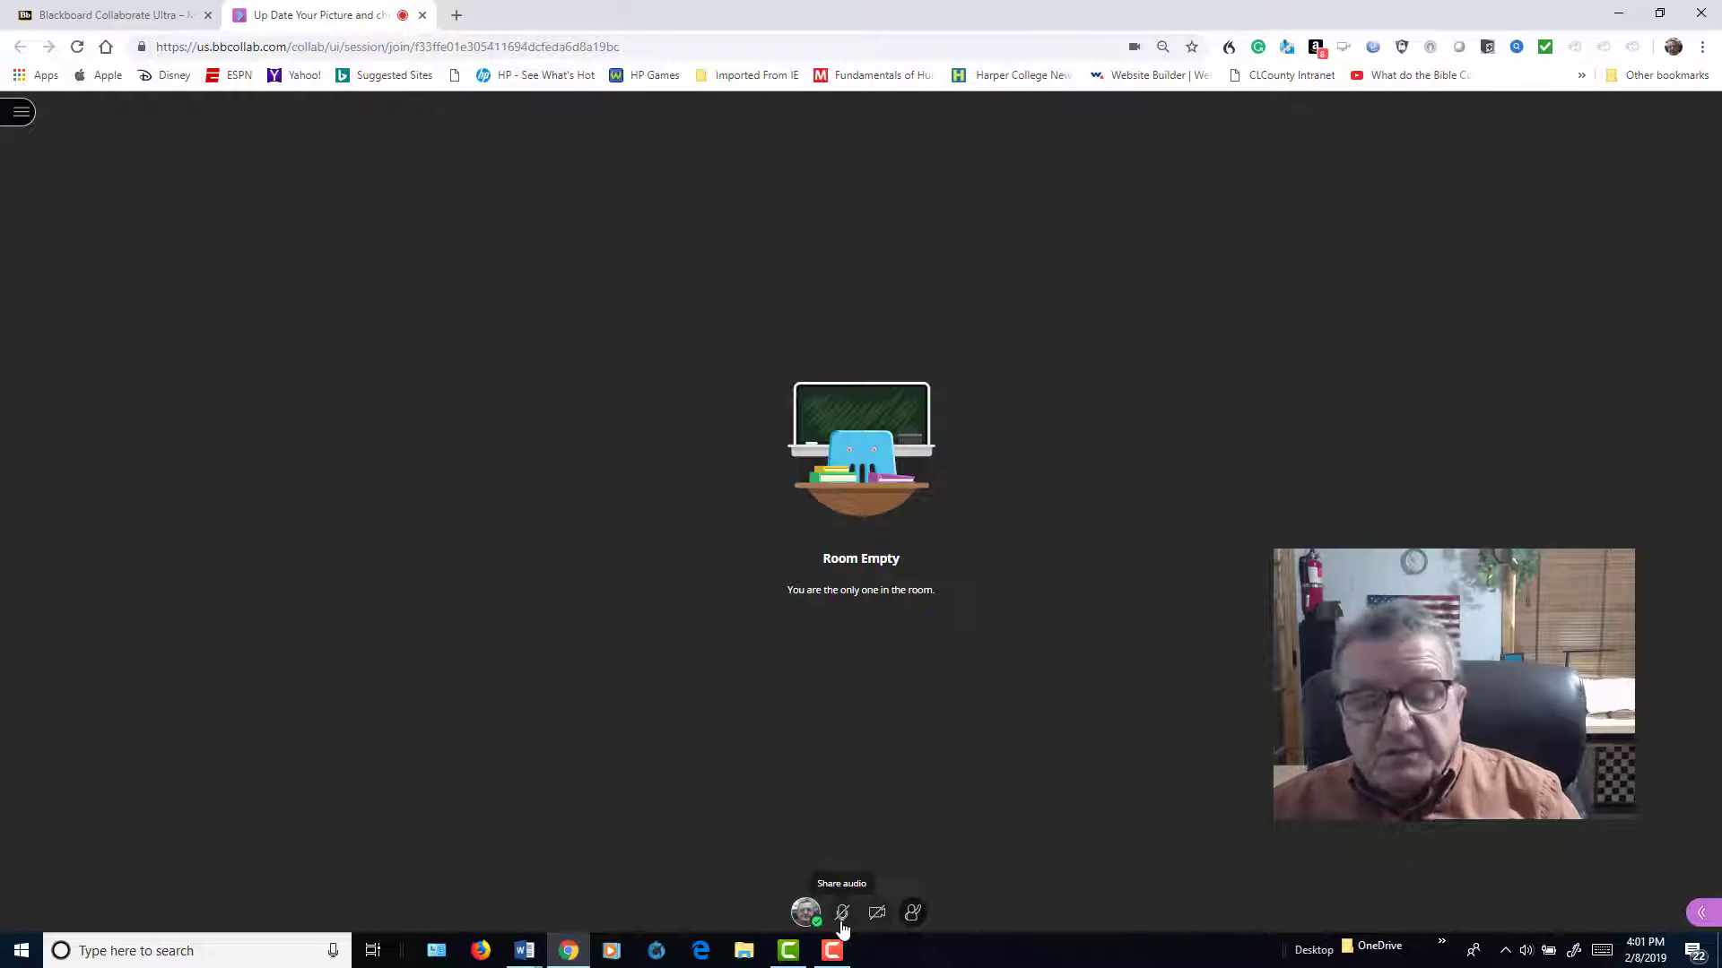
# Raise a hand in the session and lower it again
pyautogui.click(917, 915)
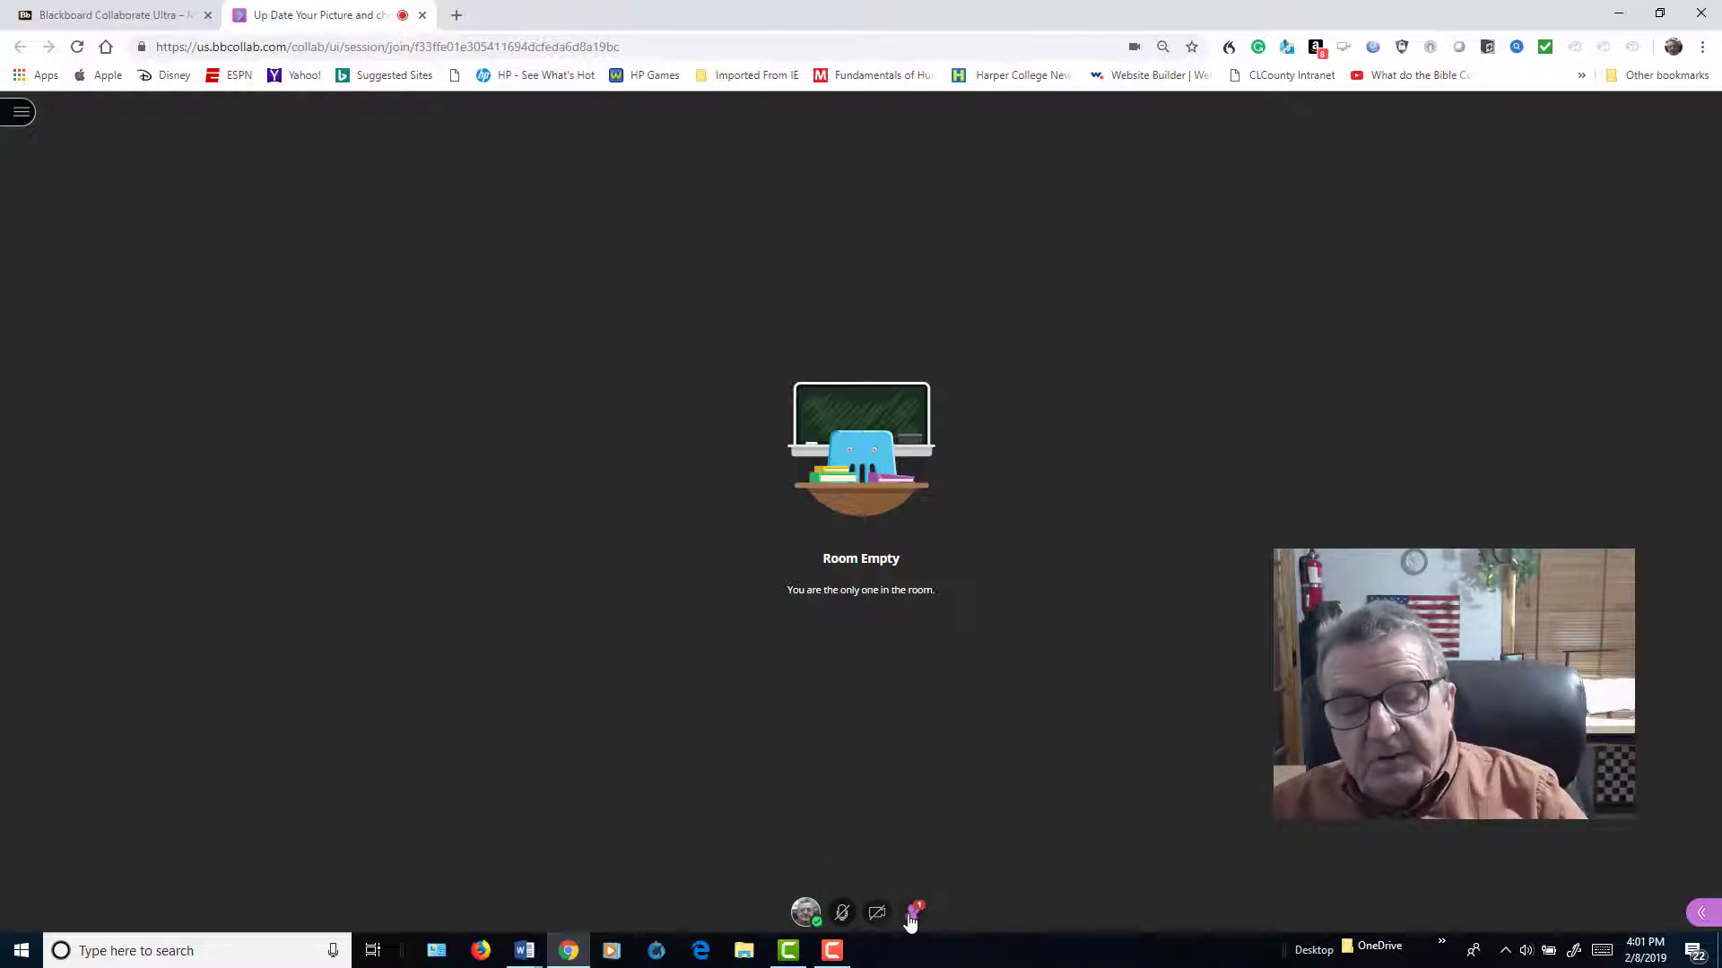
pyautogui.click(912, 915)
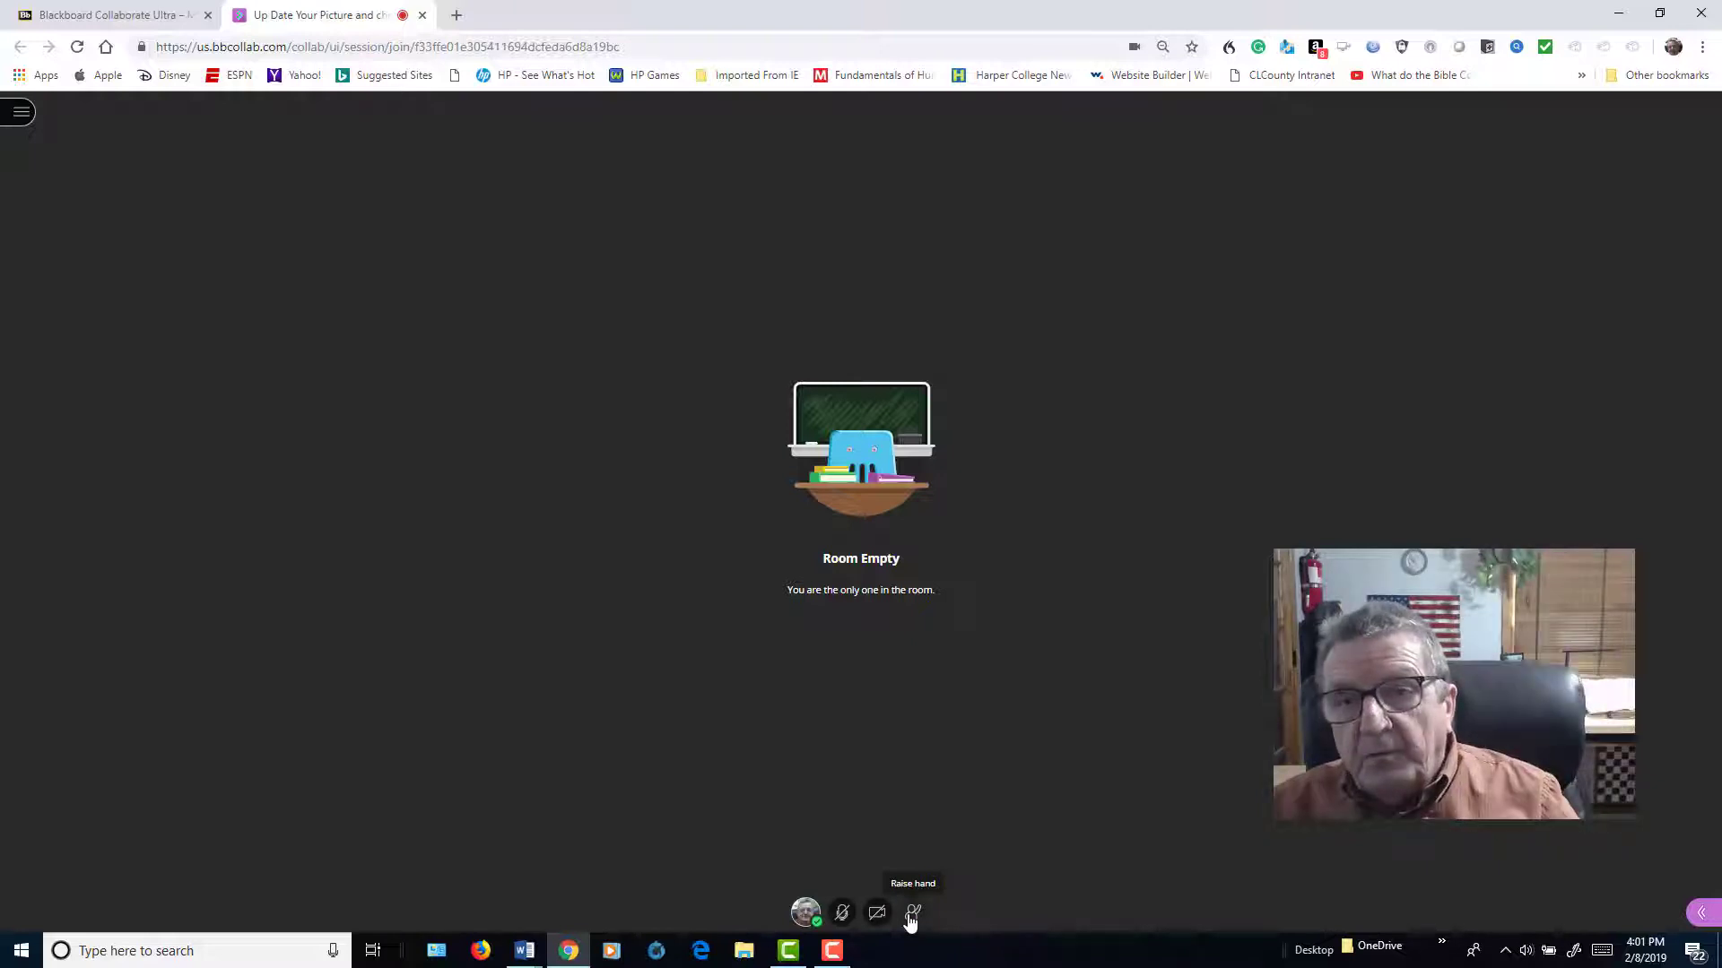
pyautogui.click(837, 916)
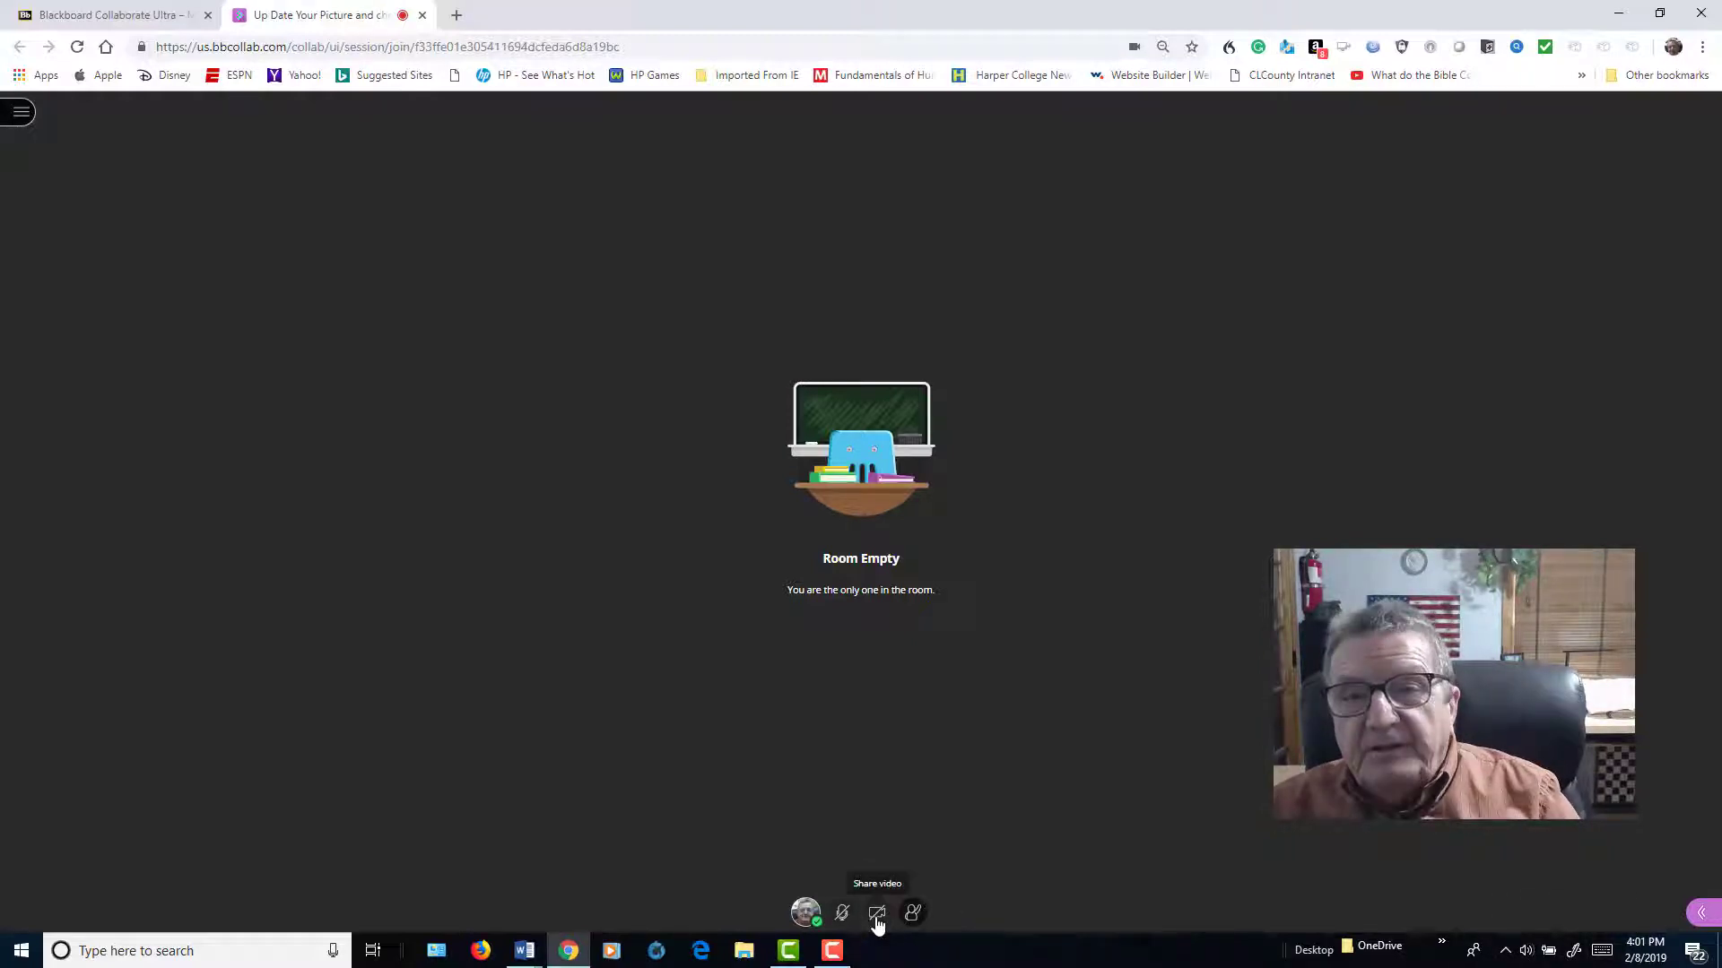
# Start the camera and microphone setup from the session settings and confirm the audio test with the default Rode Podcaster microphone
pyautogui.click(1701, 913)
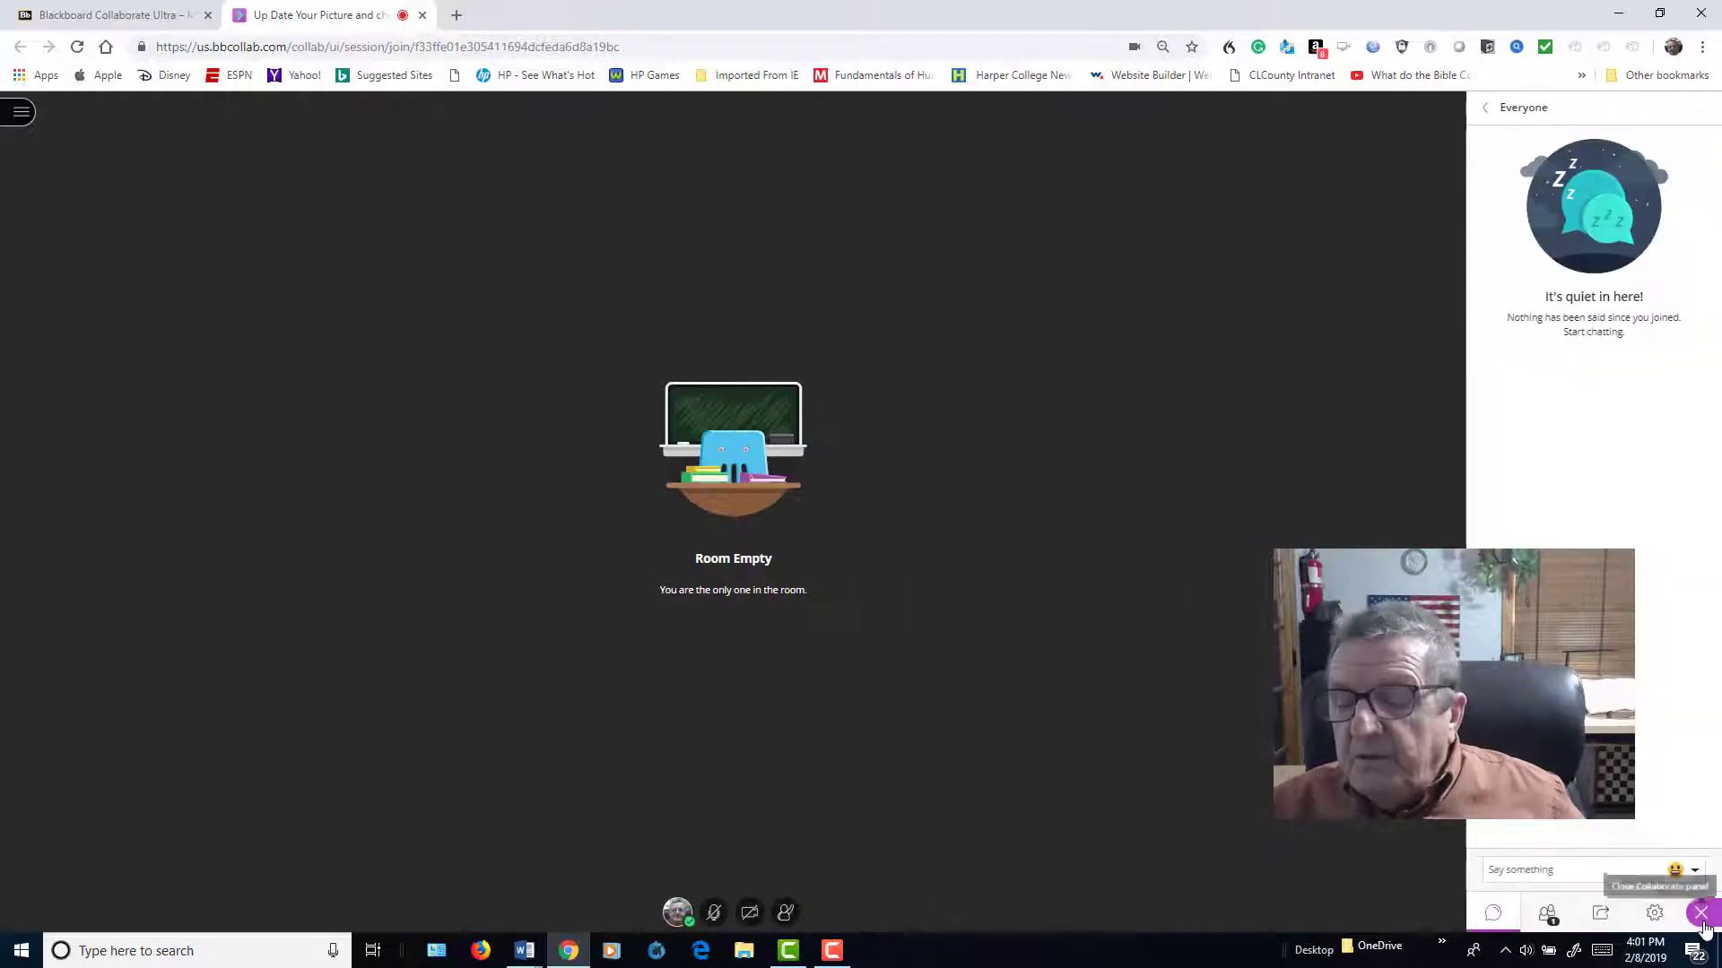
pyautogui.click(1653, 913)
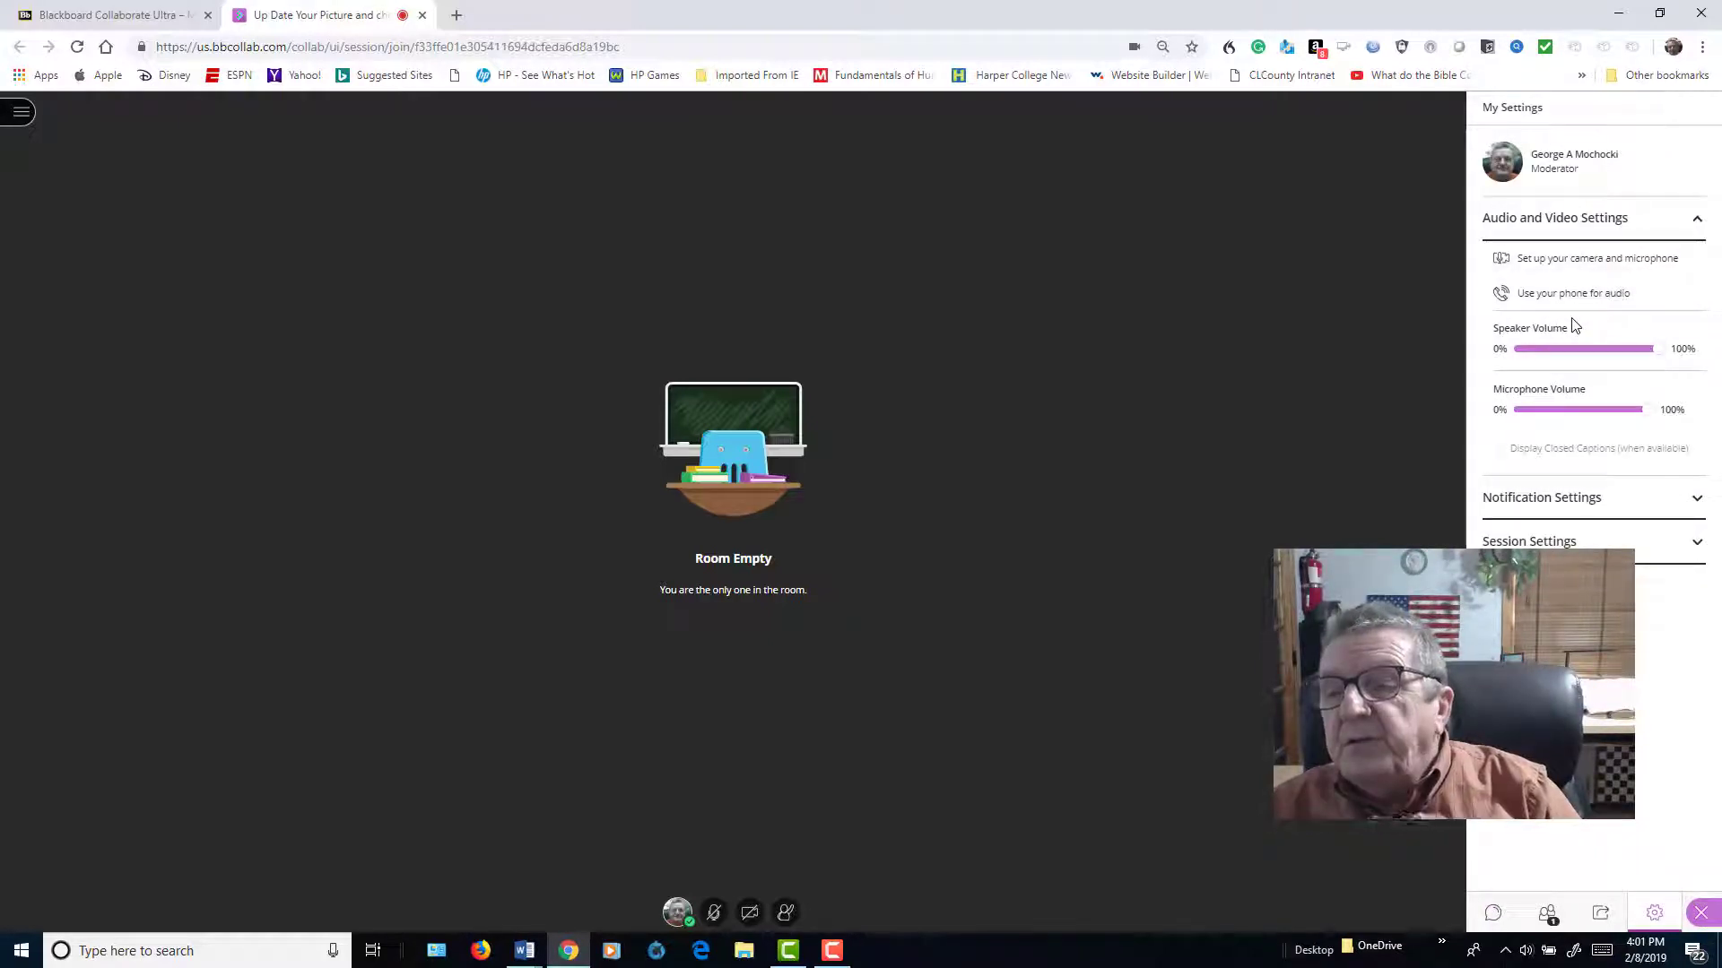
pyautogui.click(1532, 262)
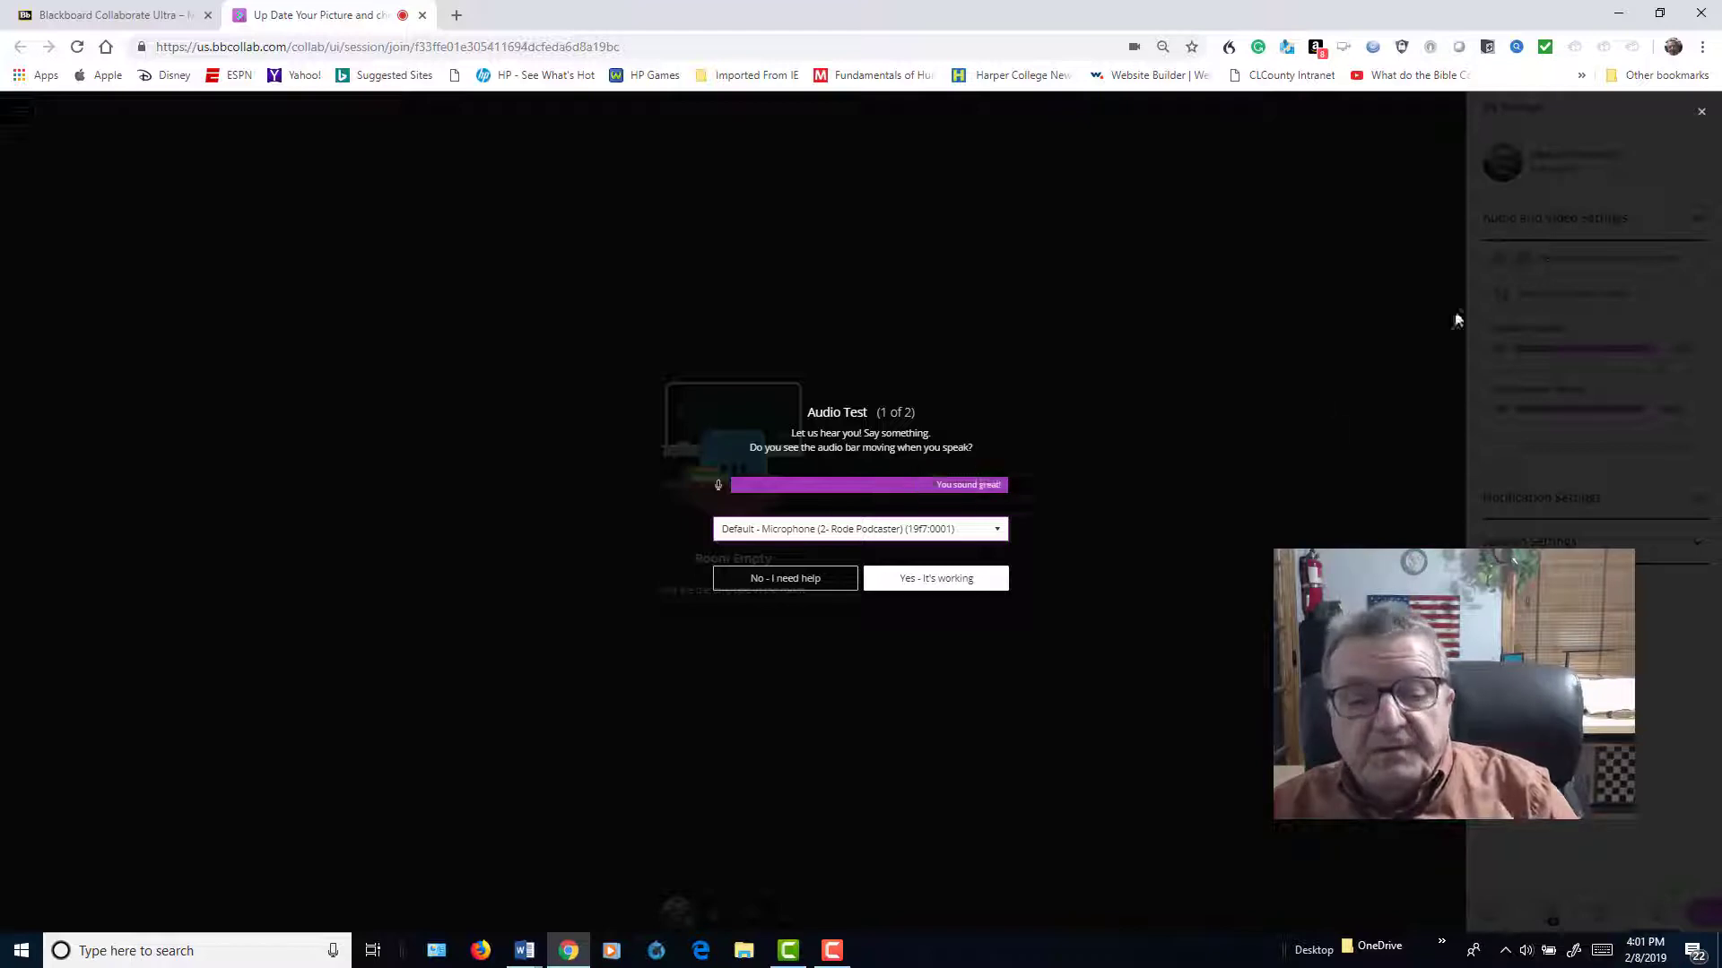
pyautogui.click(997, 531)
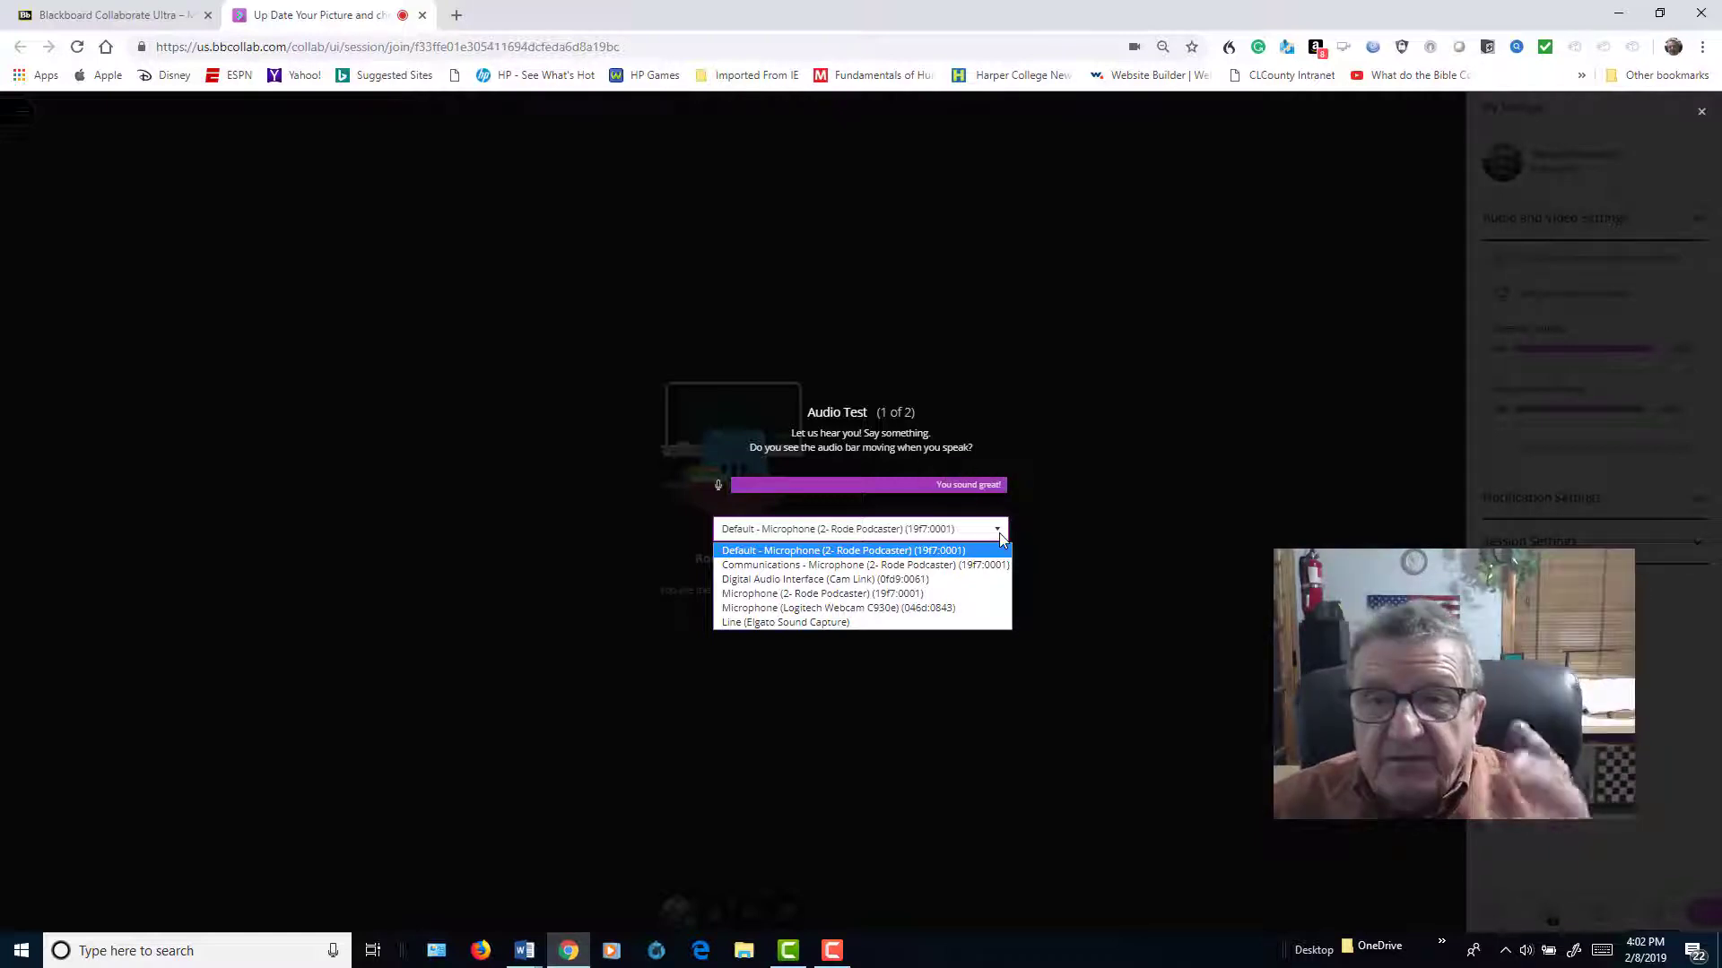
pyautogui.click(962, 553)
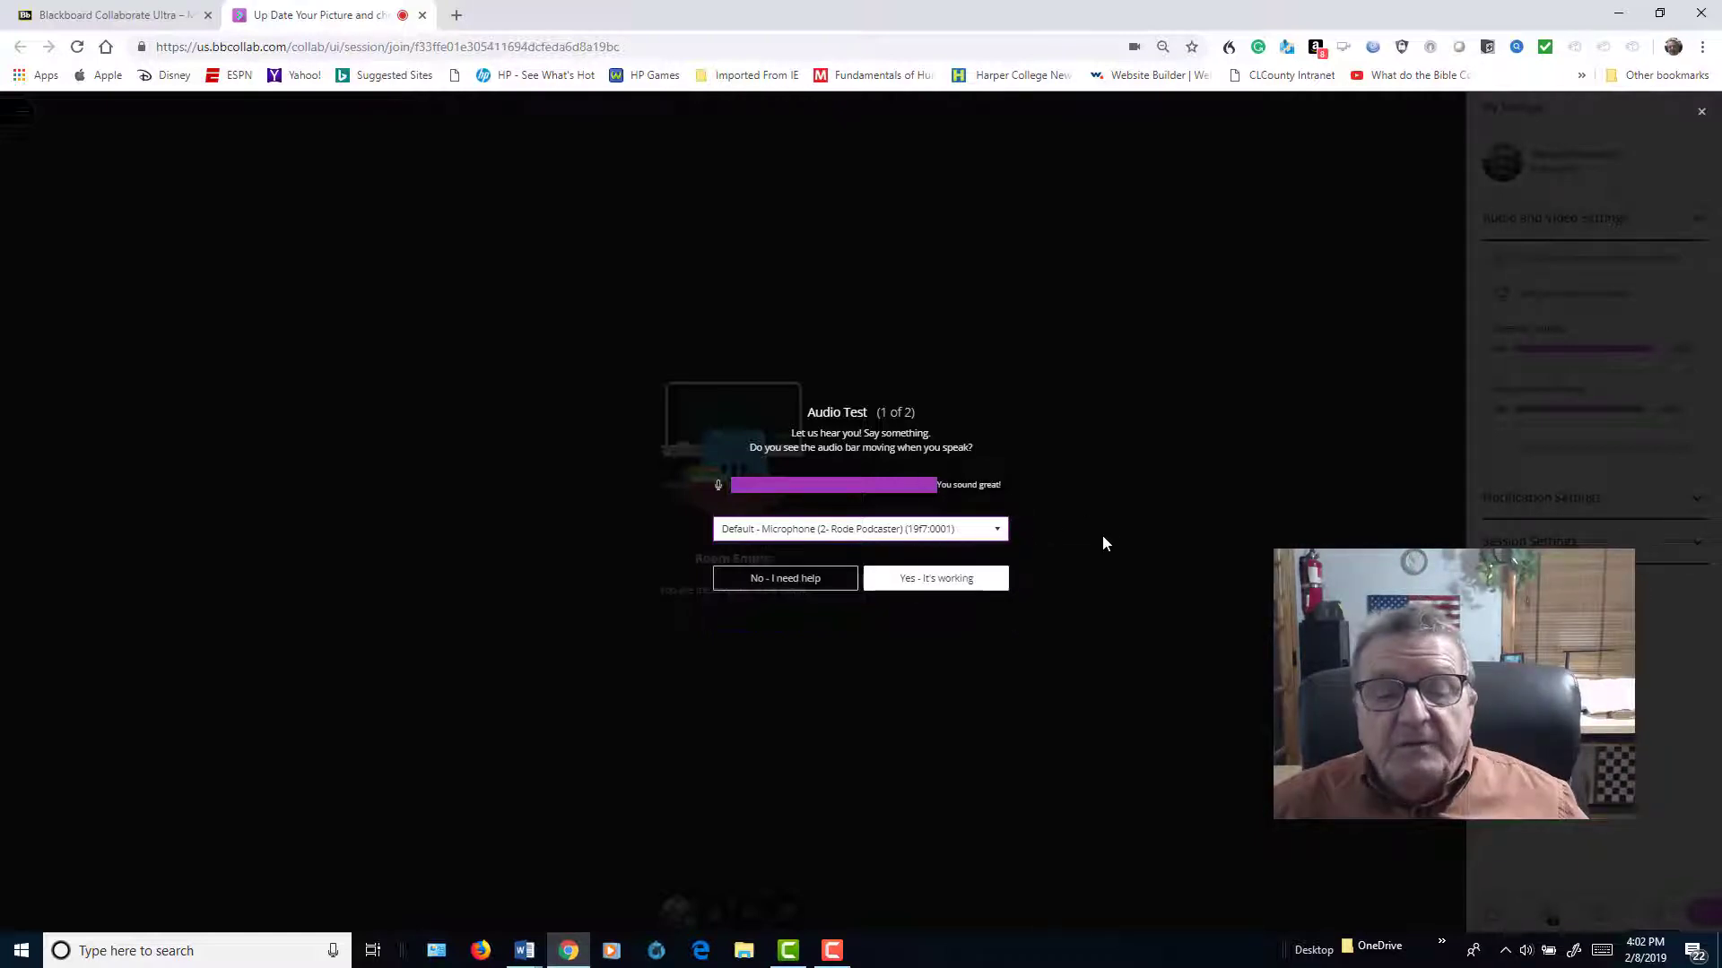
pyautogui.click(987, 583)
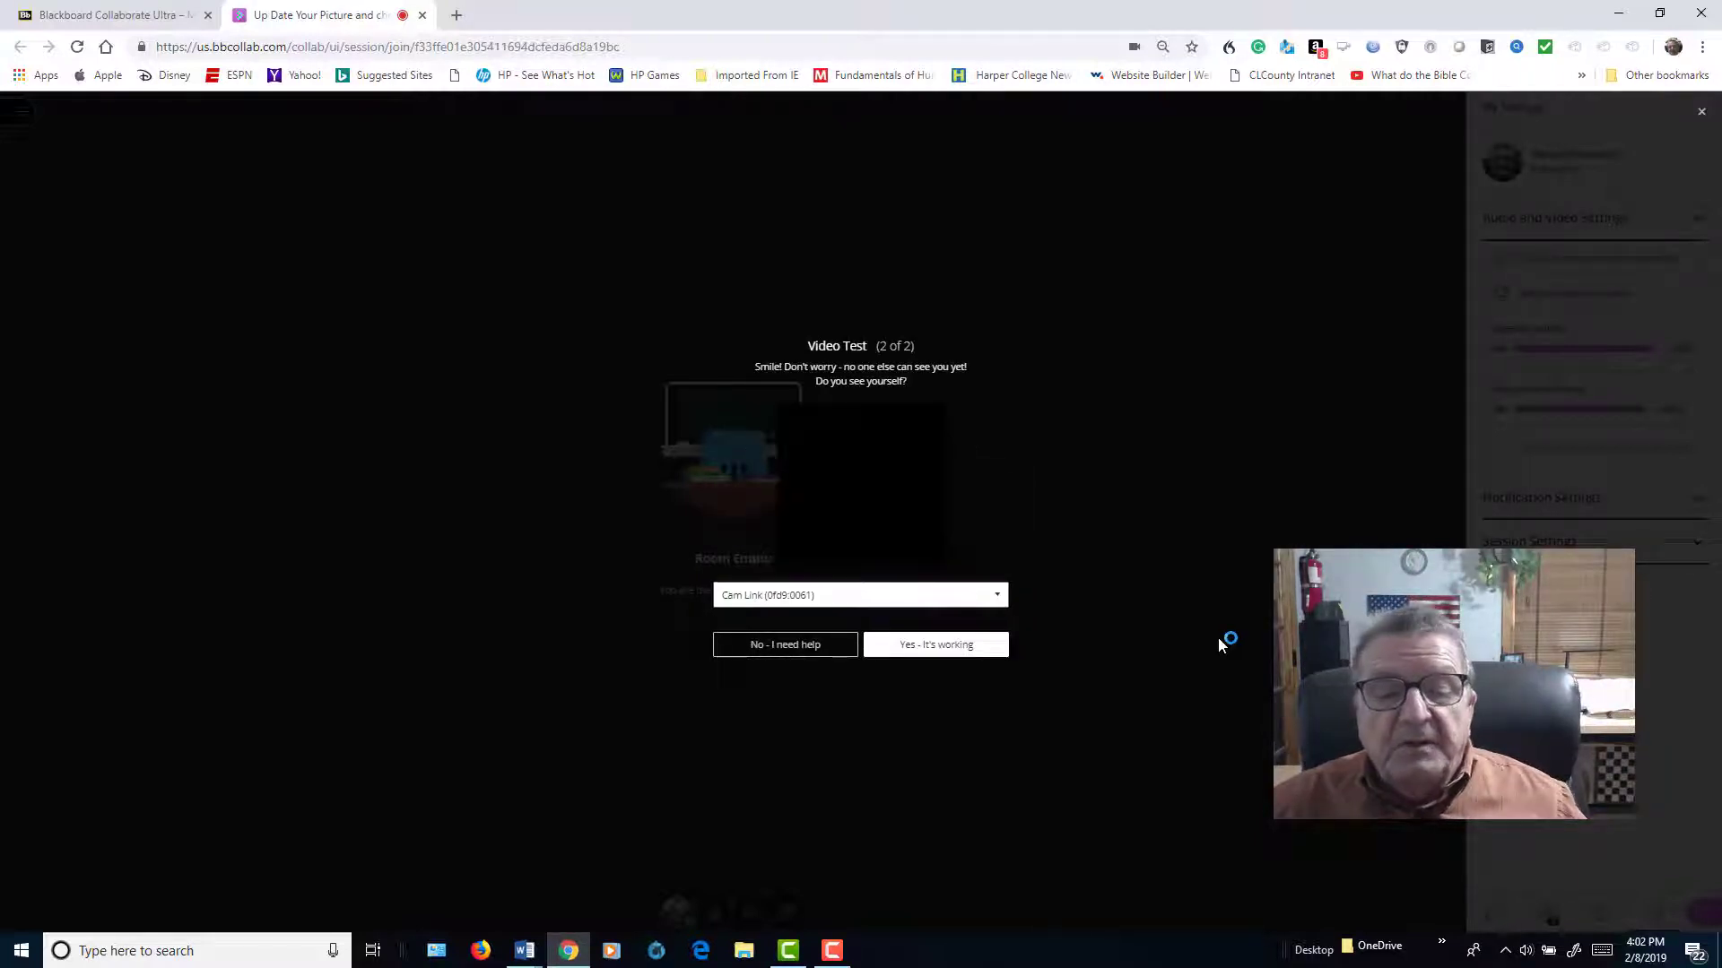
# Keep Cam Link as the camera and confirm that the video test is working
pyautogui.click(998, 599)
pyautogui.click(998, 600)
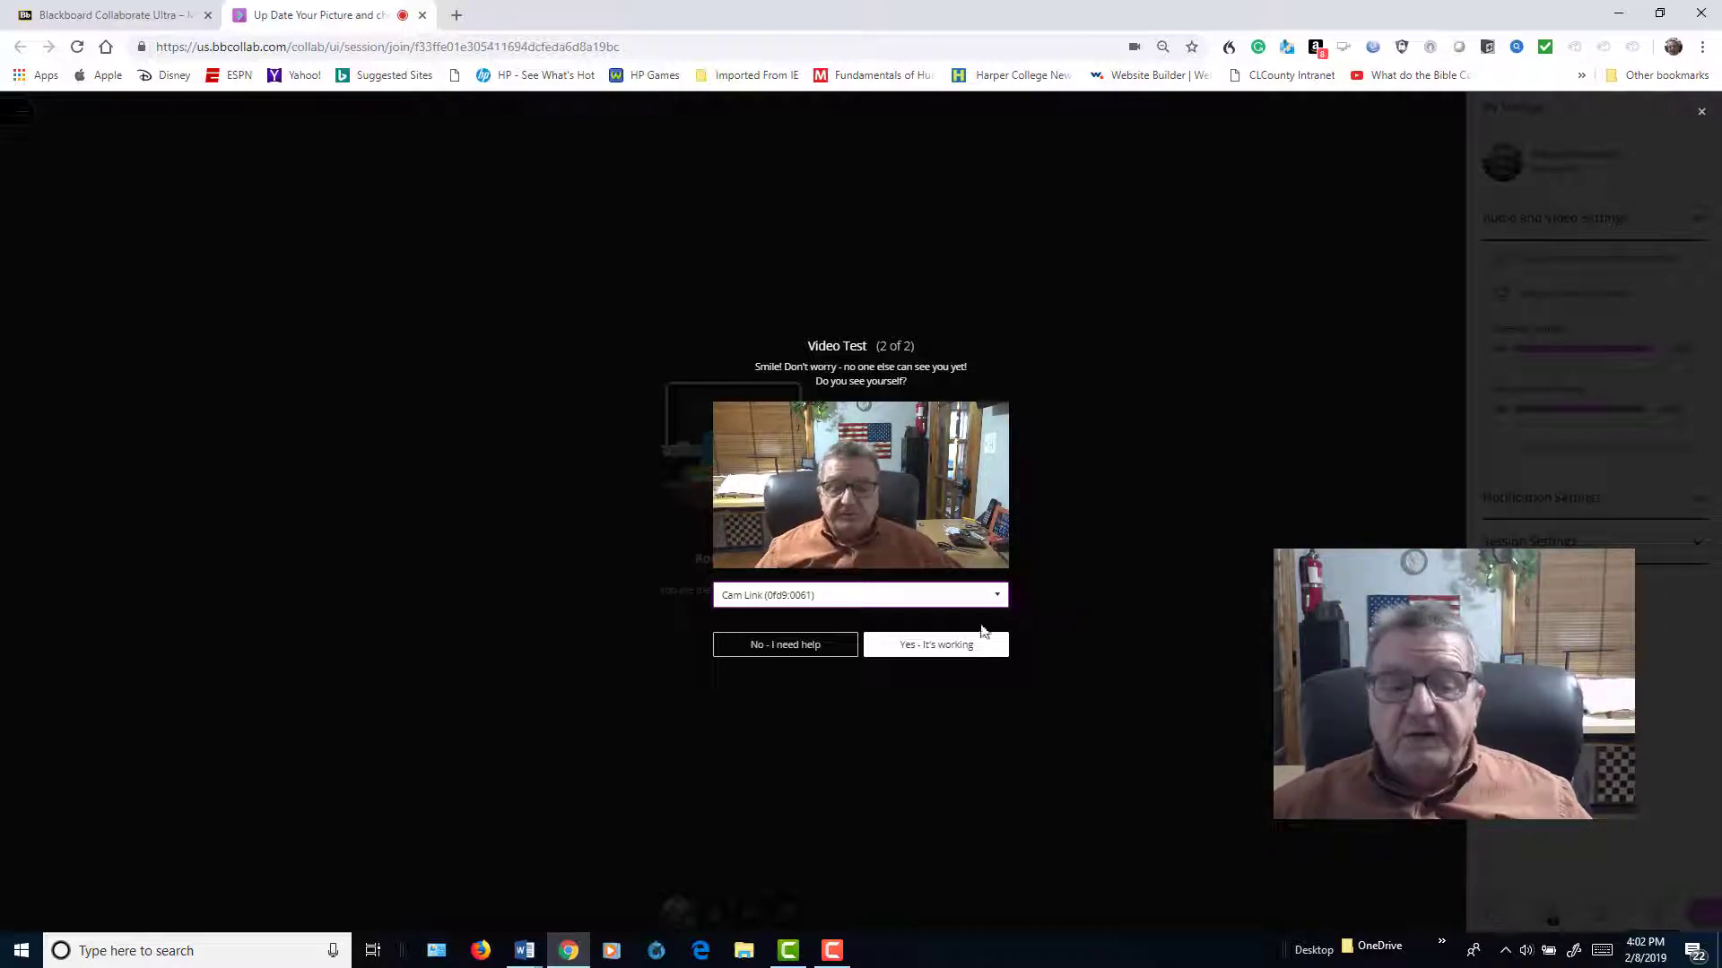
pyautogui.click(933, 645)
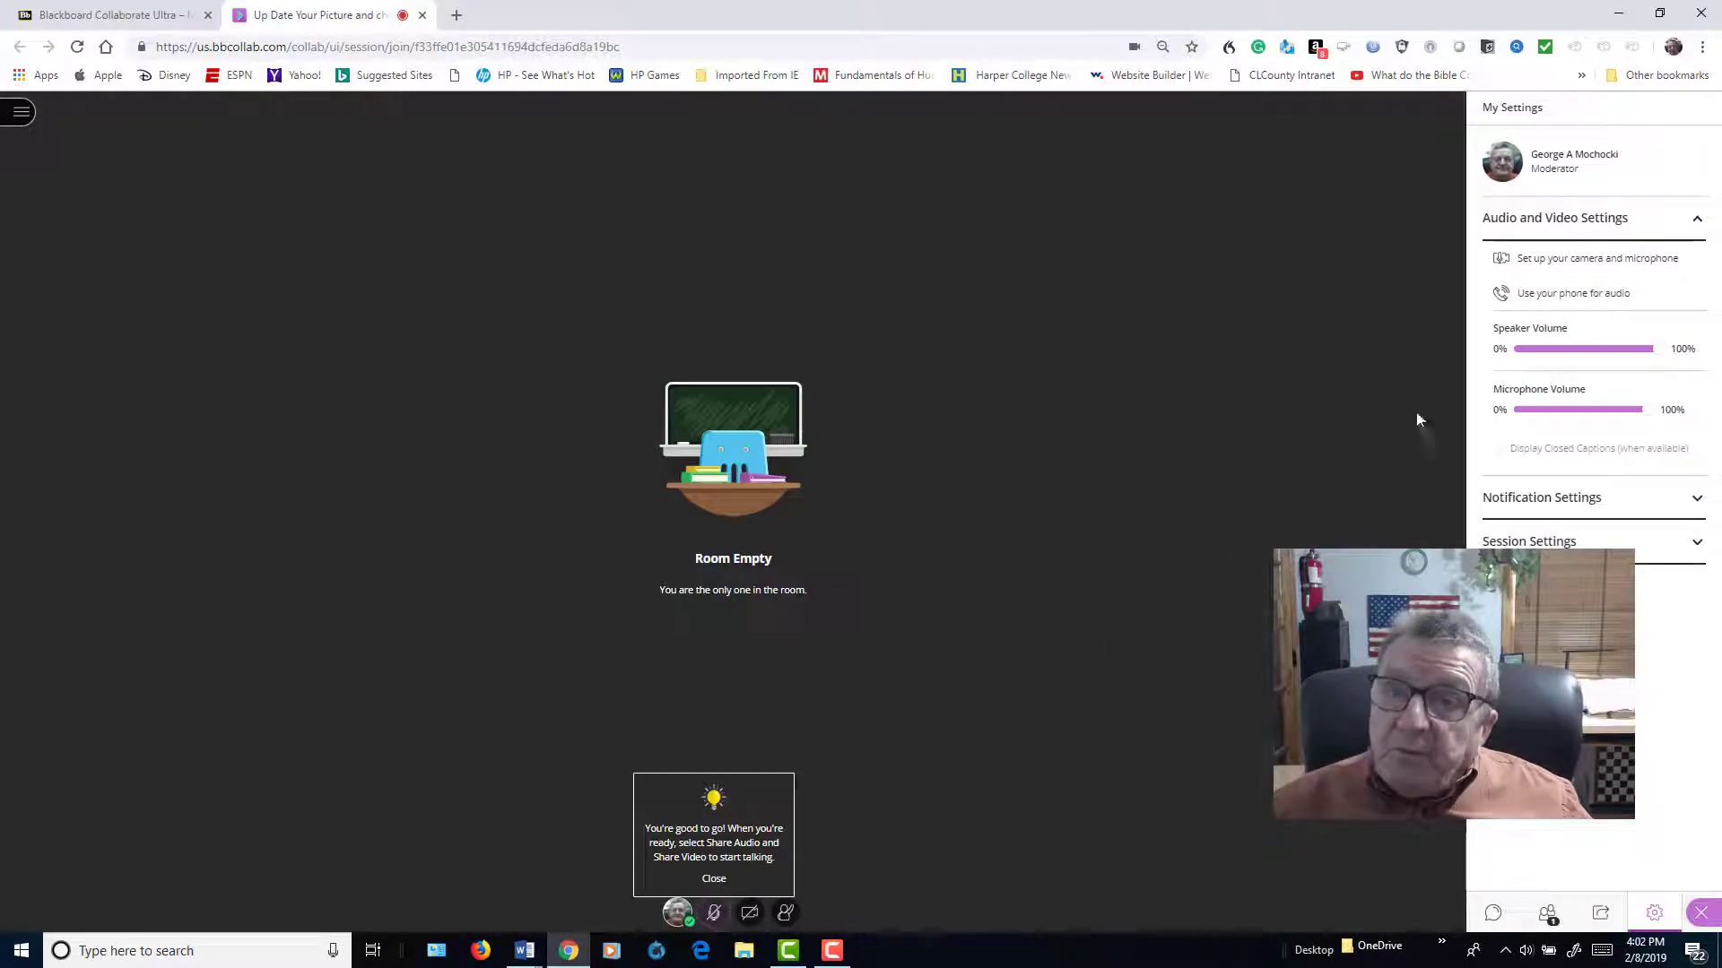
# Start uploading a new profile picture and browse to the Pictures folder on this PC
pyautogui.click(1504, 164)
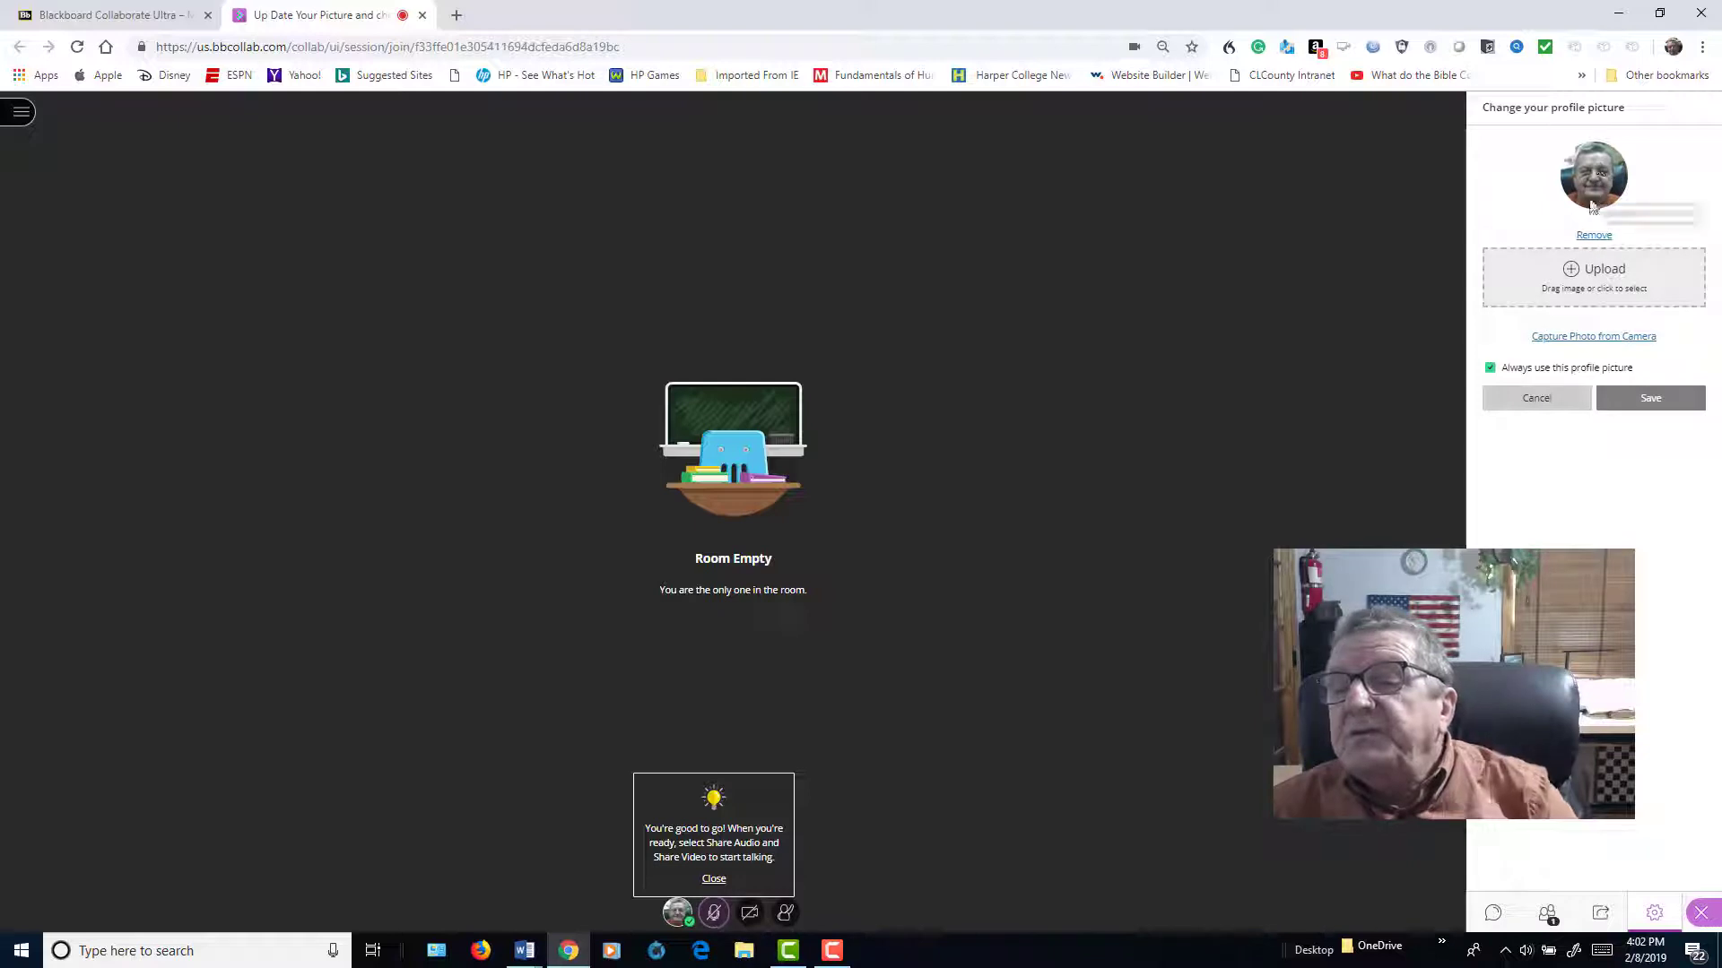
pyautogui.click(1614, 276)
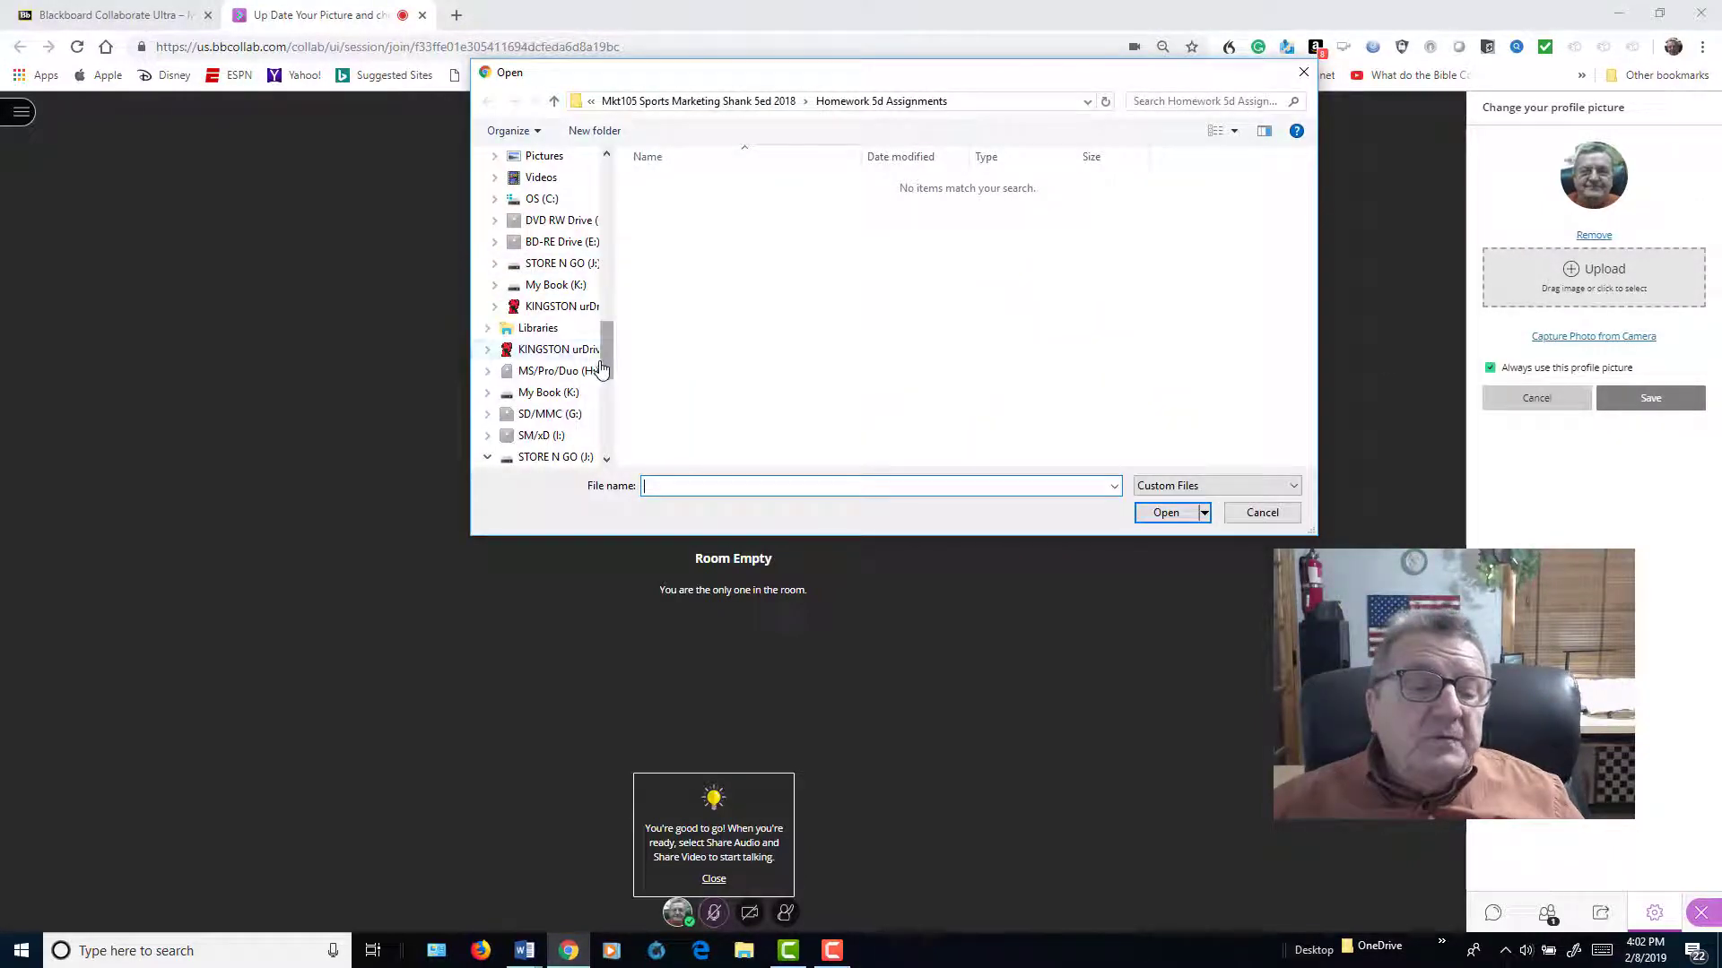
pyautogui.moveTo(604, 357)
pyautogui.mouseDown()
pyautogui.moveTo(604, 380)
pyautogui.moveTo(621, 357)
pyautogui.mouseUp()
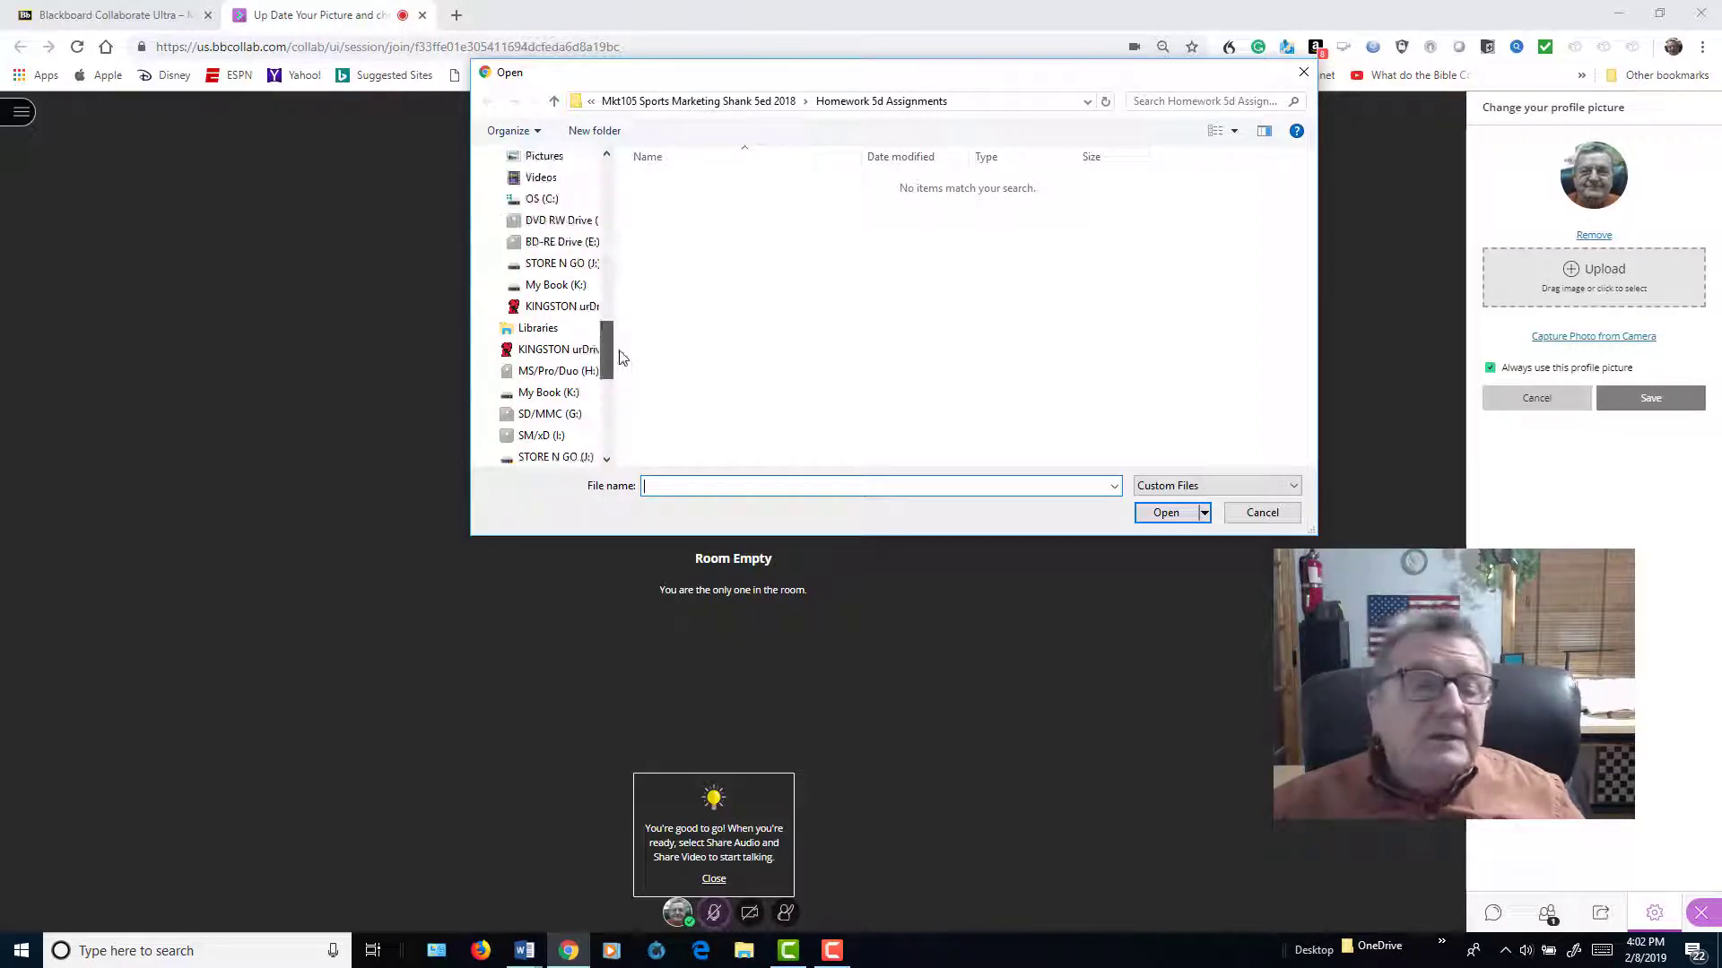
pyautogui.click(544, 175)
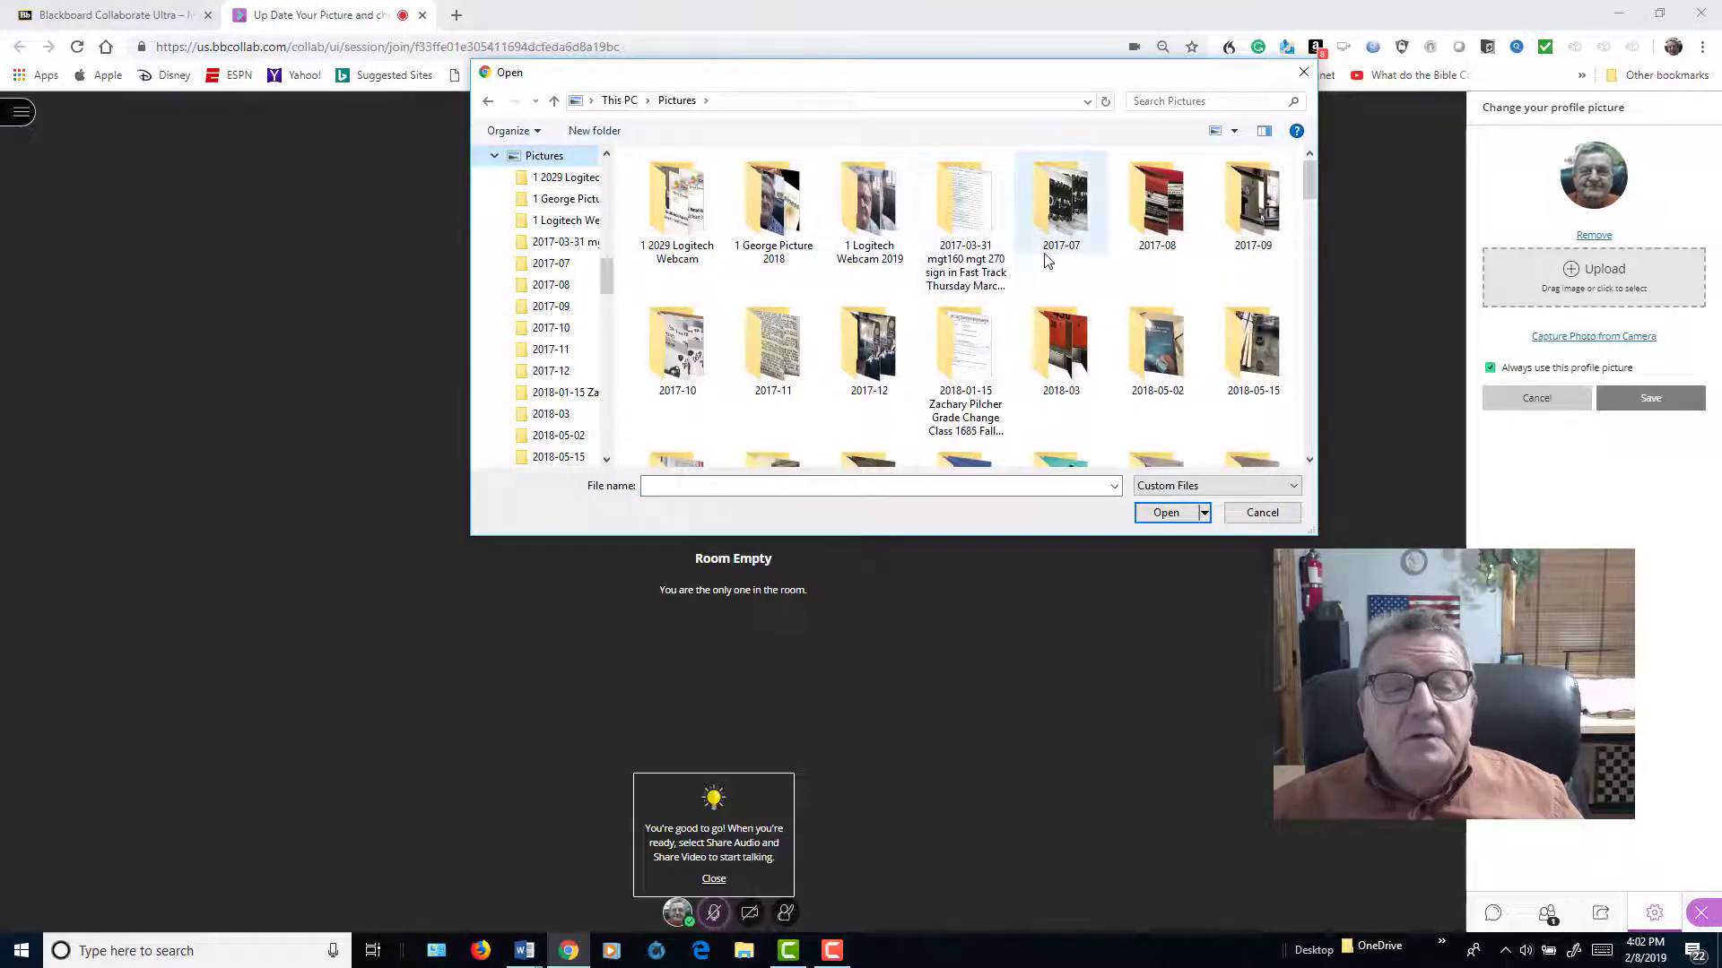
# Look through the picture folders and open the 1 Logitech Webcam 2019 folder
pyautogui.scroll(-3, 1031, 305)
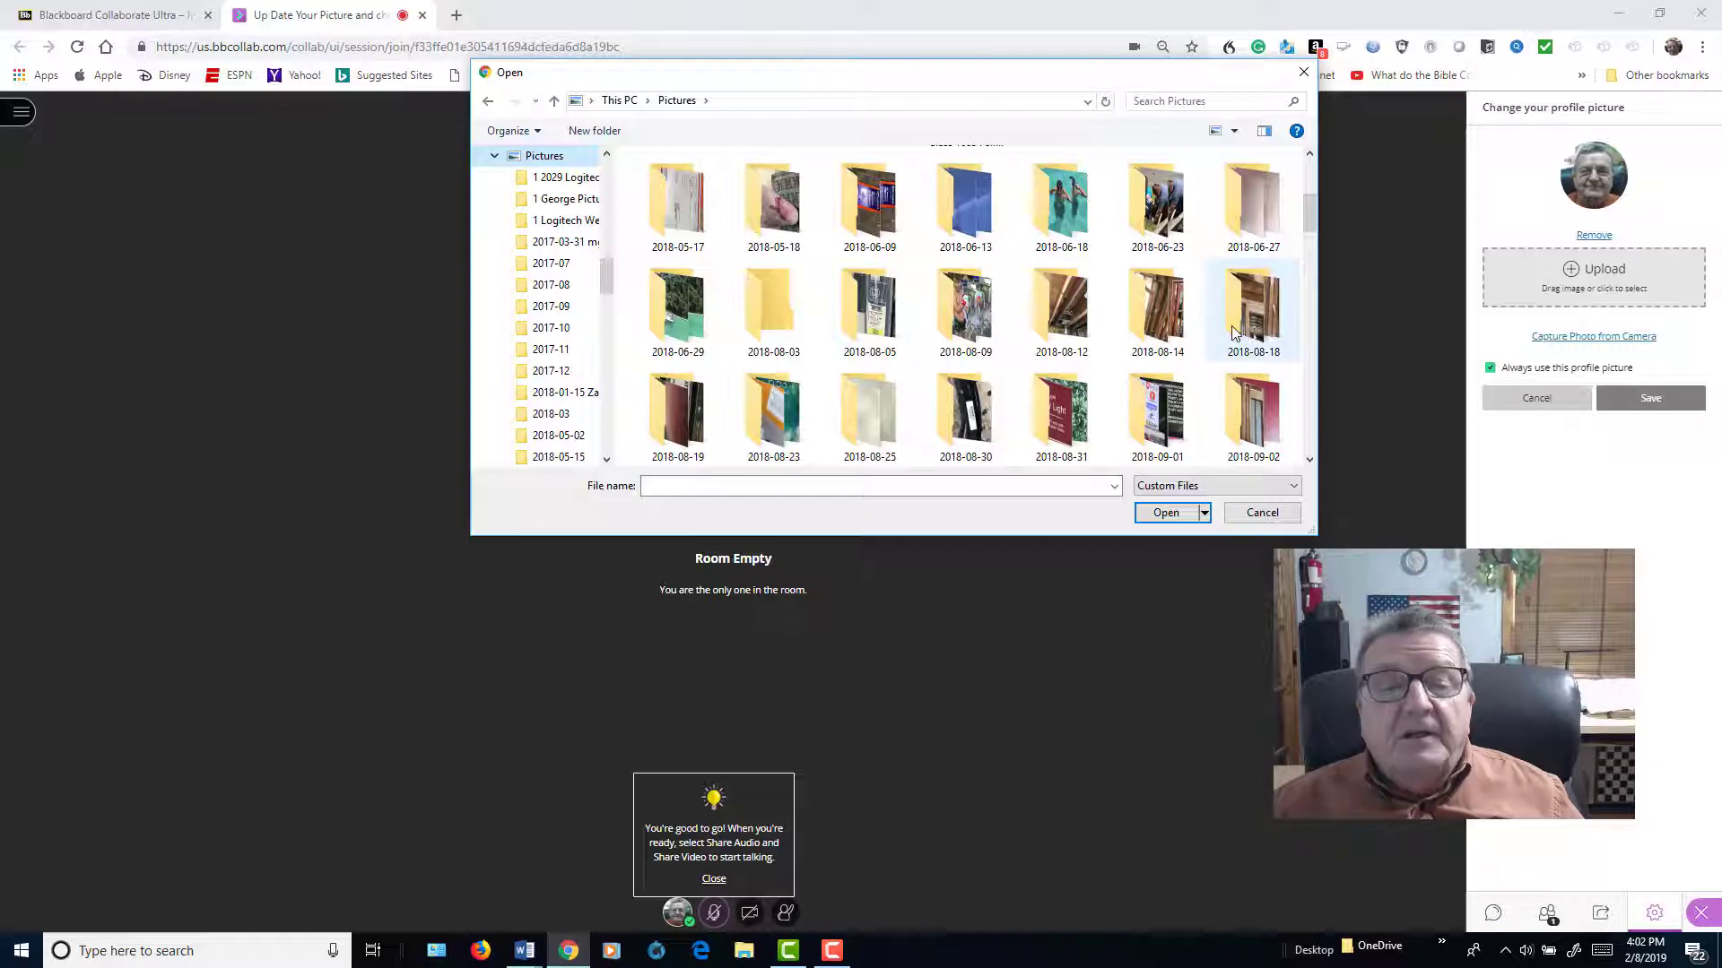
pyautogui.scroll(-3, 1233, 332)
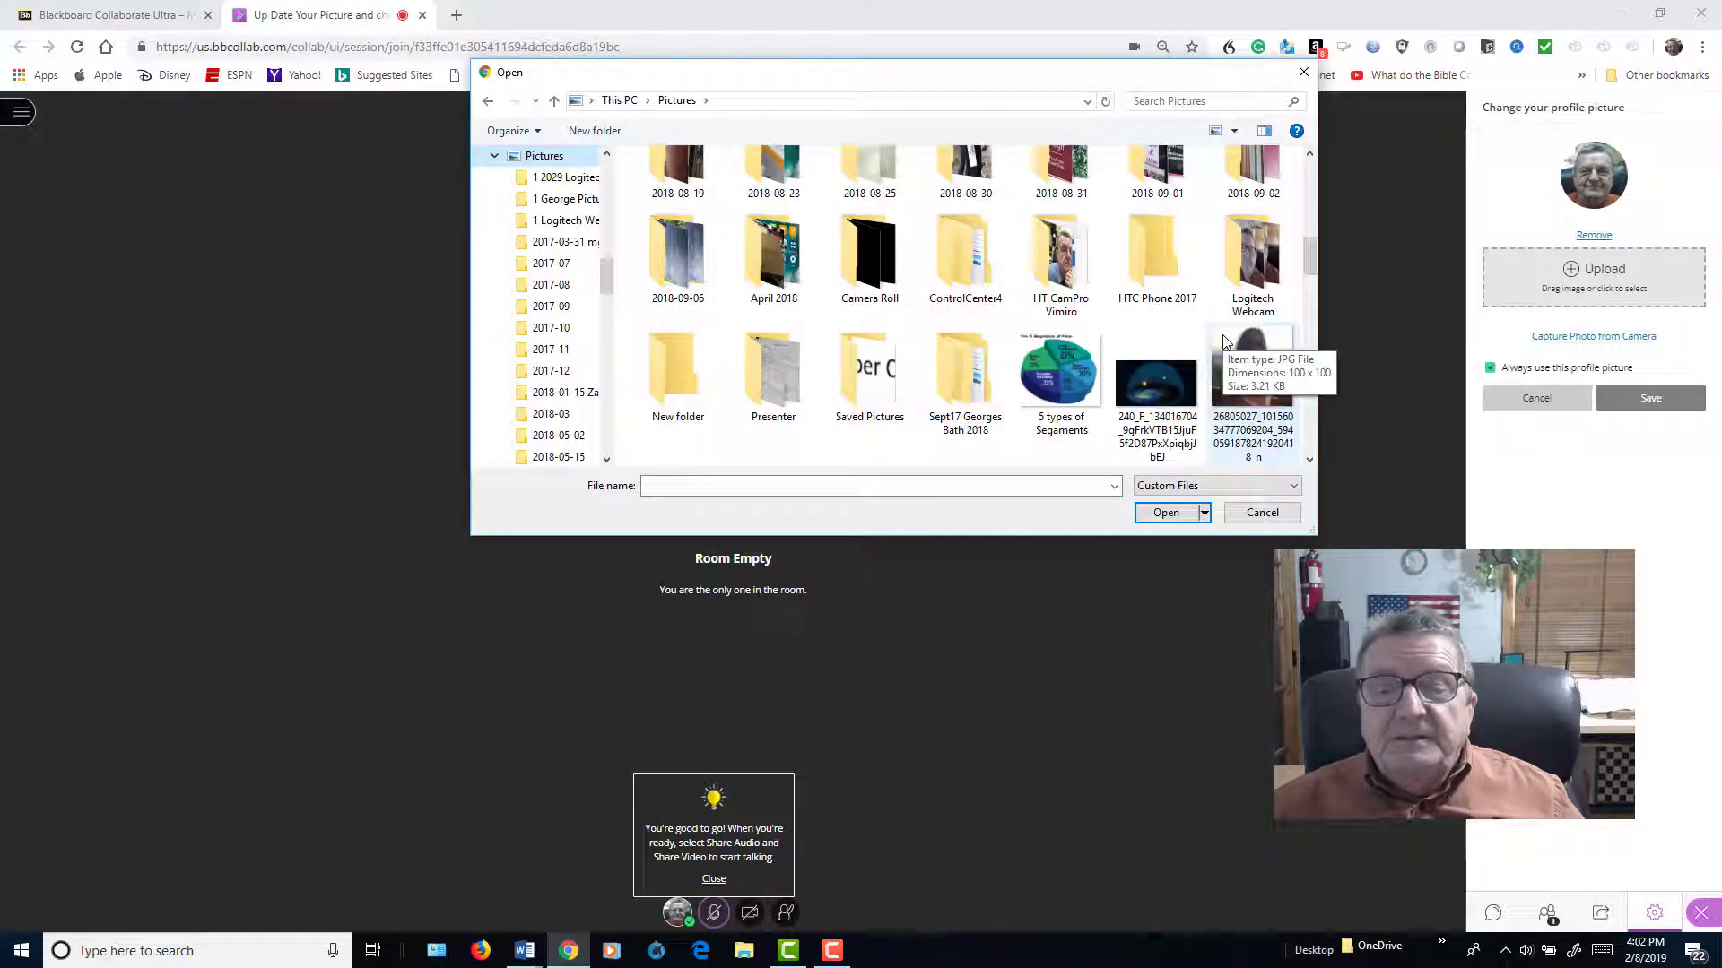
pyautogui.scroll(-3, 1224, 342)
pyautogui.scroll(3, 1222, 345)
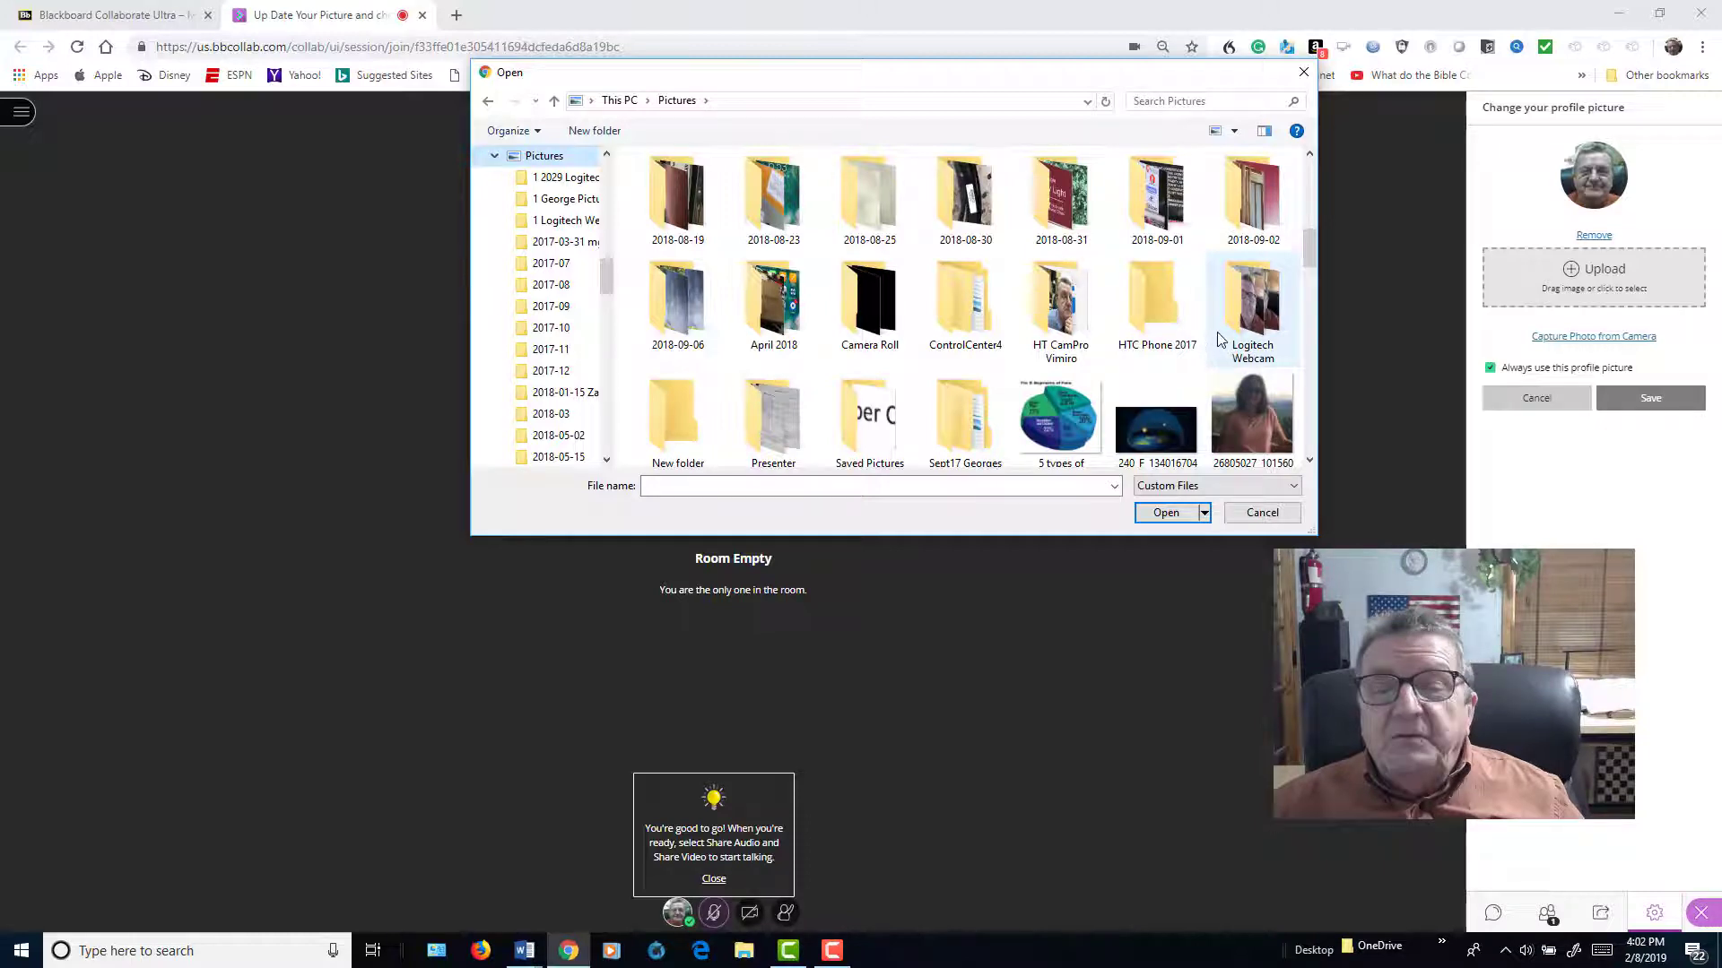
pyautogui.scroll(3, 1224, 340)
pyautogui.scroll(2, 1218, 332)
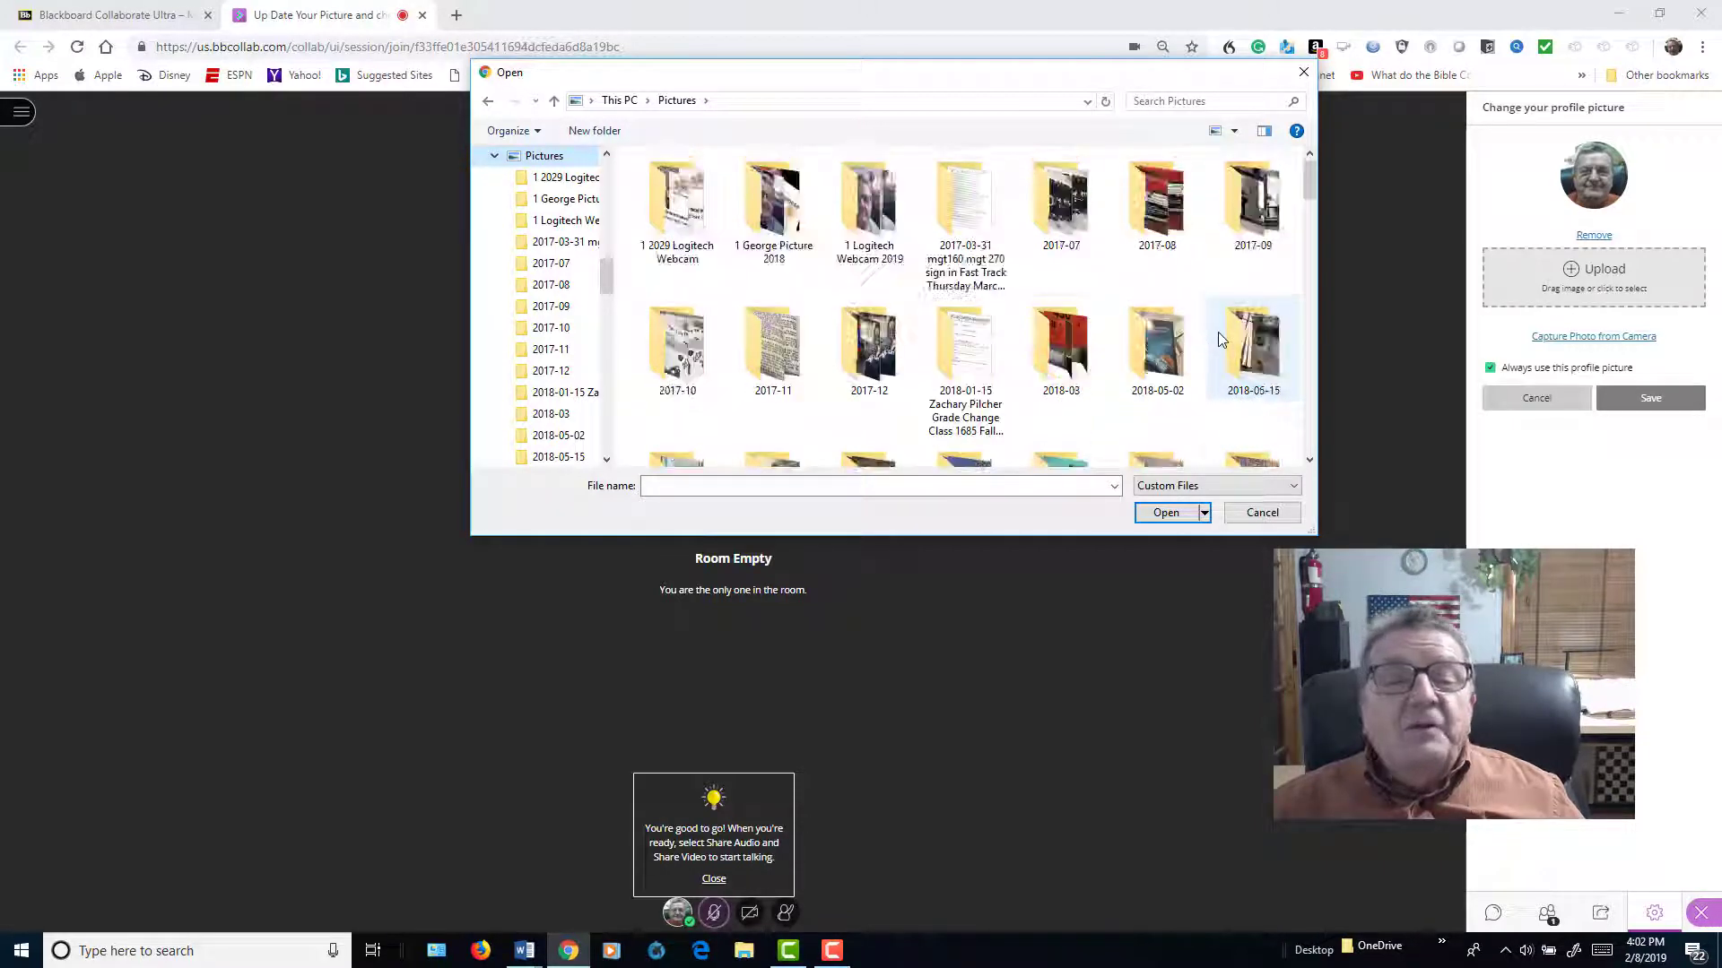
pyautogui.doubleClick(868, 206)
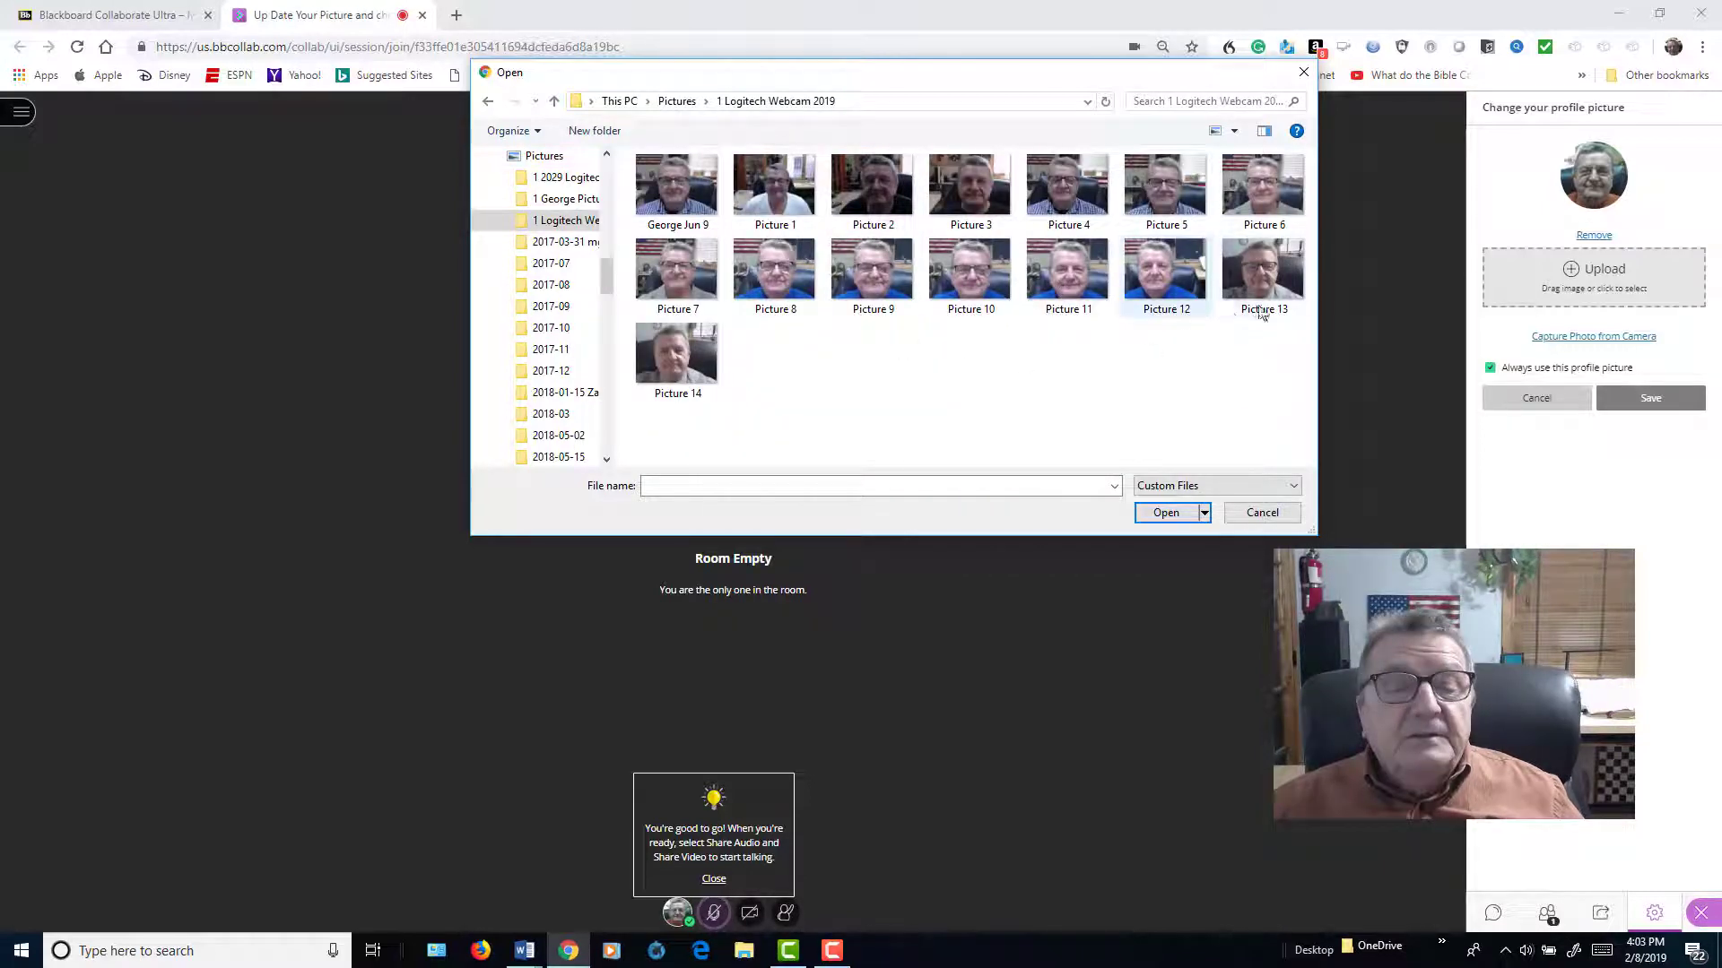
# Load Picture 14 into the profile picture crop preview, cancel the crop and close the profile picture settings without saving
pyautogui.doubleClick(691, 363)
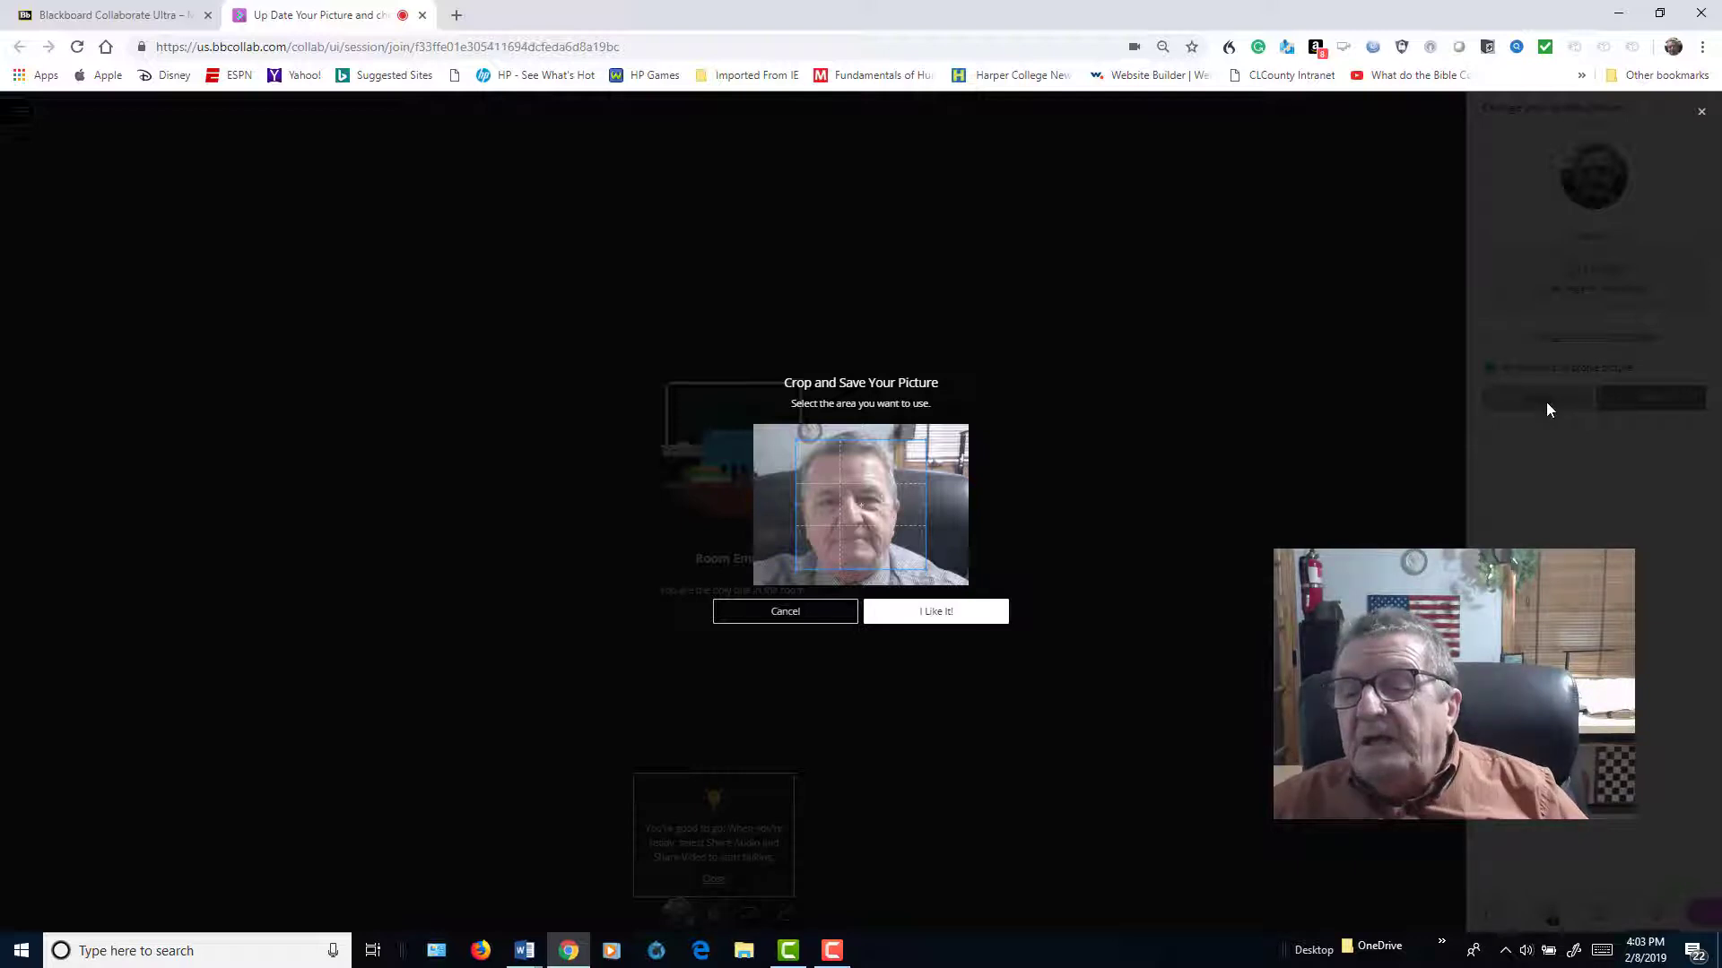
pyautogui.click(802, 617)
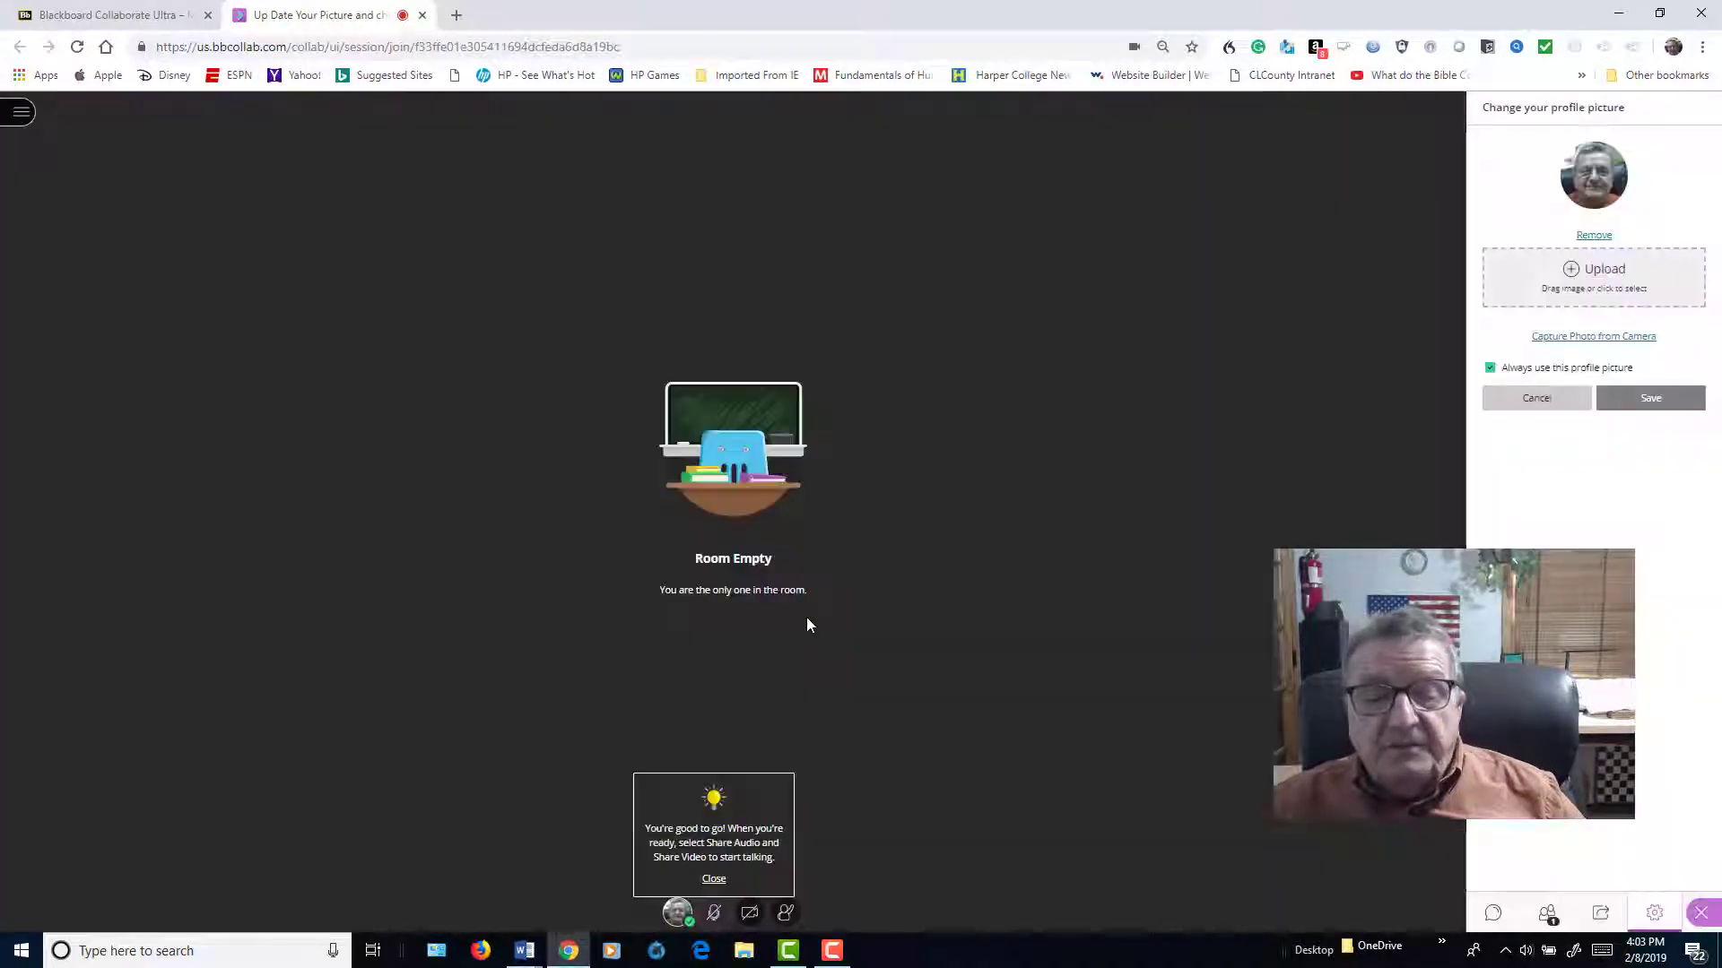
pyautogui.click(1561, 410)
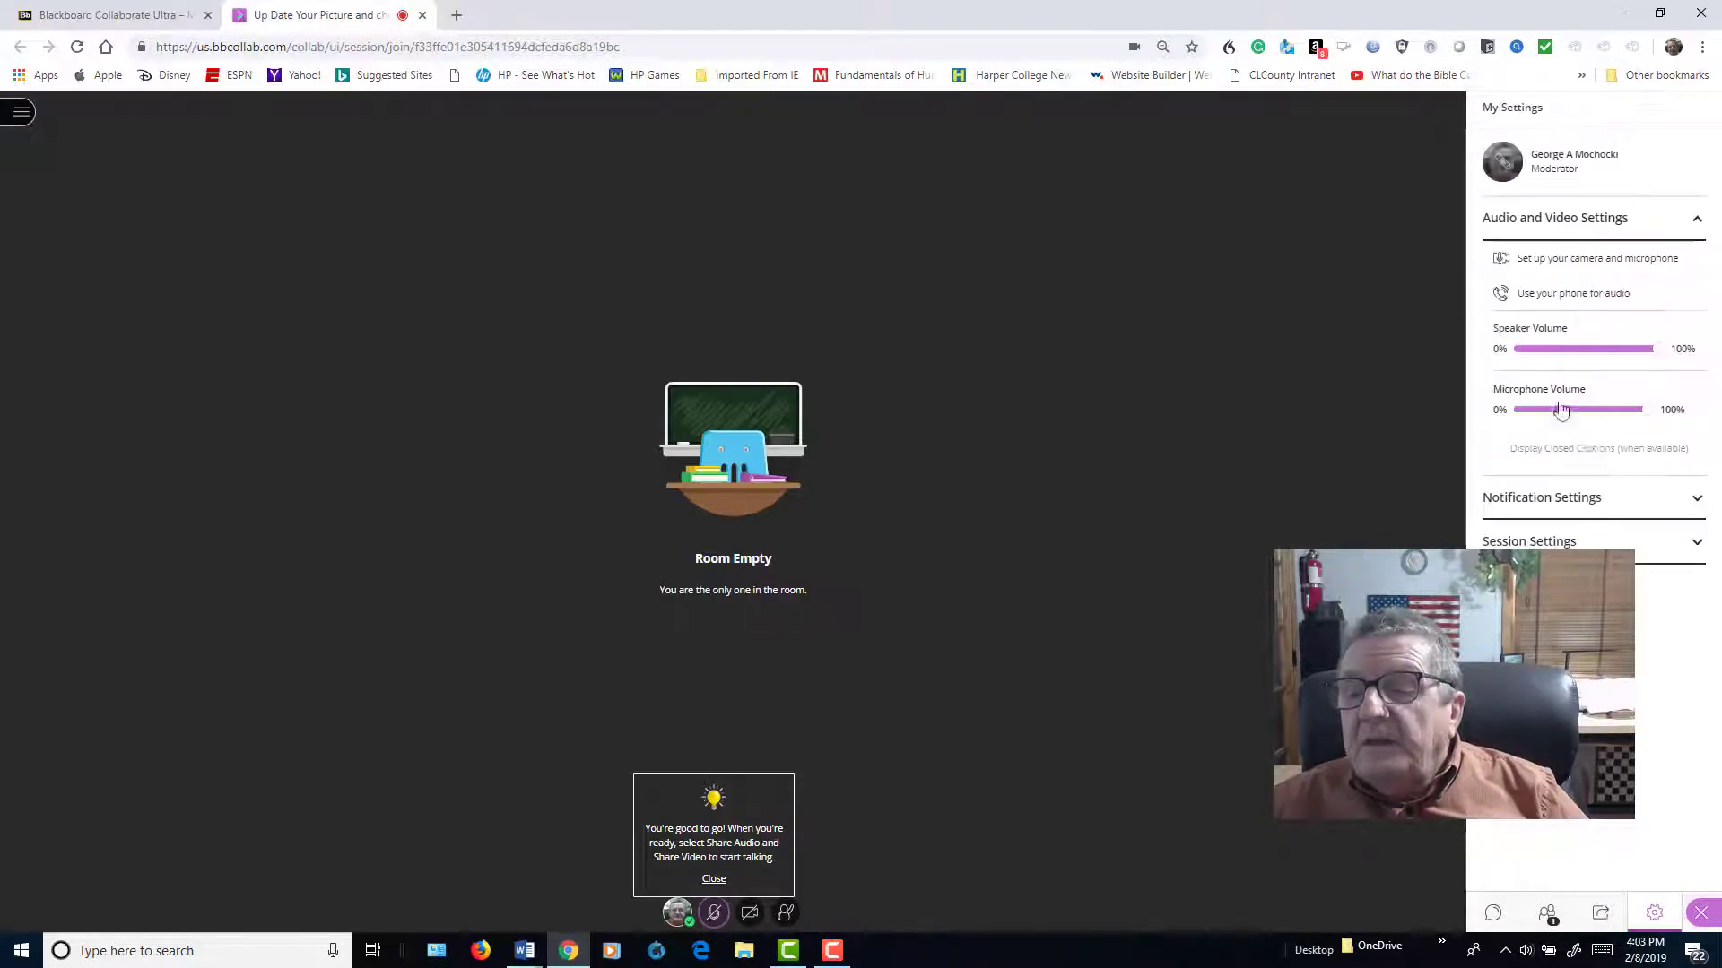
pyautogui.click(1500, 172)
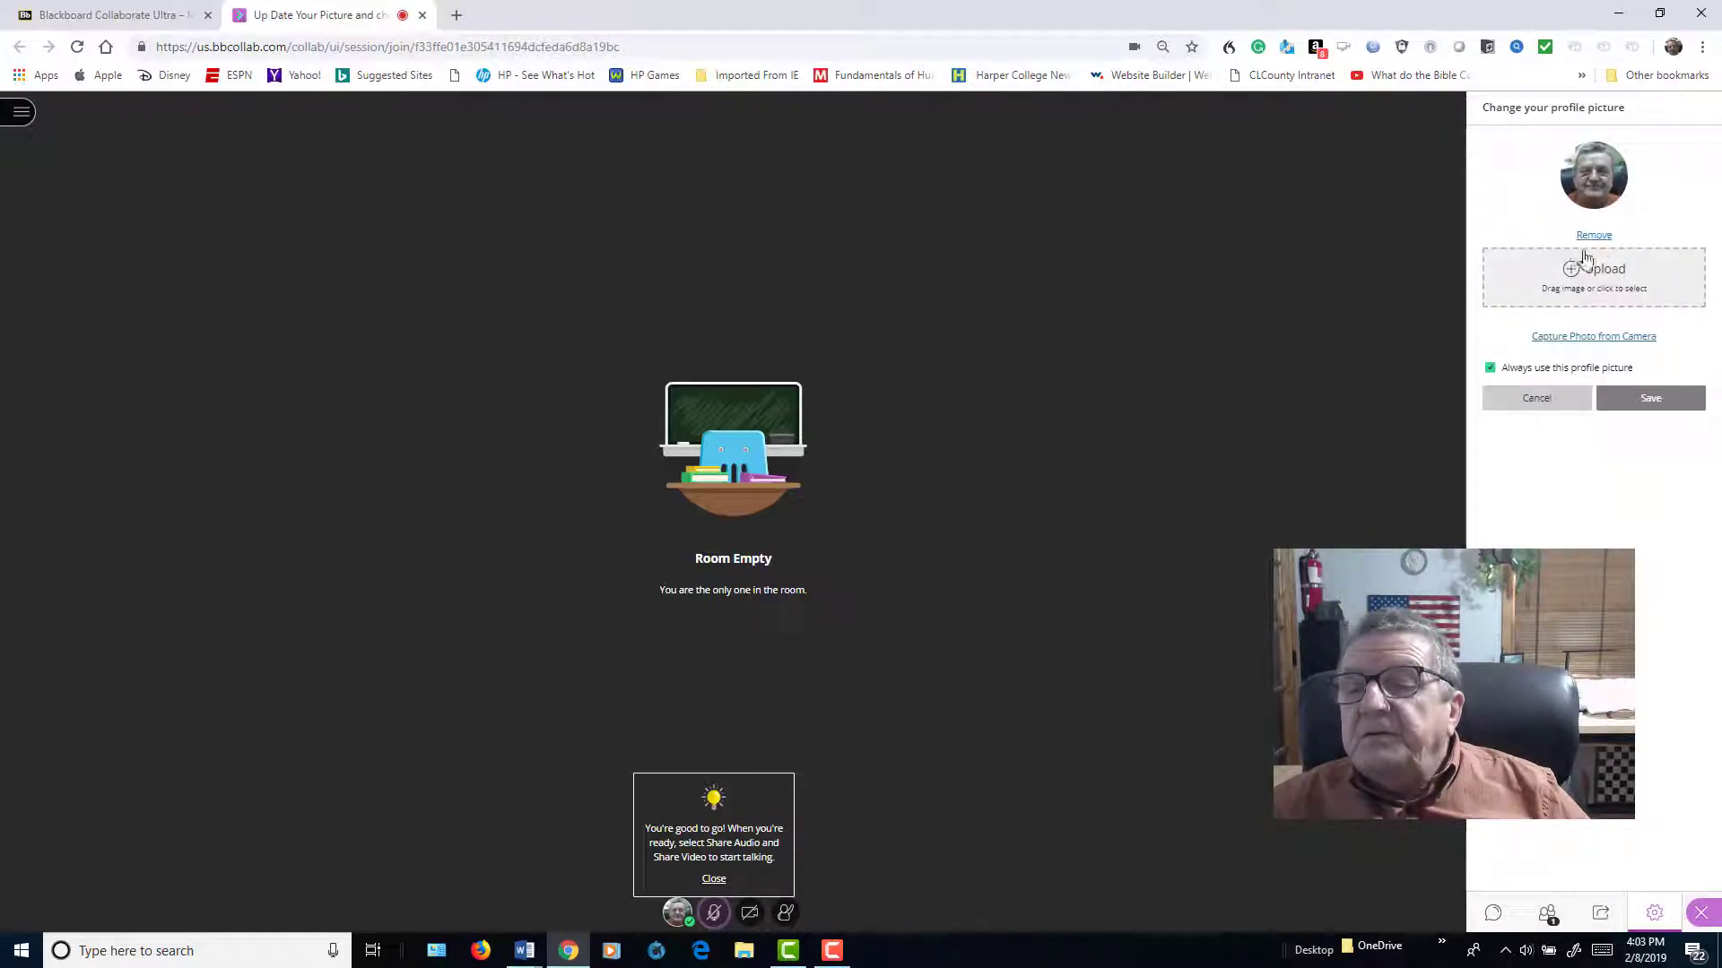
pyautogui.click(1537, 405)
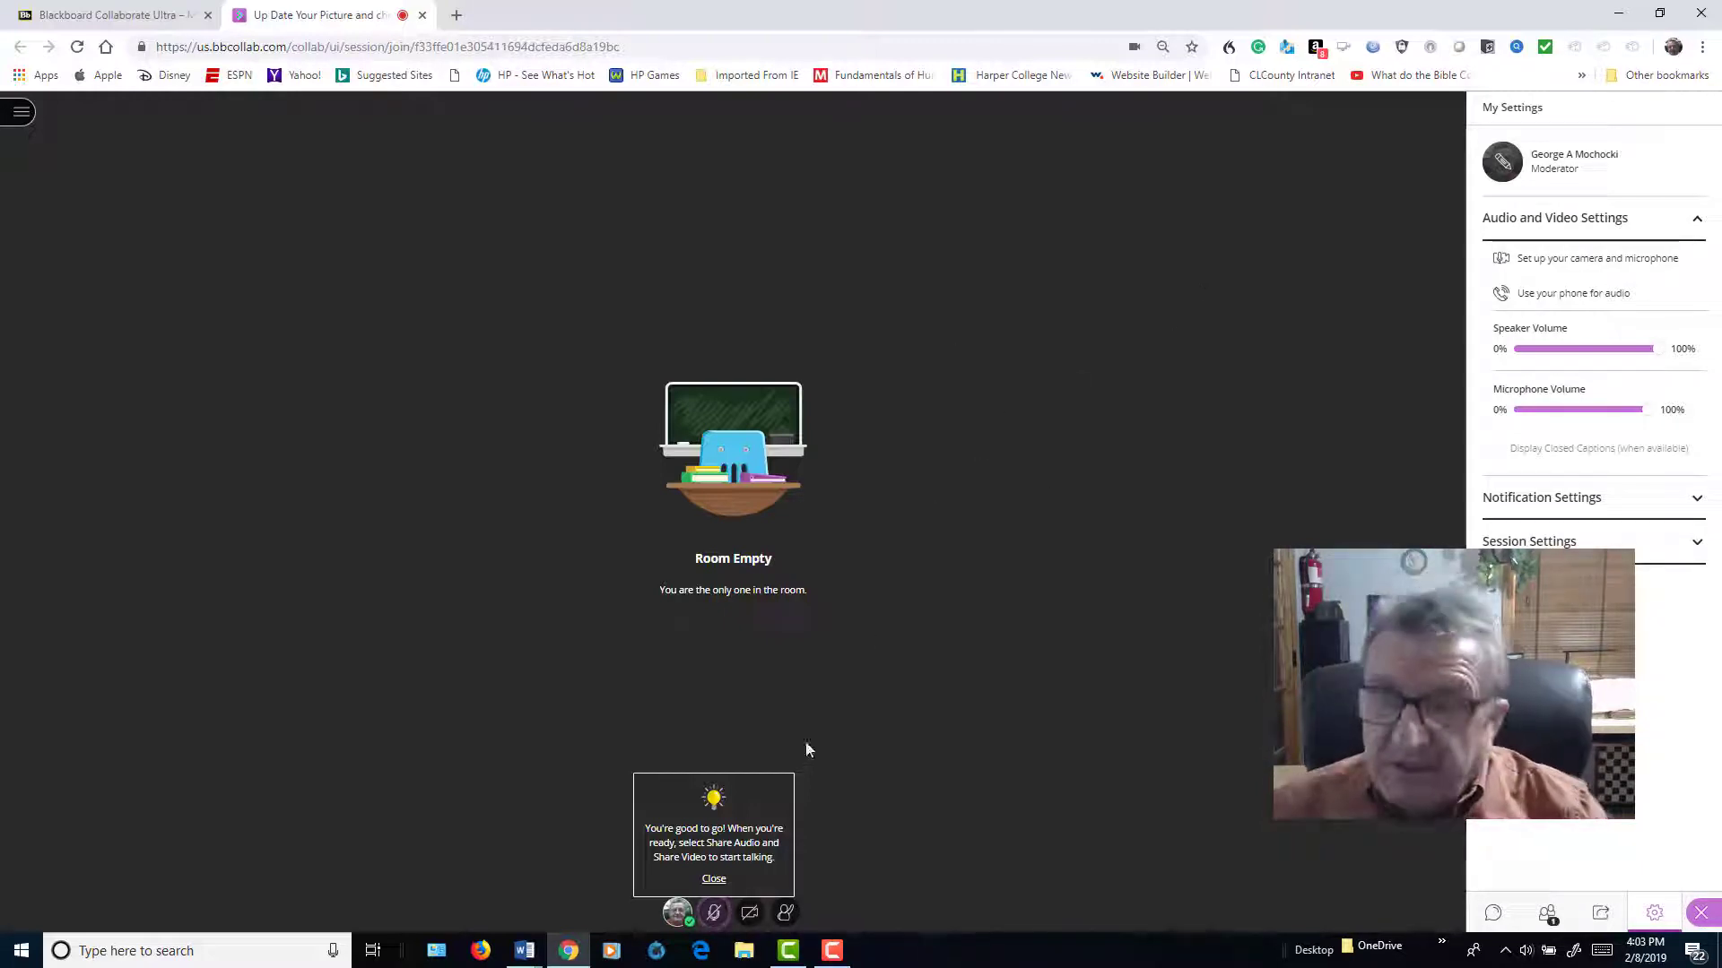
# Dismiss the ready-to-talk tip, leave the session without giving feedback and close its browser tab
pyautogui.click(678, 917)
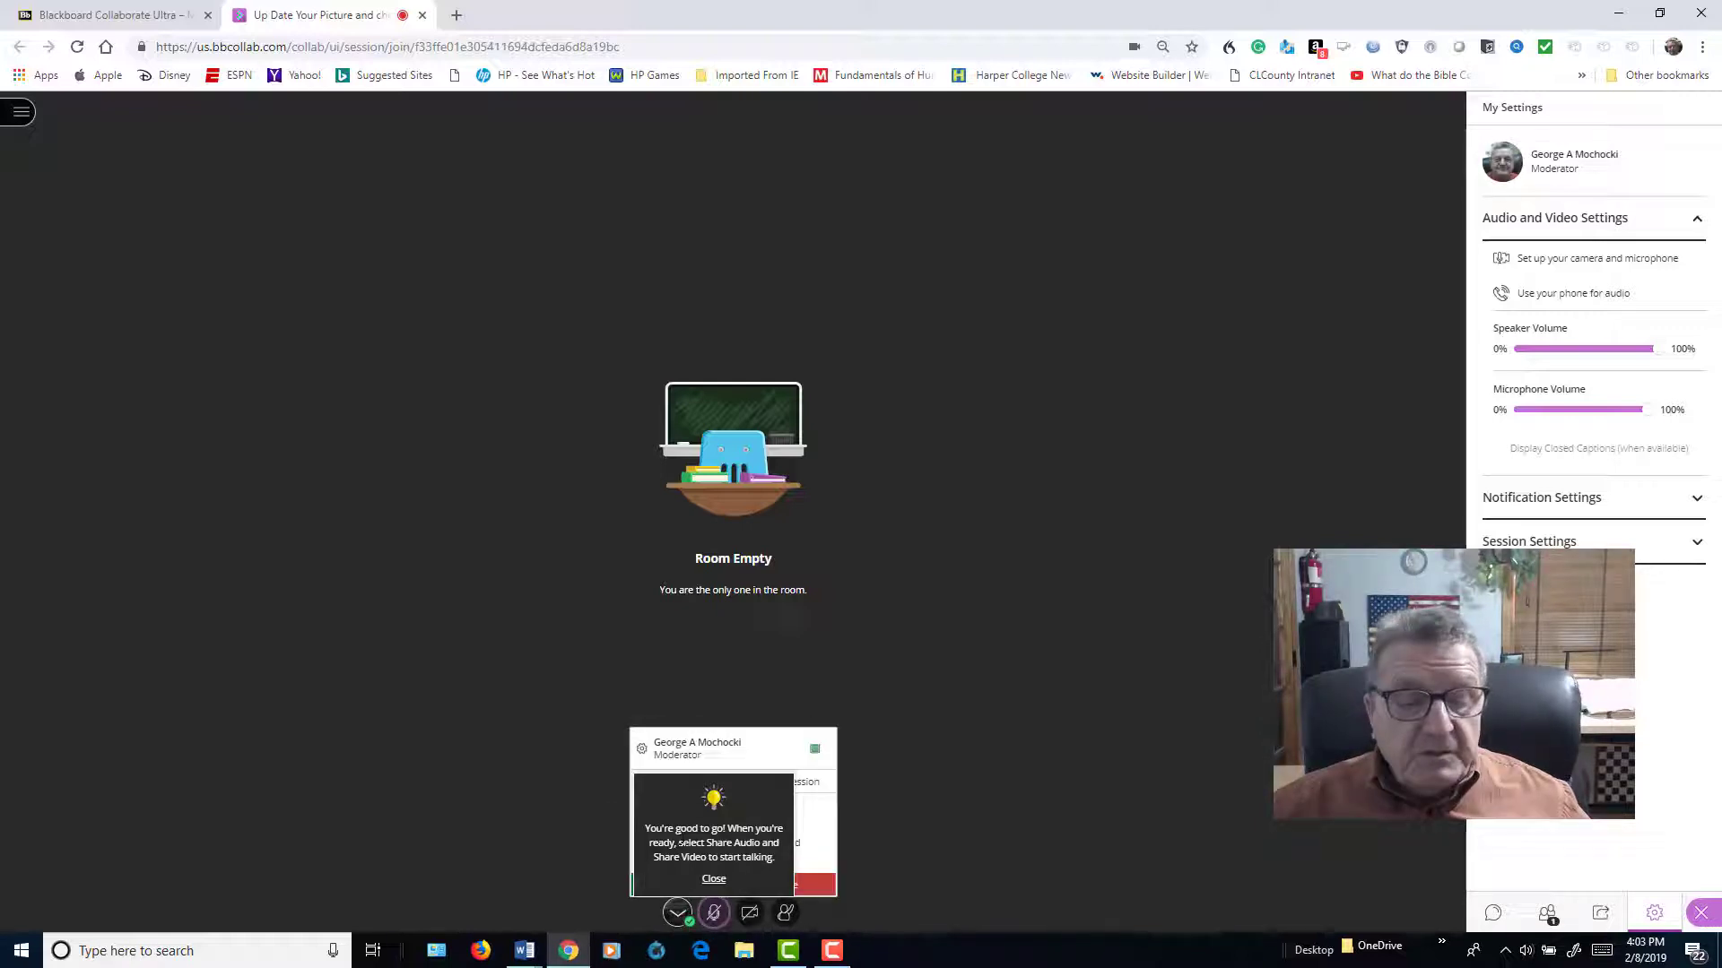
pyautogui.click(711, 881)
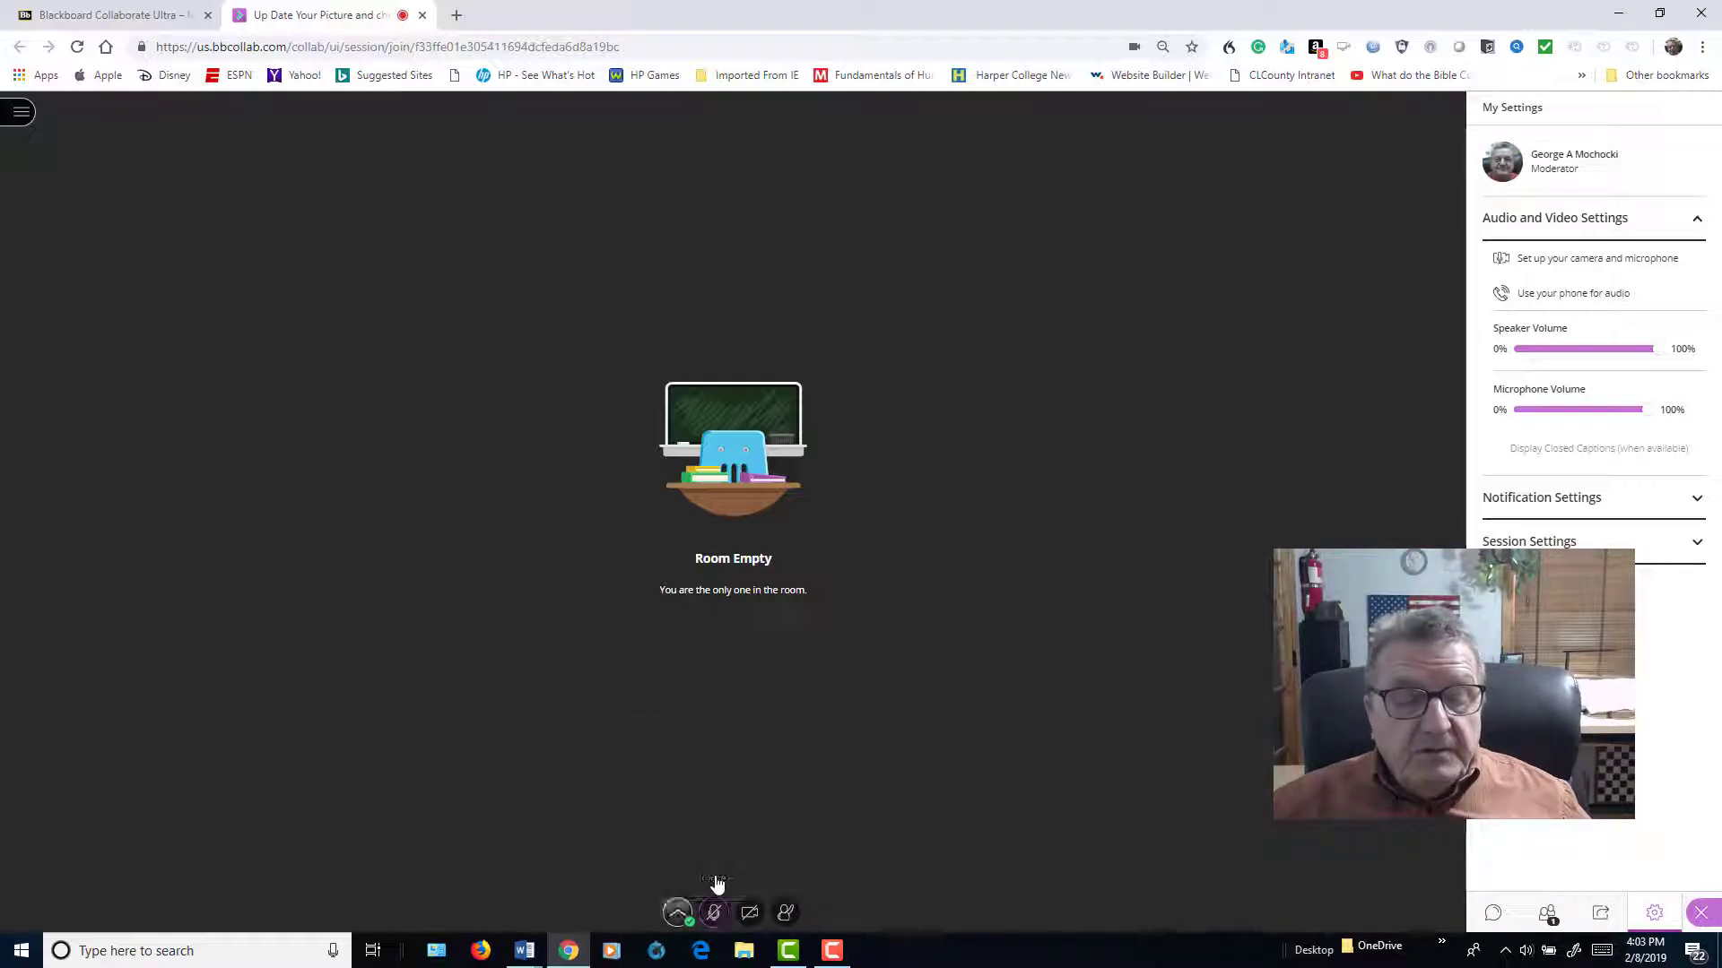
pyautogui.click(677, 914)
pyautogui.click(769, 792)
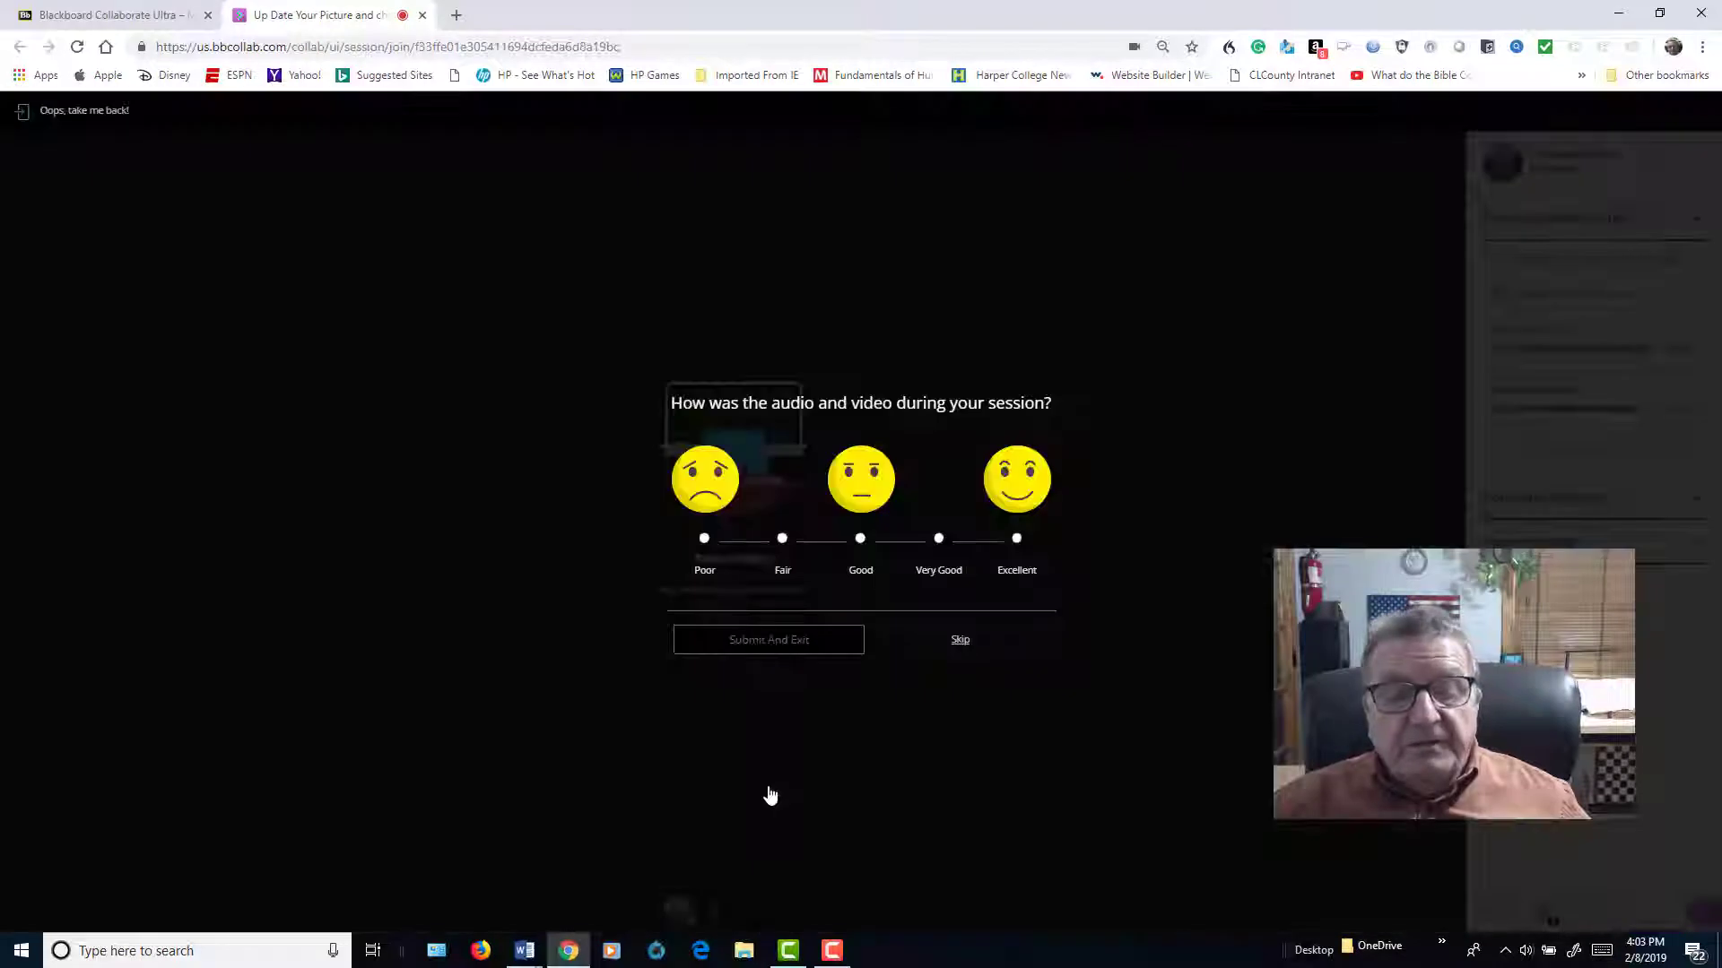
pyautogui.click(961, 640)
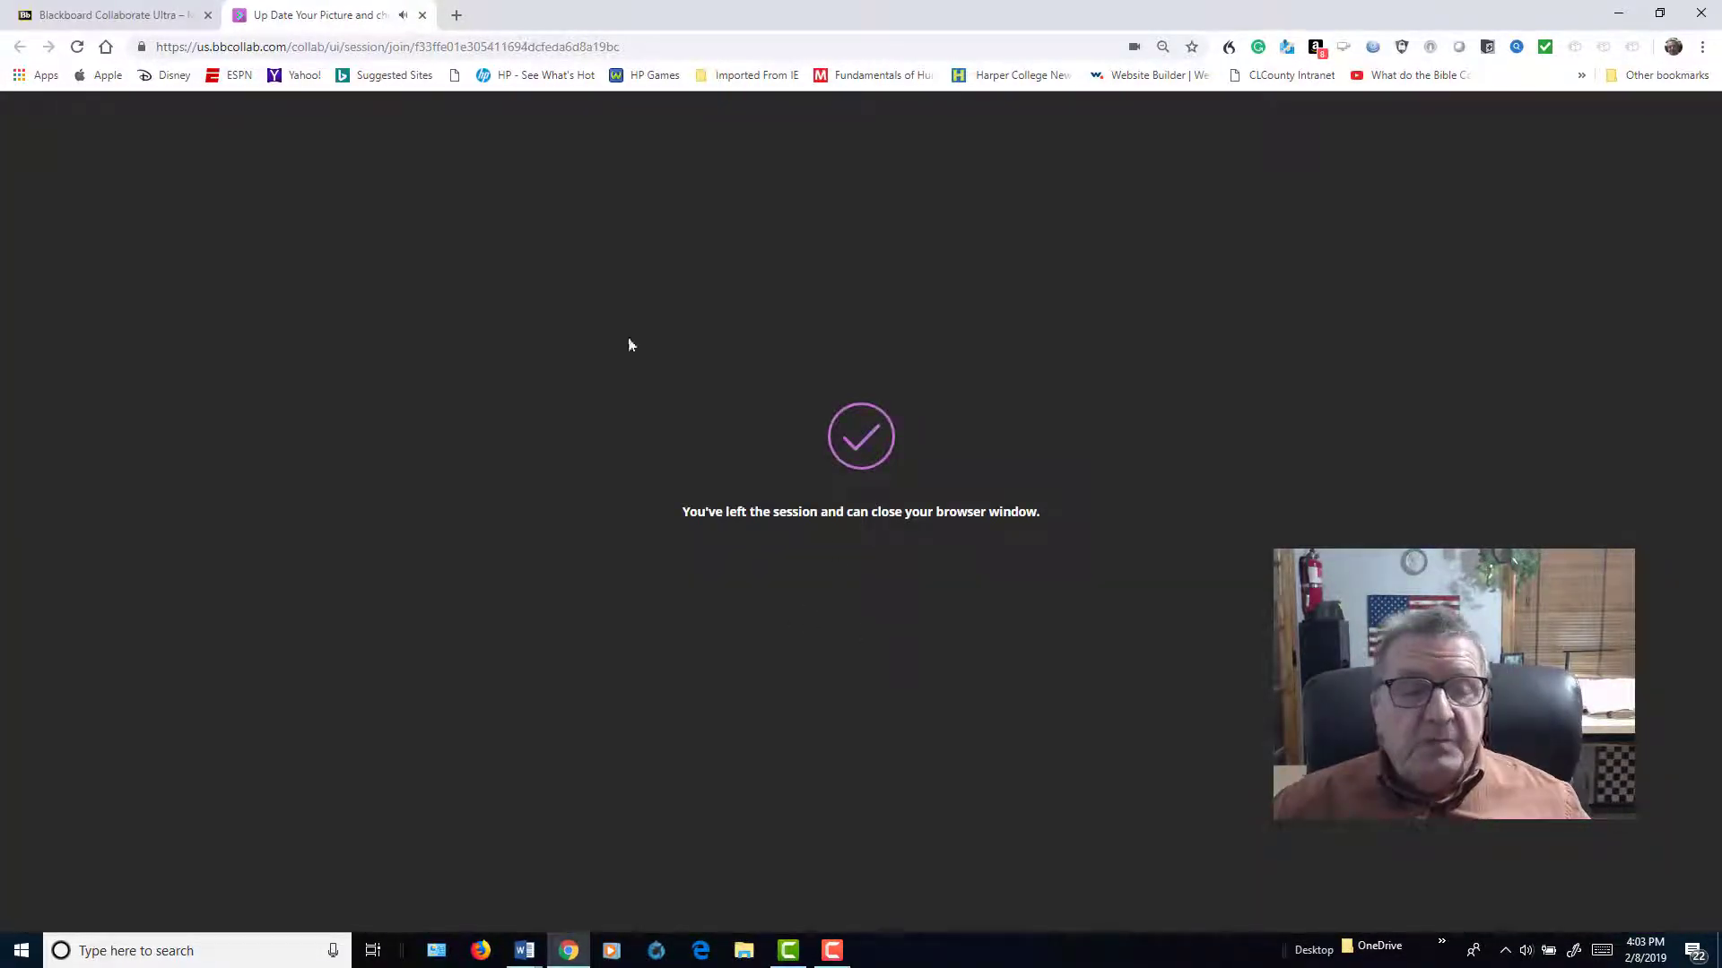
pyautogui.click(422, 16)
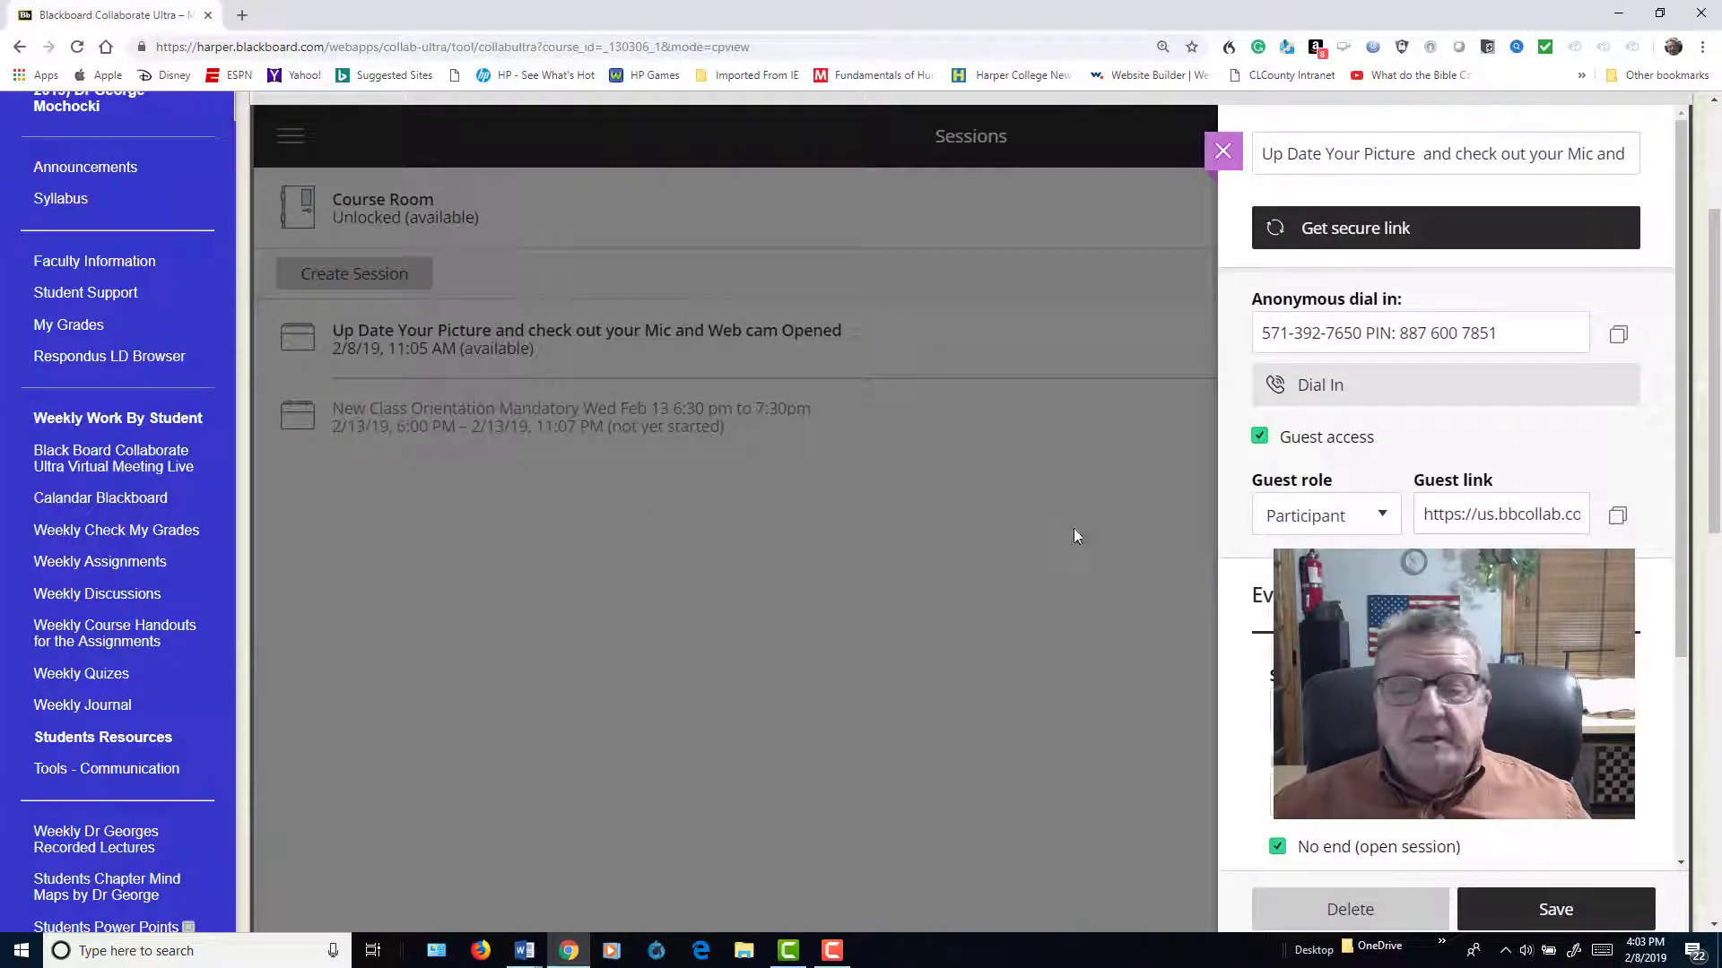
# Turn on student preview for the Sports Marketing course and open its Black Board Collaborate Ultra Virtual Meeting Live page
pyautogui.scroll(3, 961, 461)
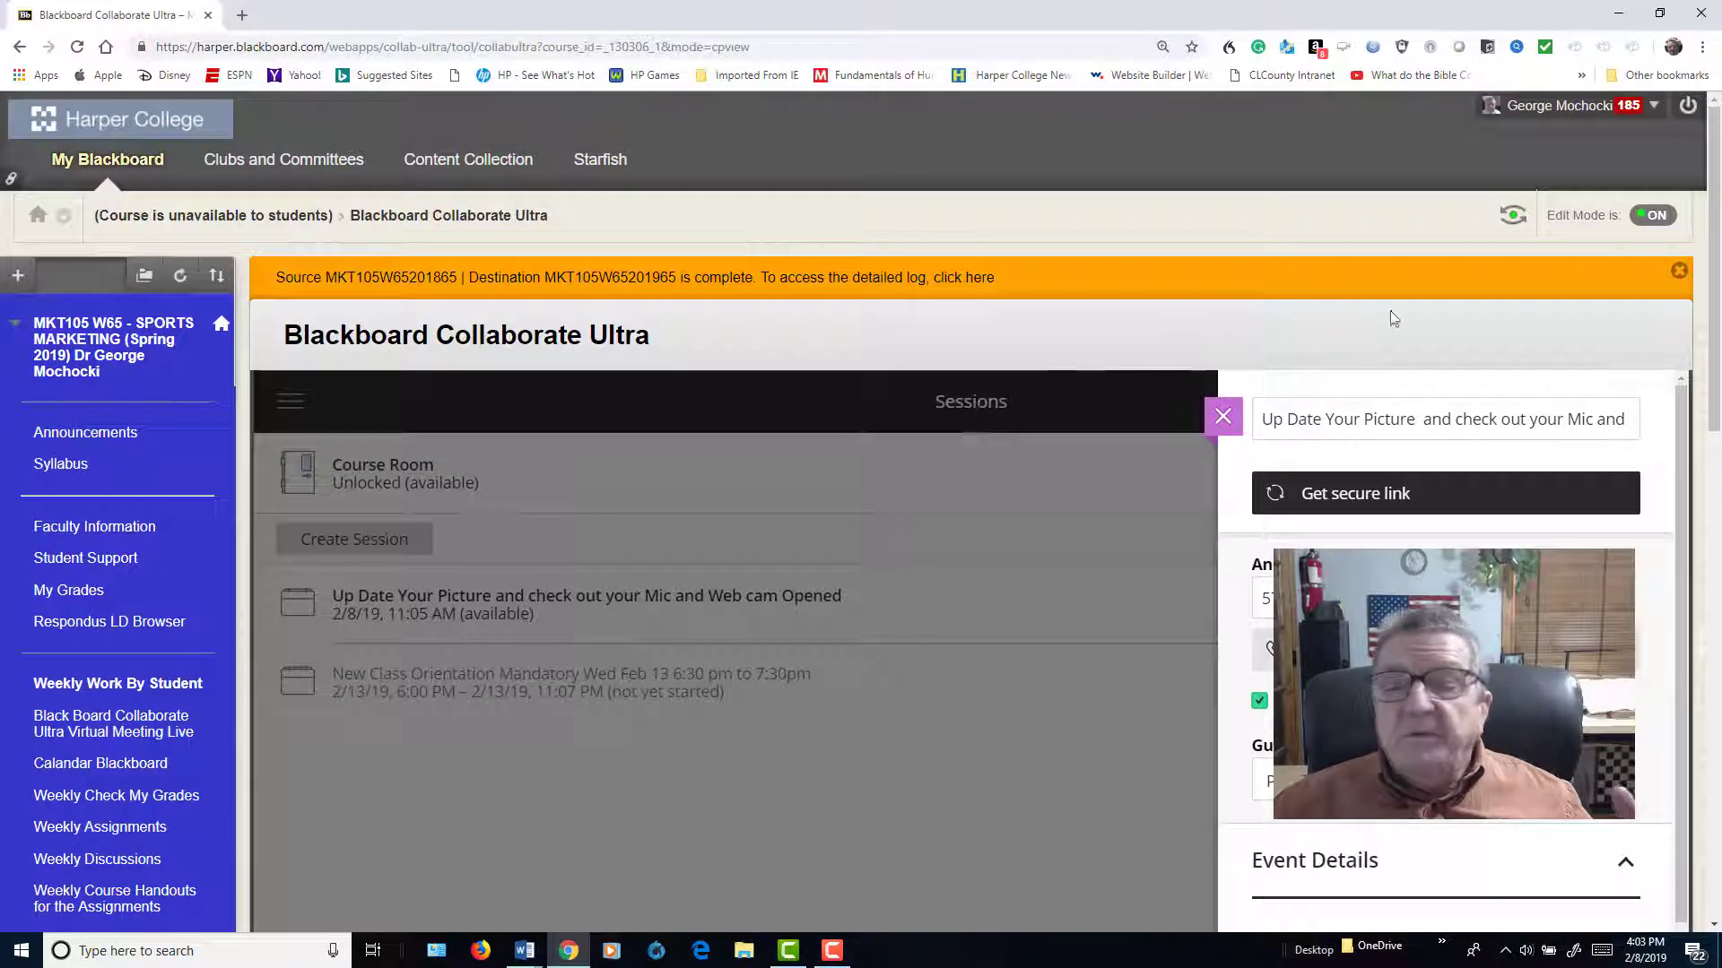
pyautogui.click(1512, 215)
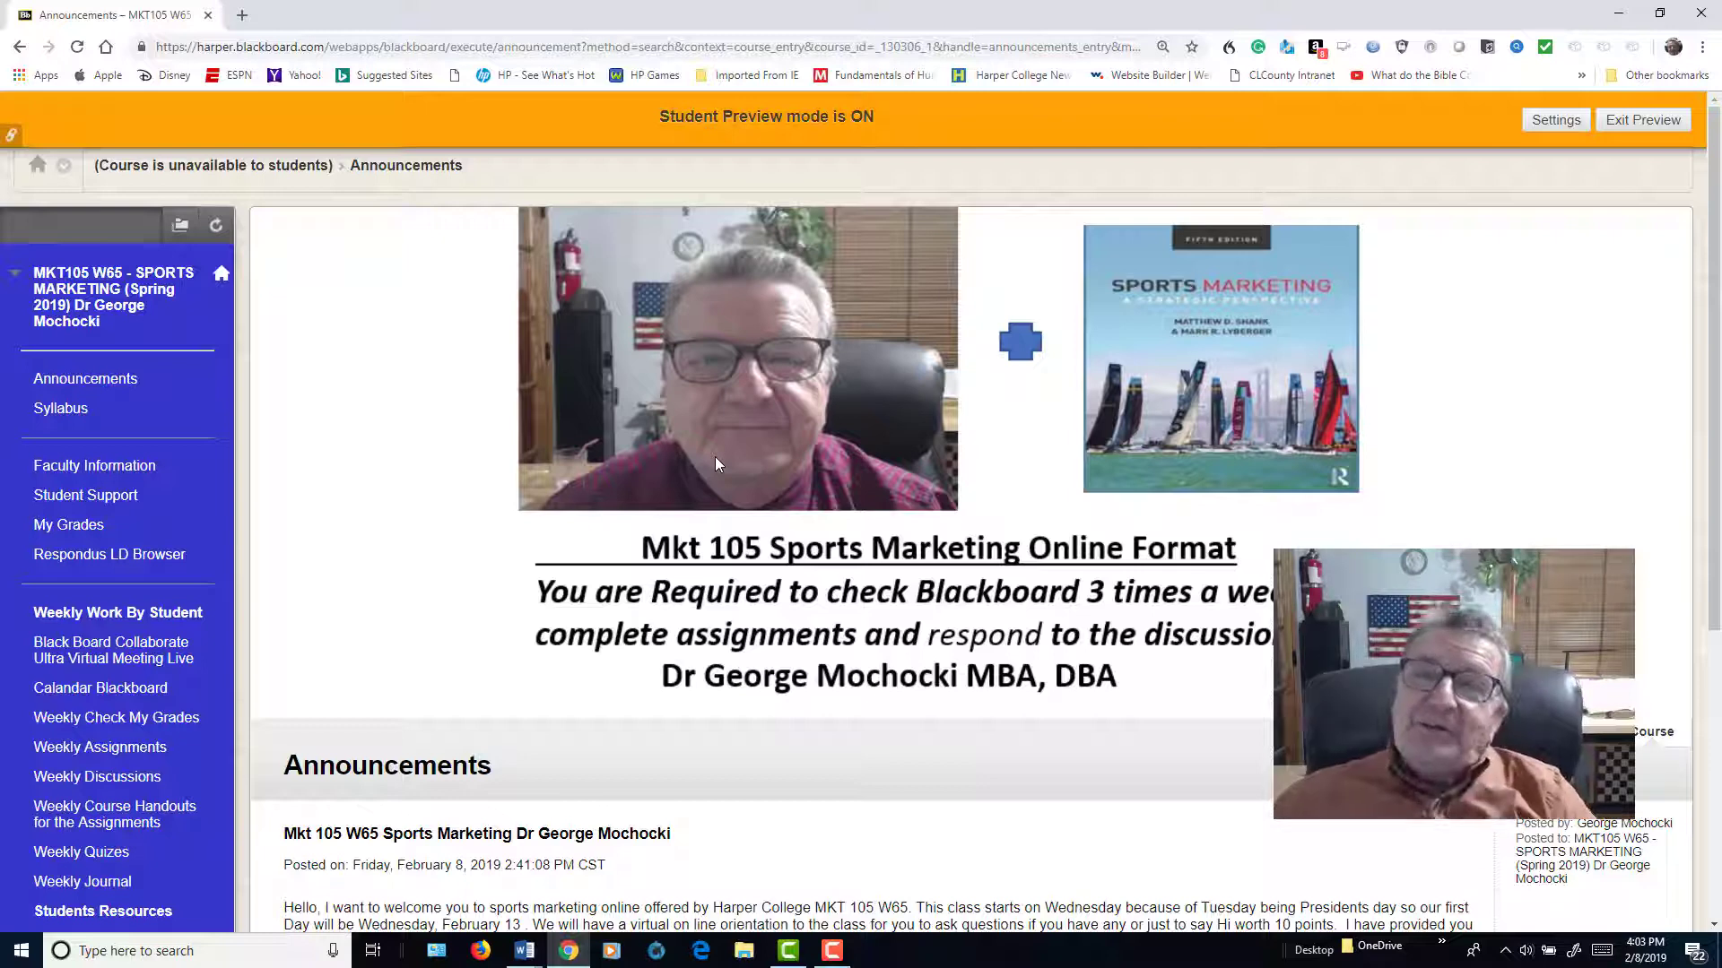
pyautogui.scroll(-2, 597, 389)
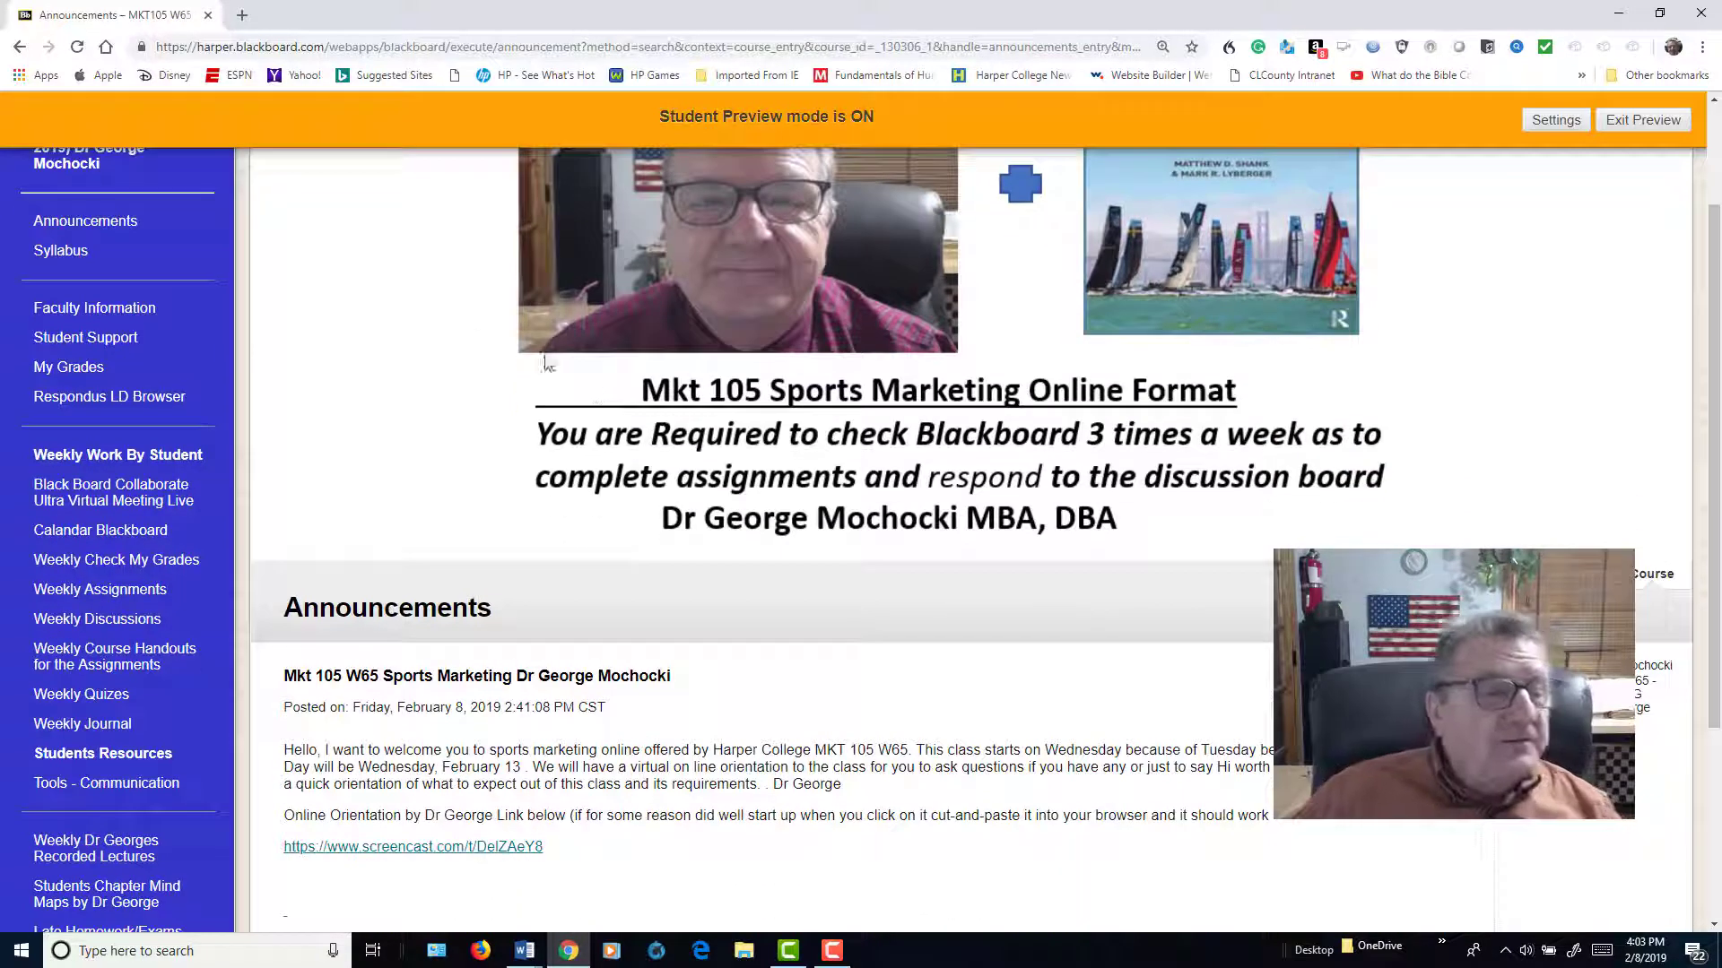
pyautogui.click(76, 492)
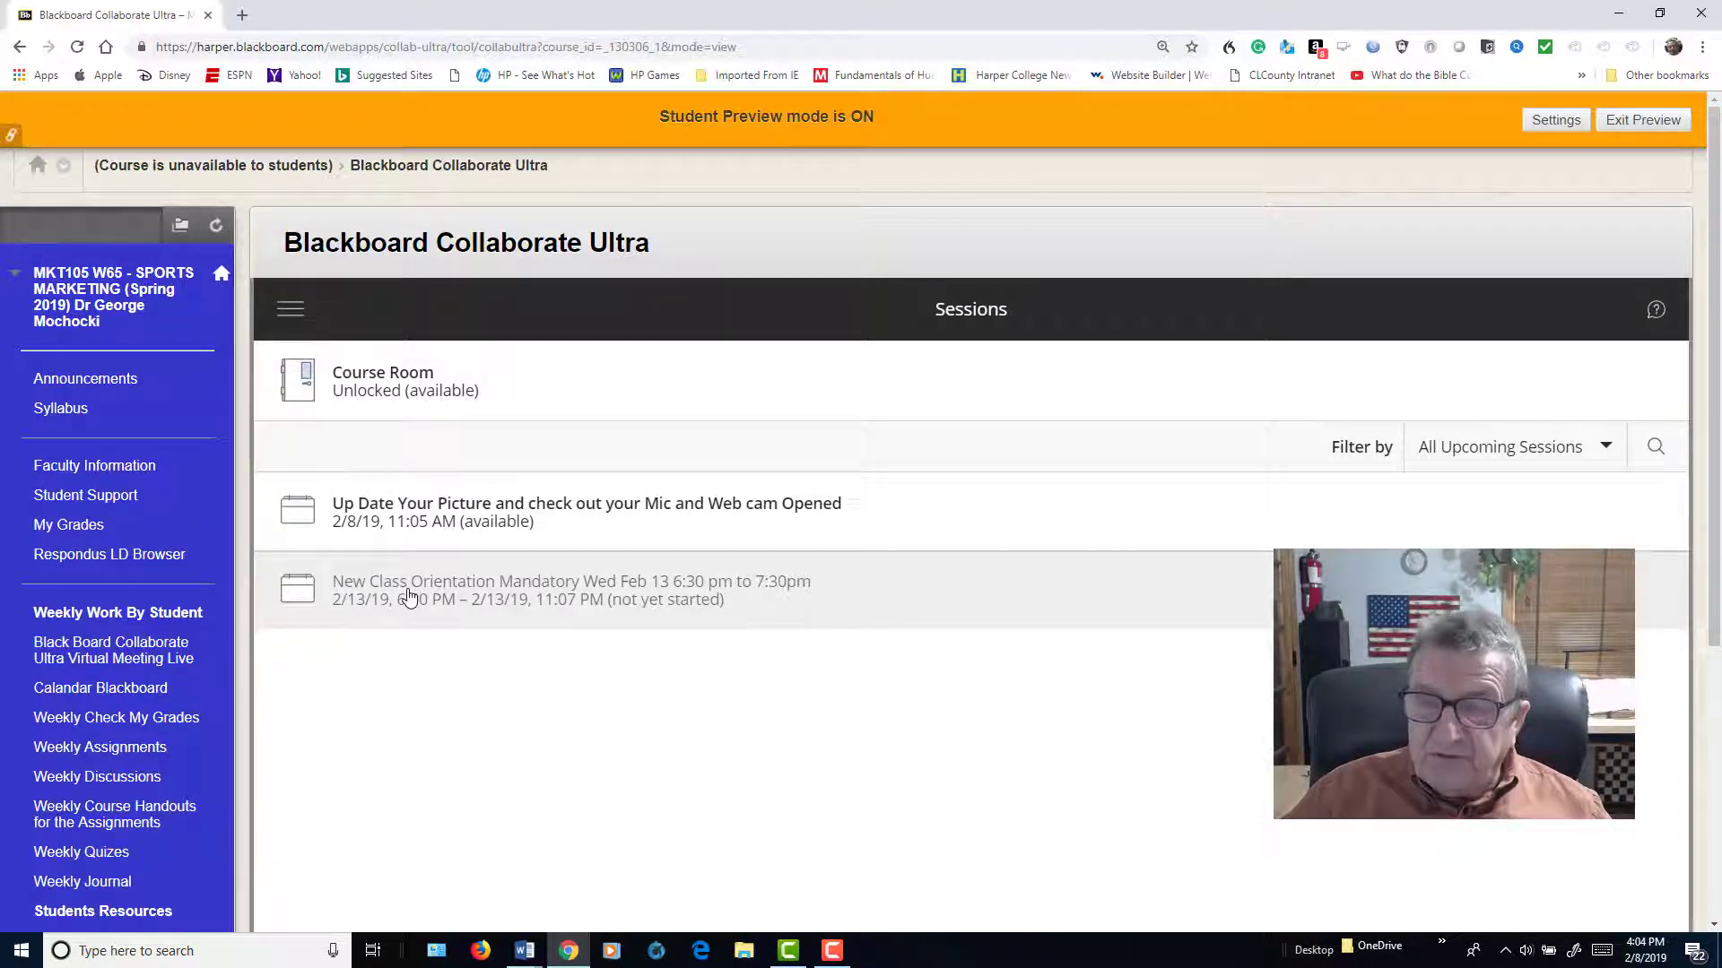
# Join the session "Up Date Your Picture and check out your Mic and Web cam Opened" as the preview student, declining the external app request
pyautogui.click(417, 512)
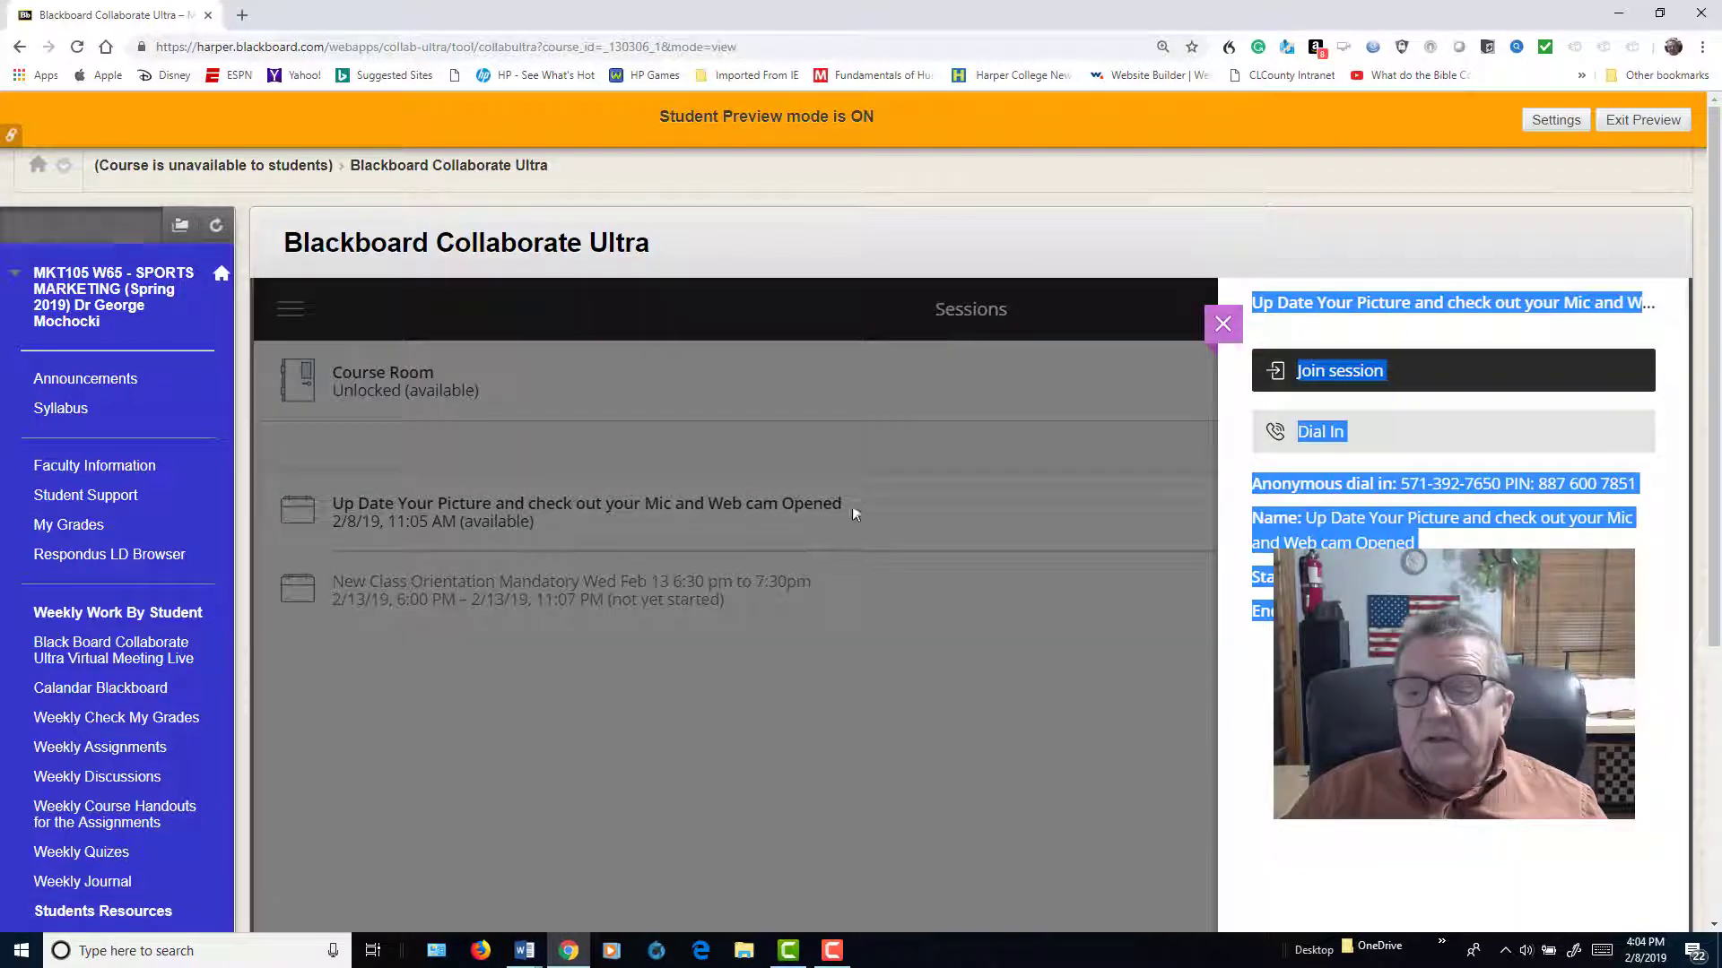
pyautogui.click(1364, 383)
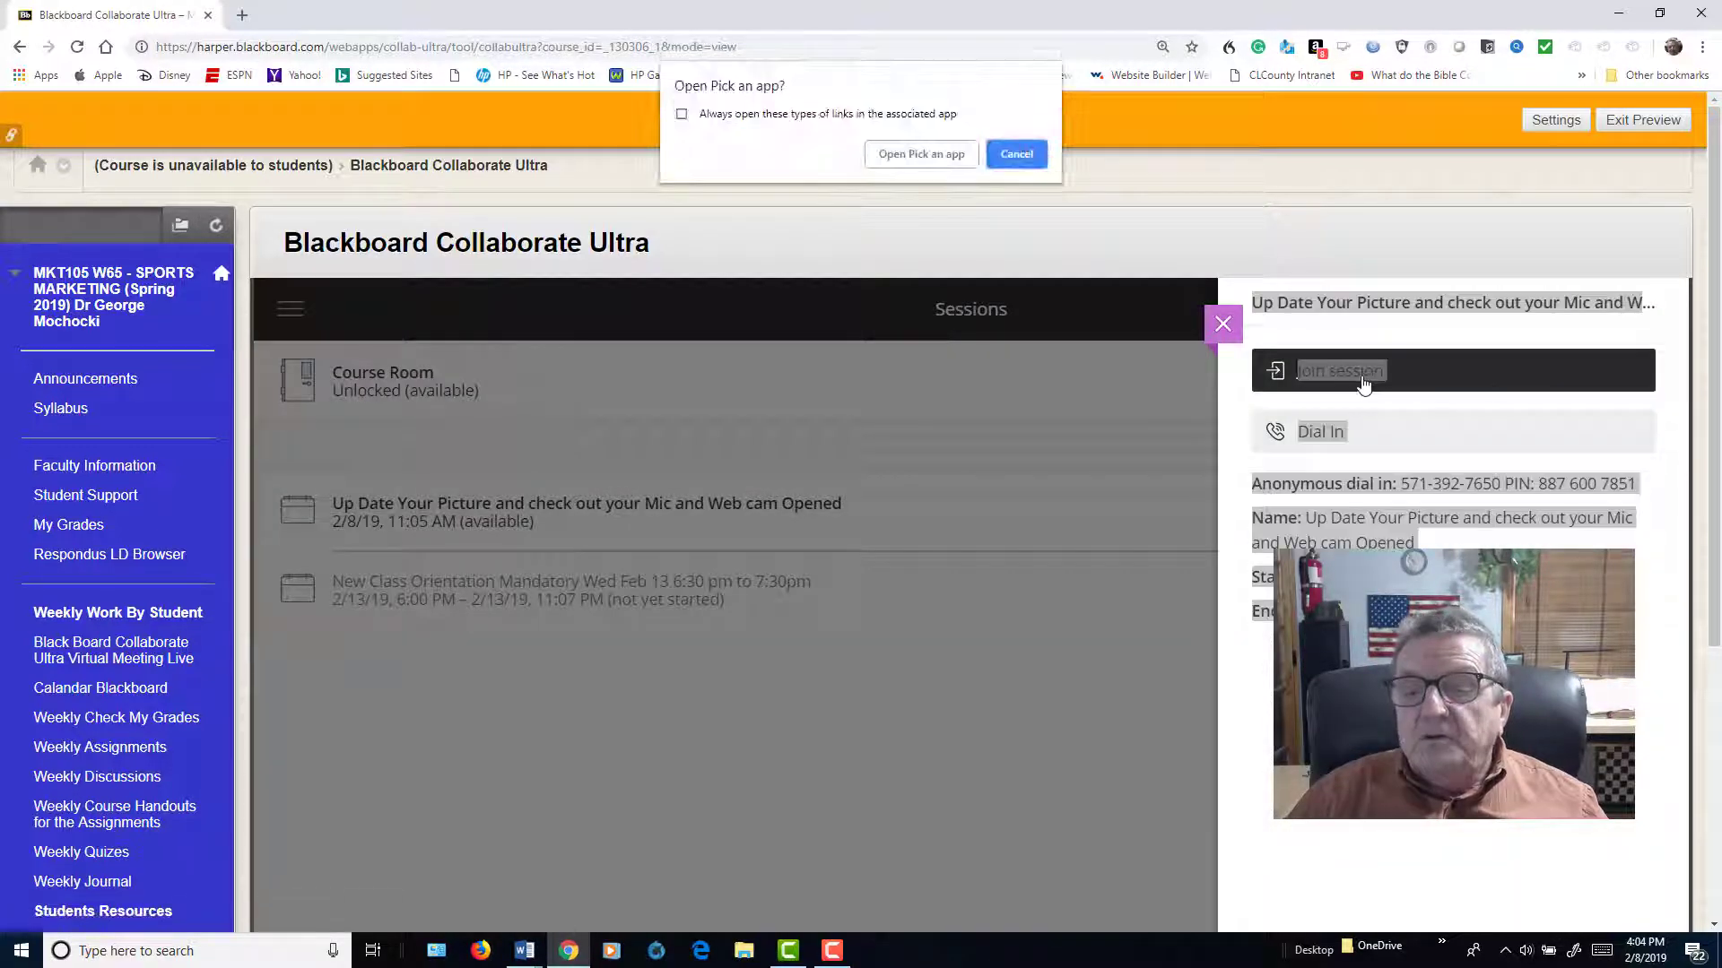
pyautogui.click(1005, 164)
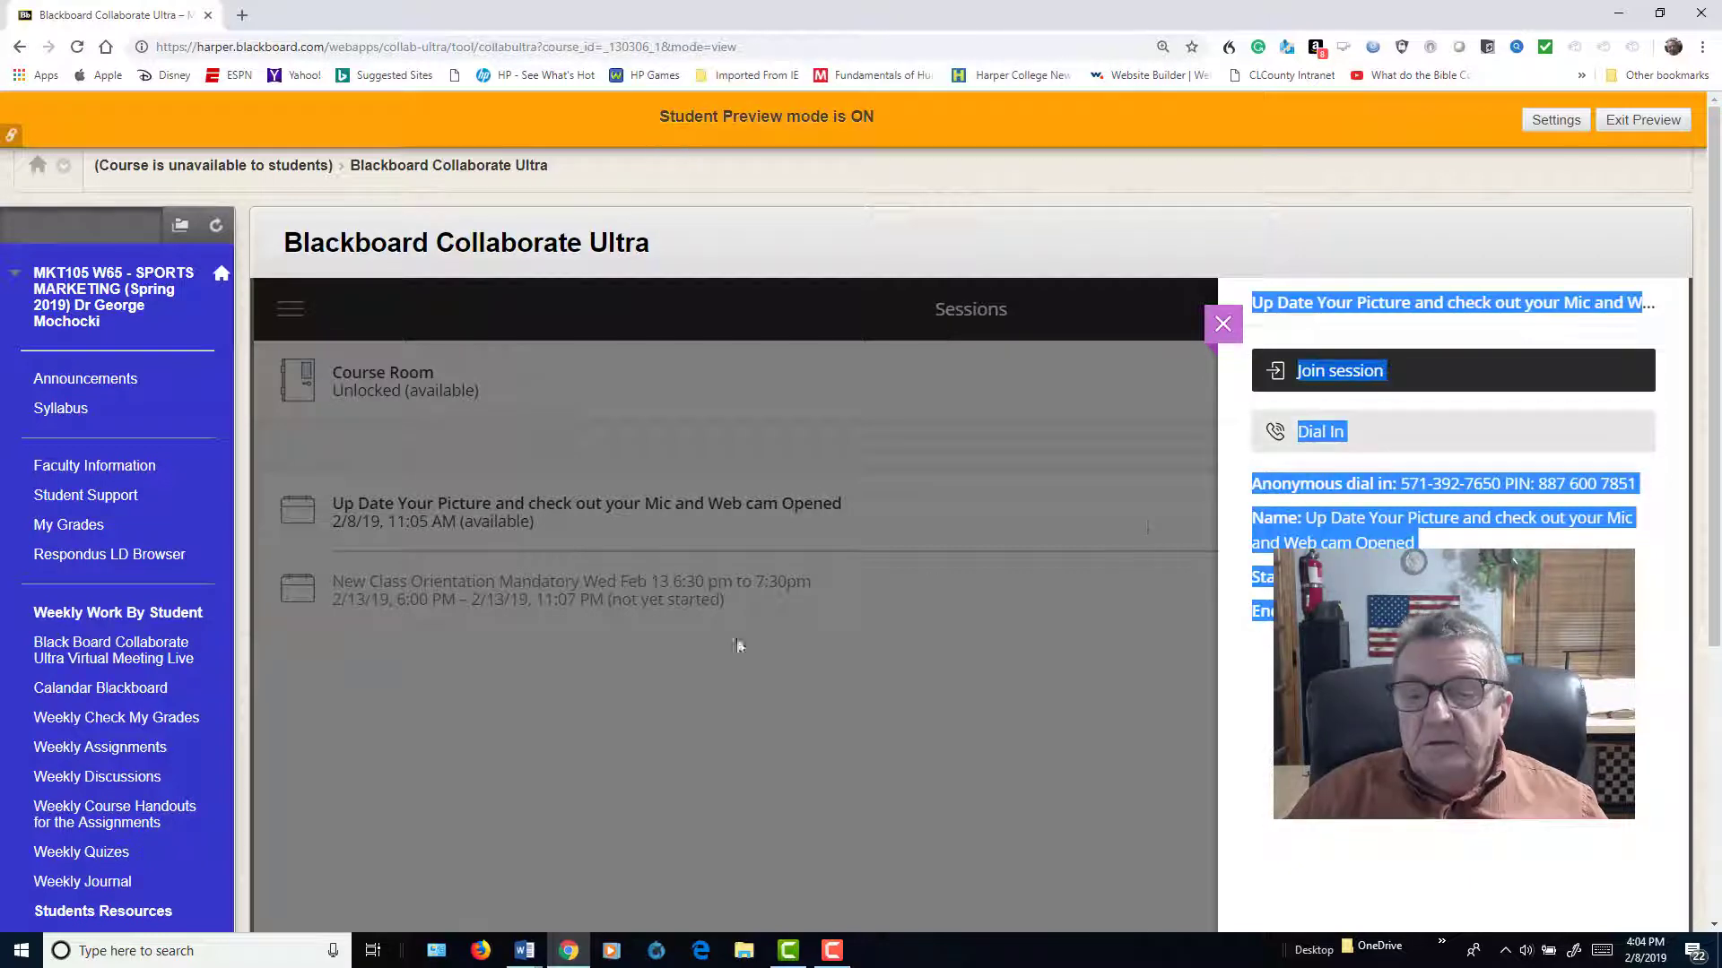
pyautogui.click(750, 594)
pyautogui.click(701, 518)
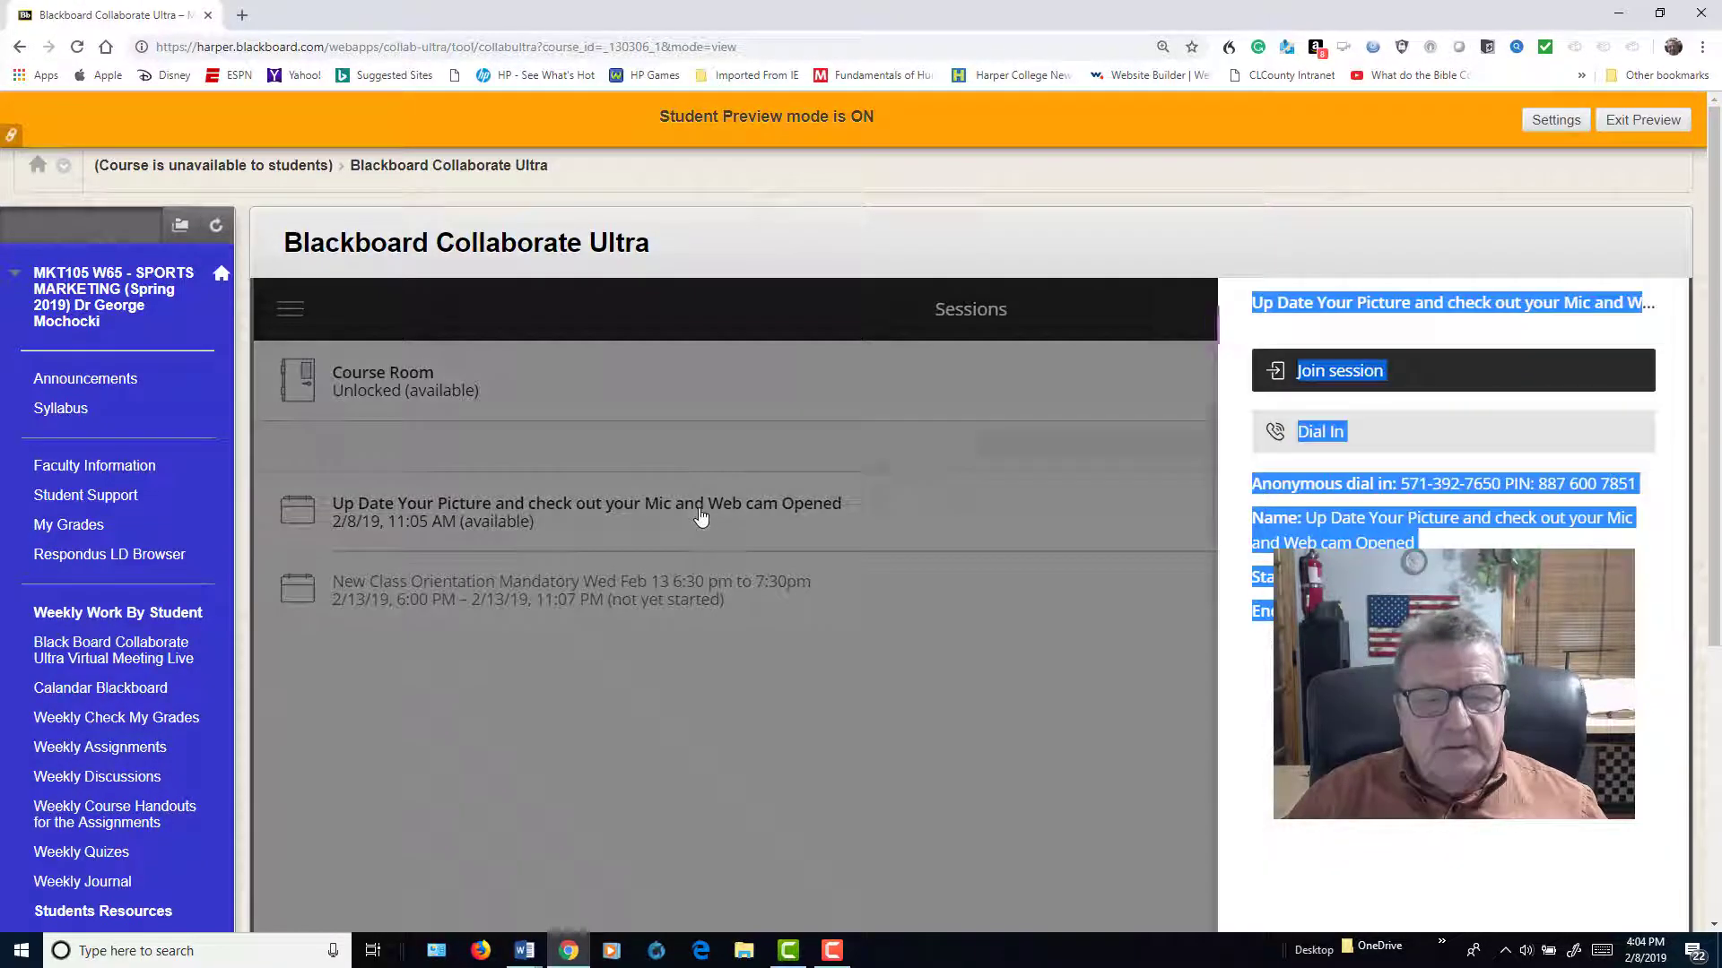
pyautogui.click(1314, 373)
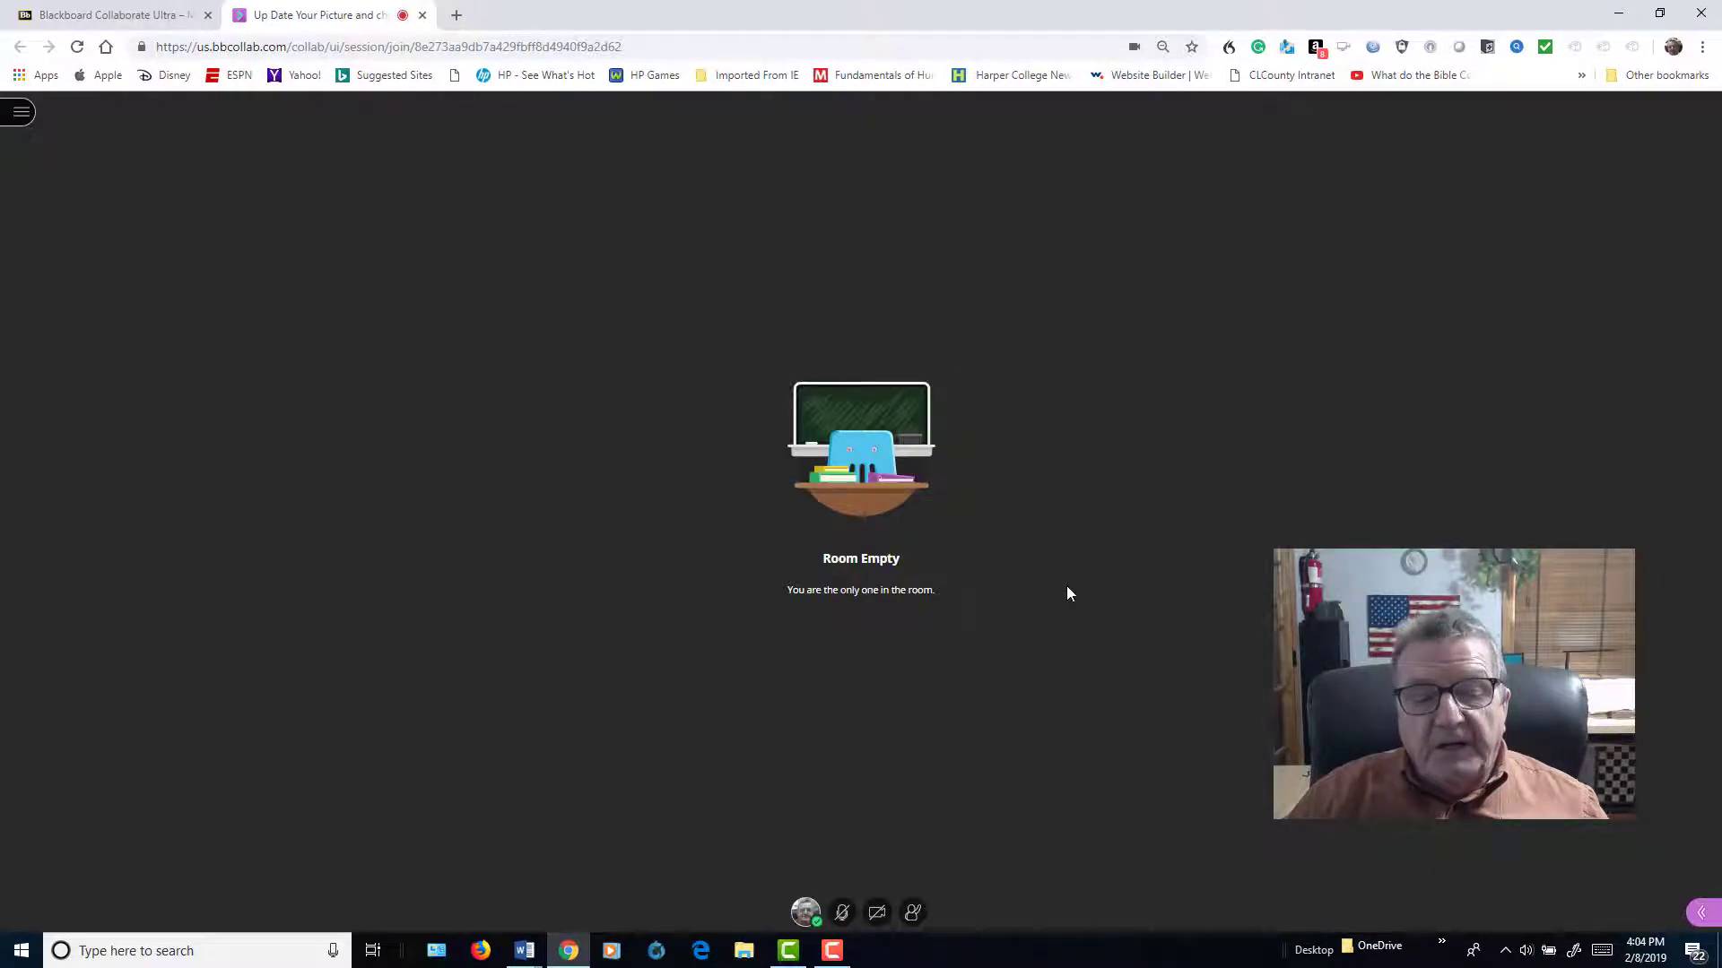
# Preview the webcam image and share the video in the session
pyautogui.click(843, 916)
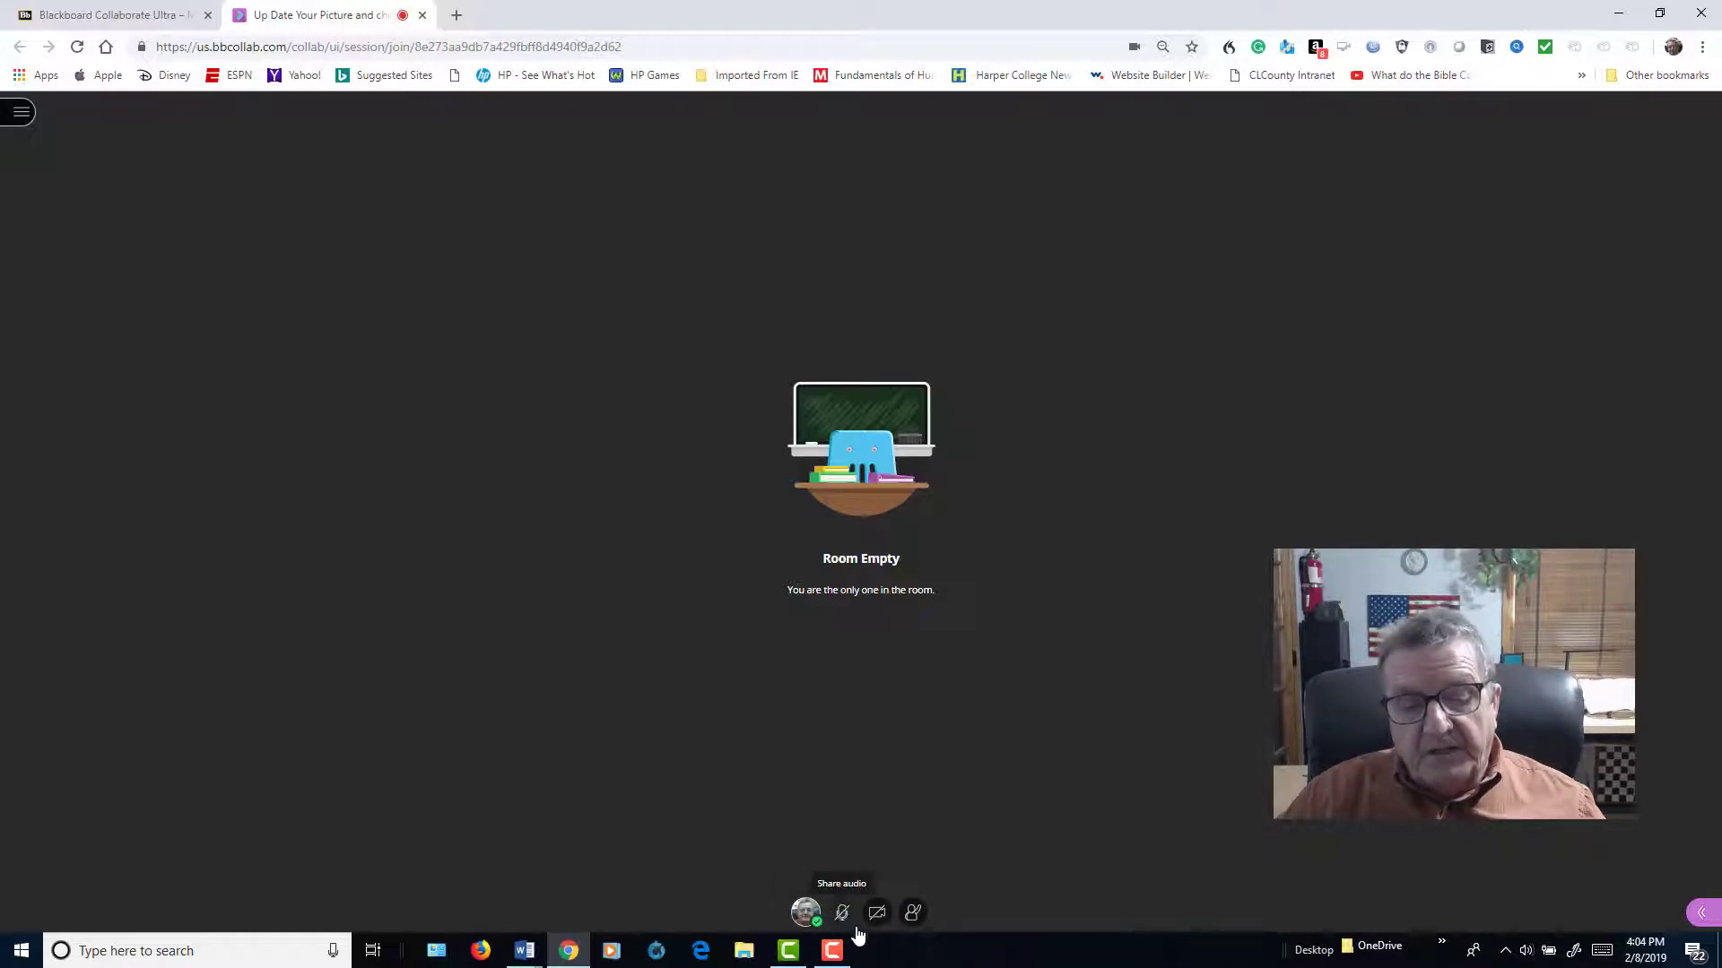
pyautogui.click(877, 916)
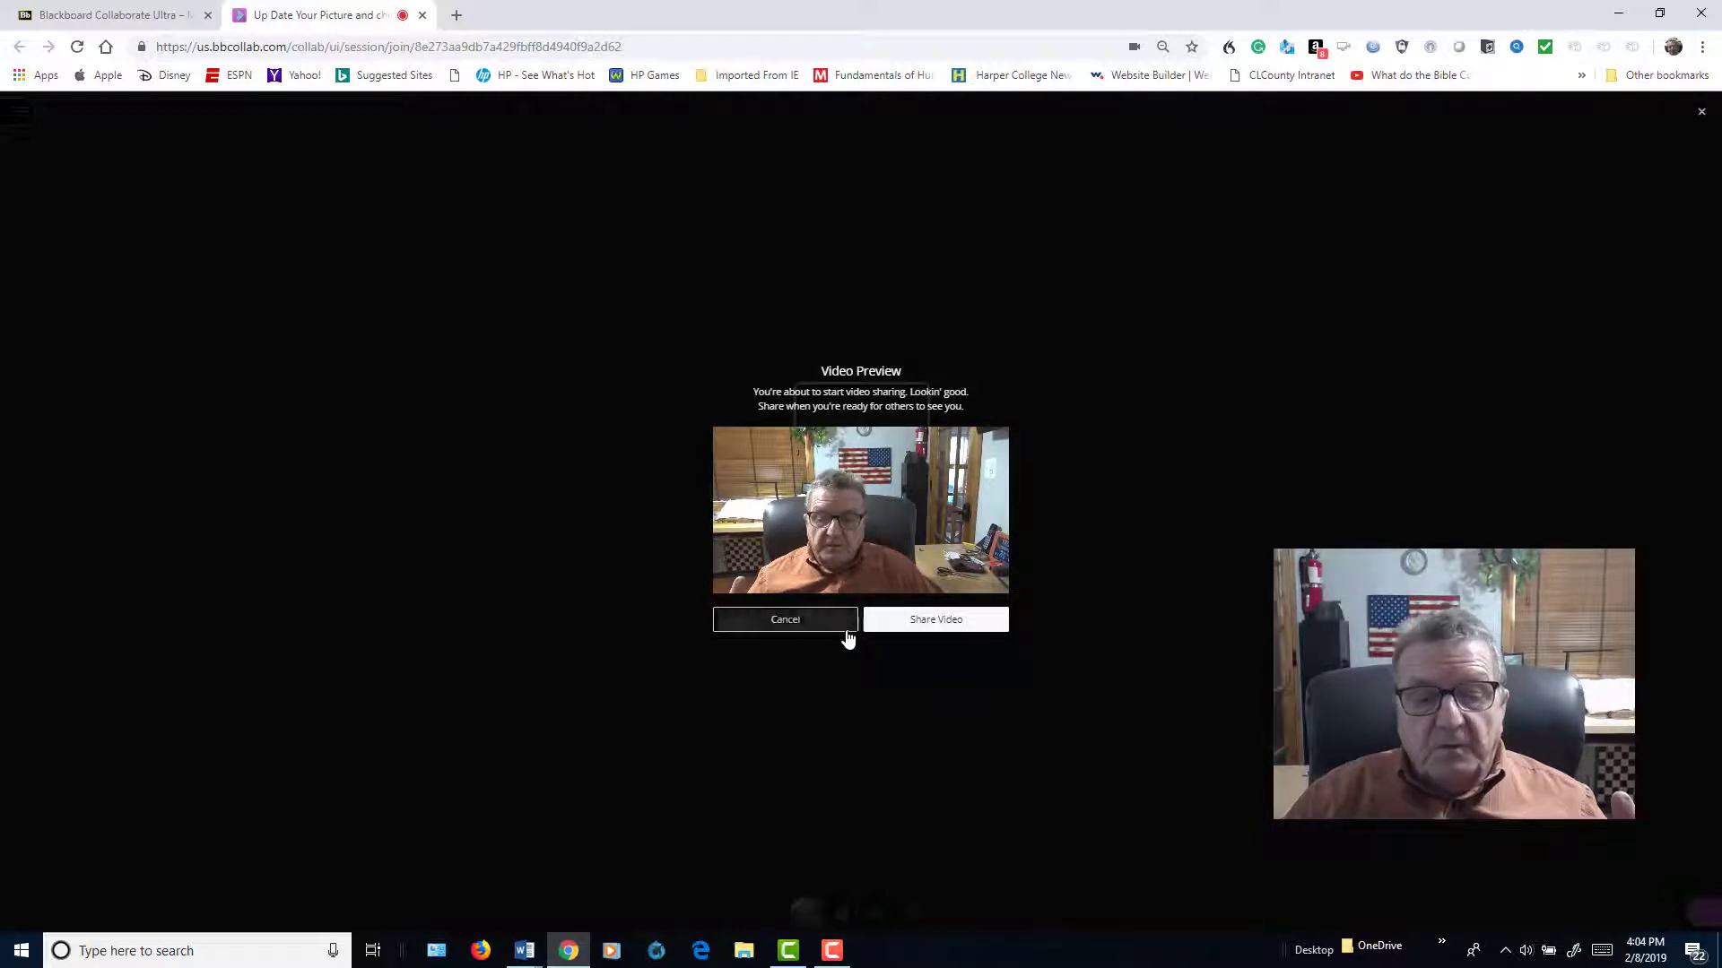
pyautogui.click(907, 633)
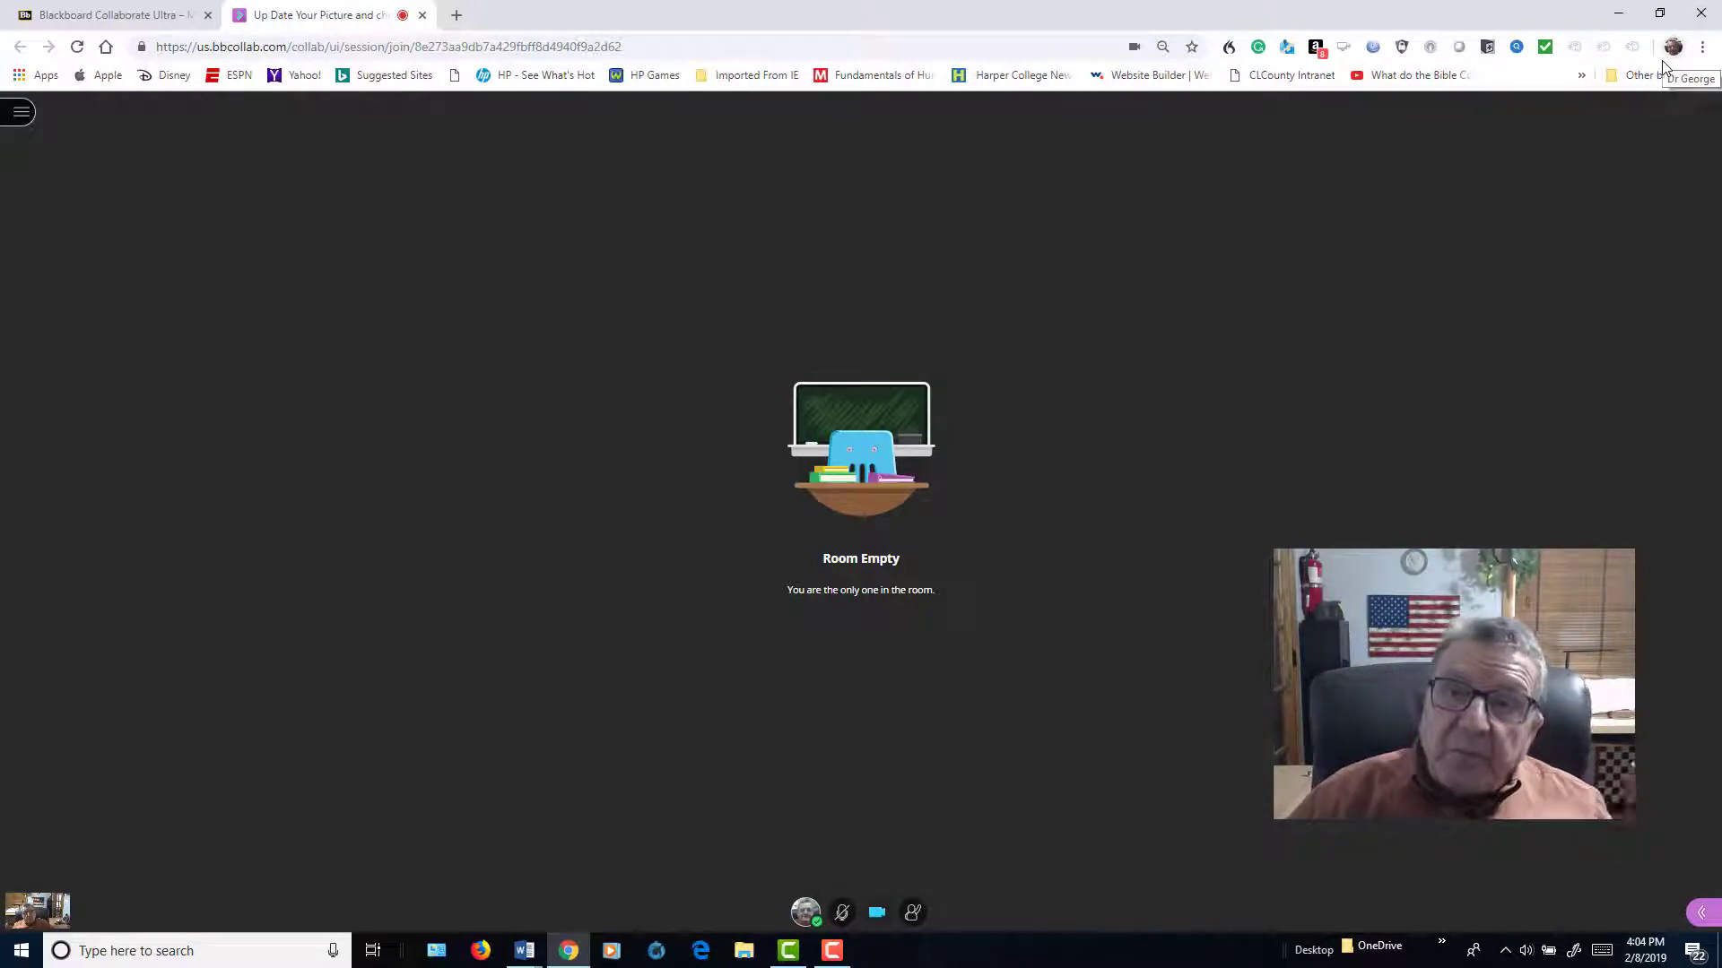
# Look at the profile picture options in the student's session settings and close them without changing the picture
pyautogui.click(1701, 912)
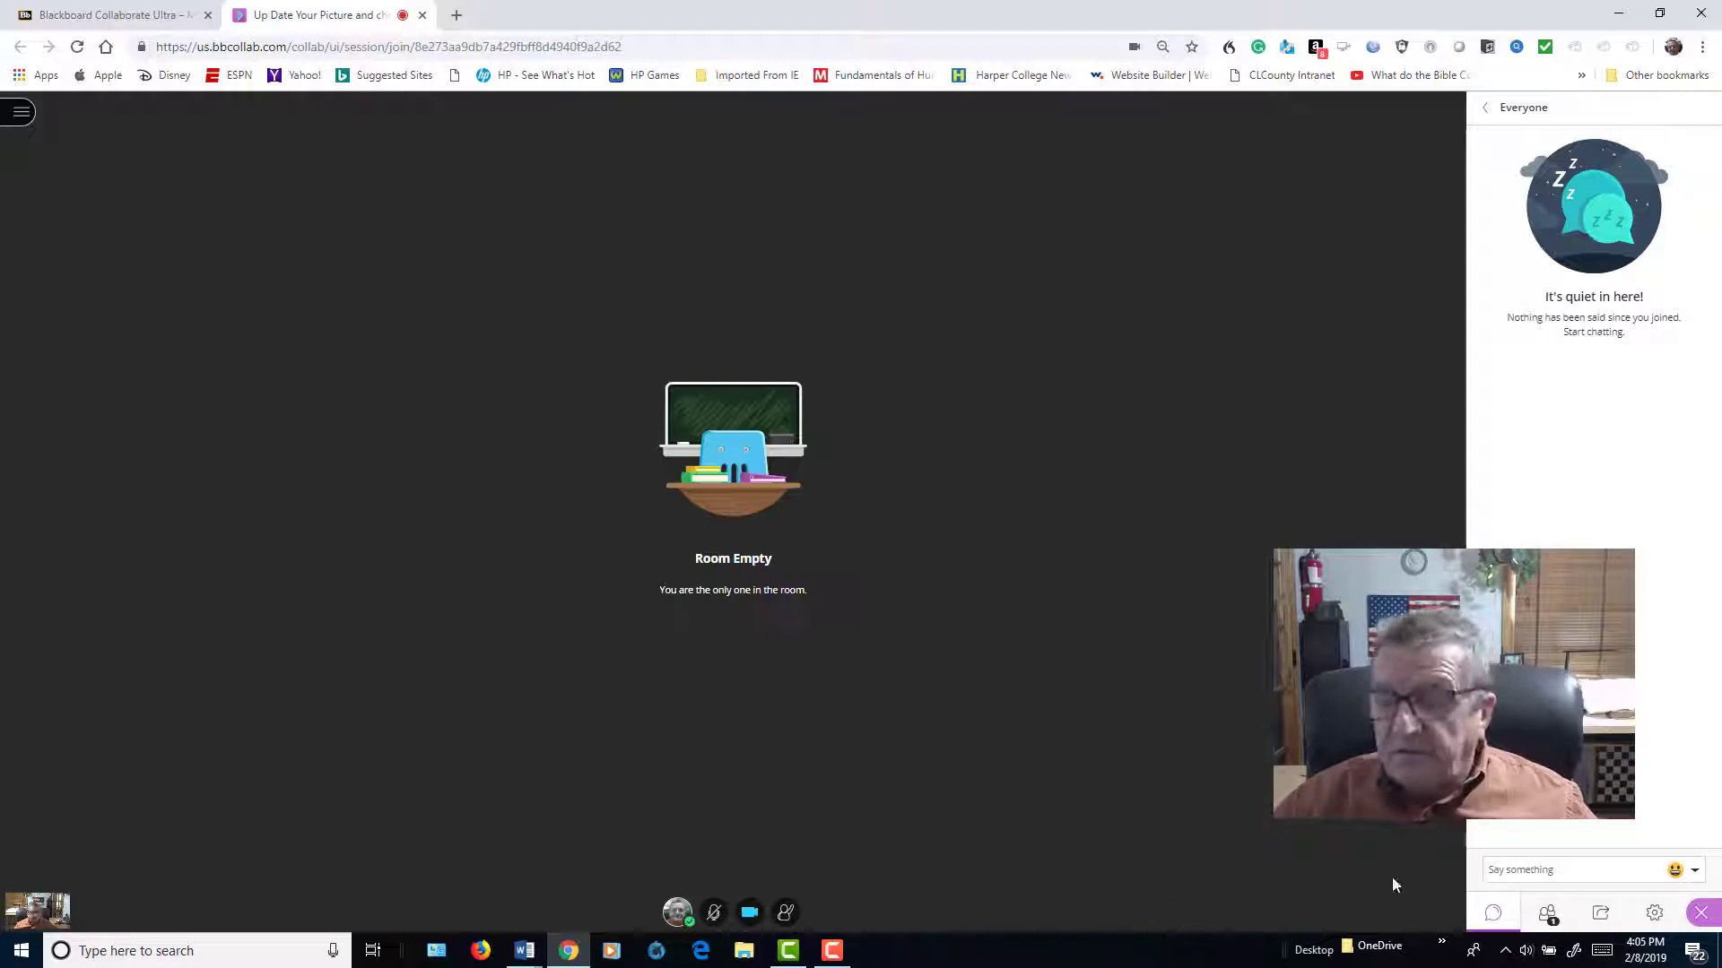
pyautogui.click(1655, 913)
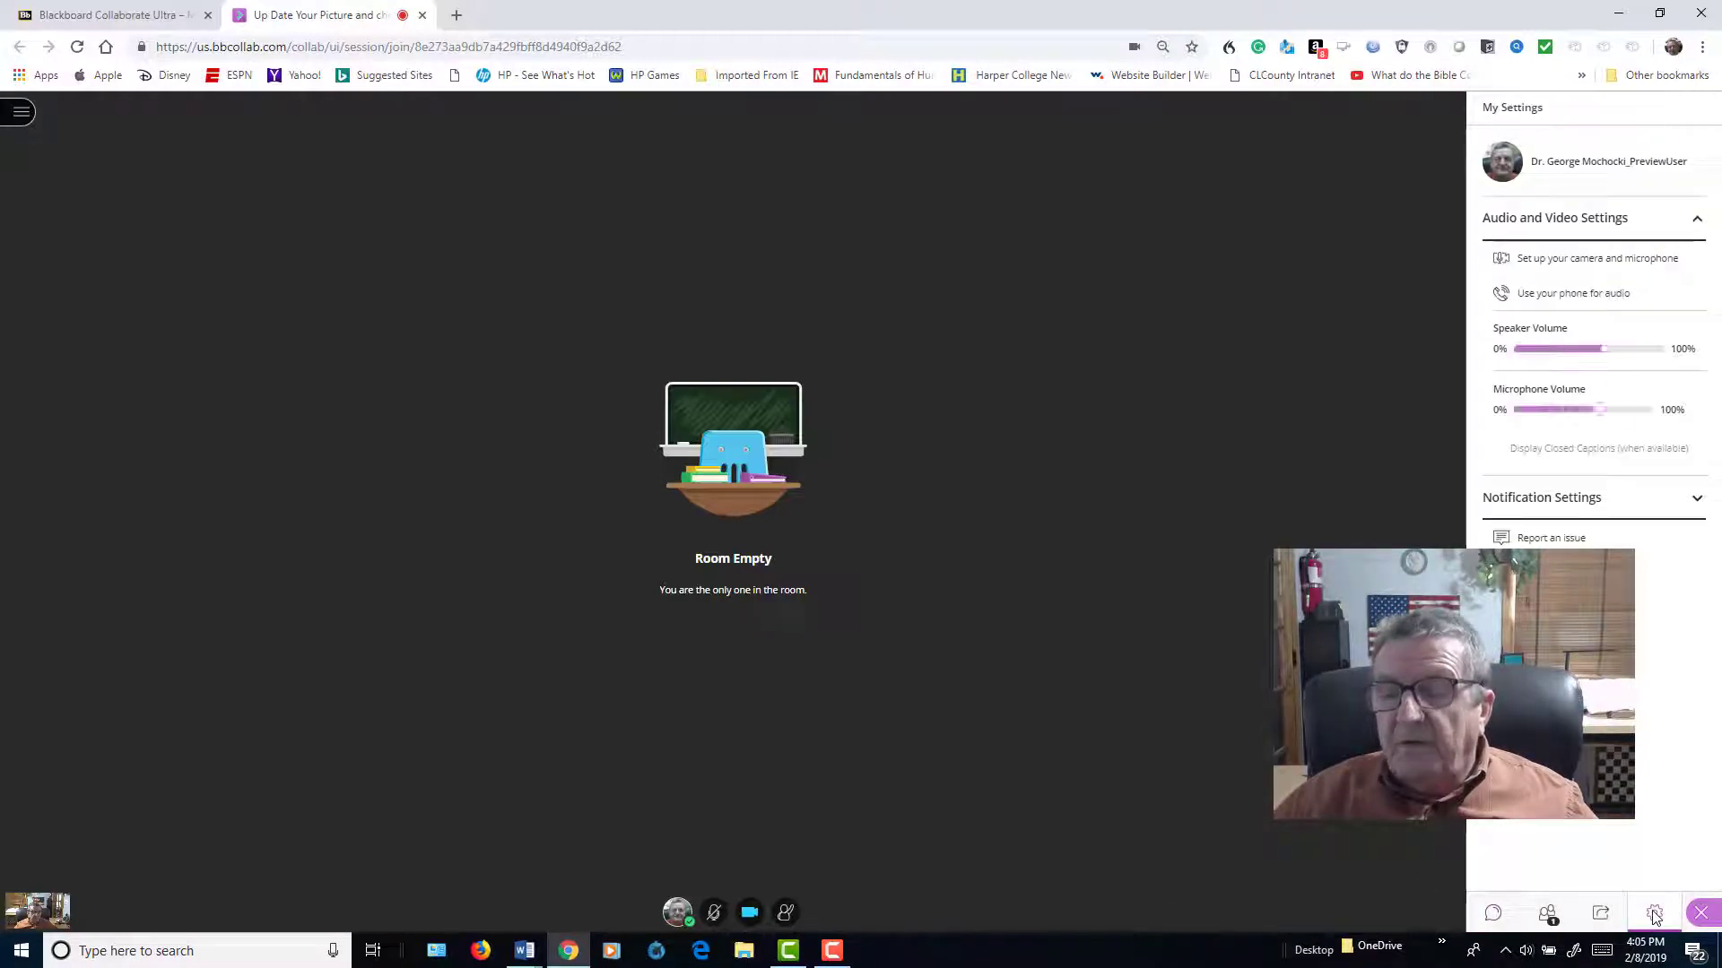
pyautogui.click(1500, 160)
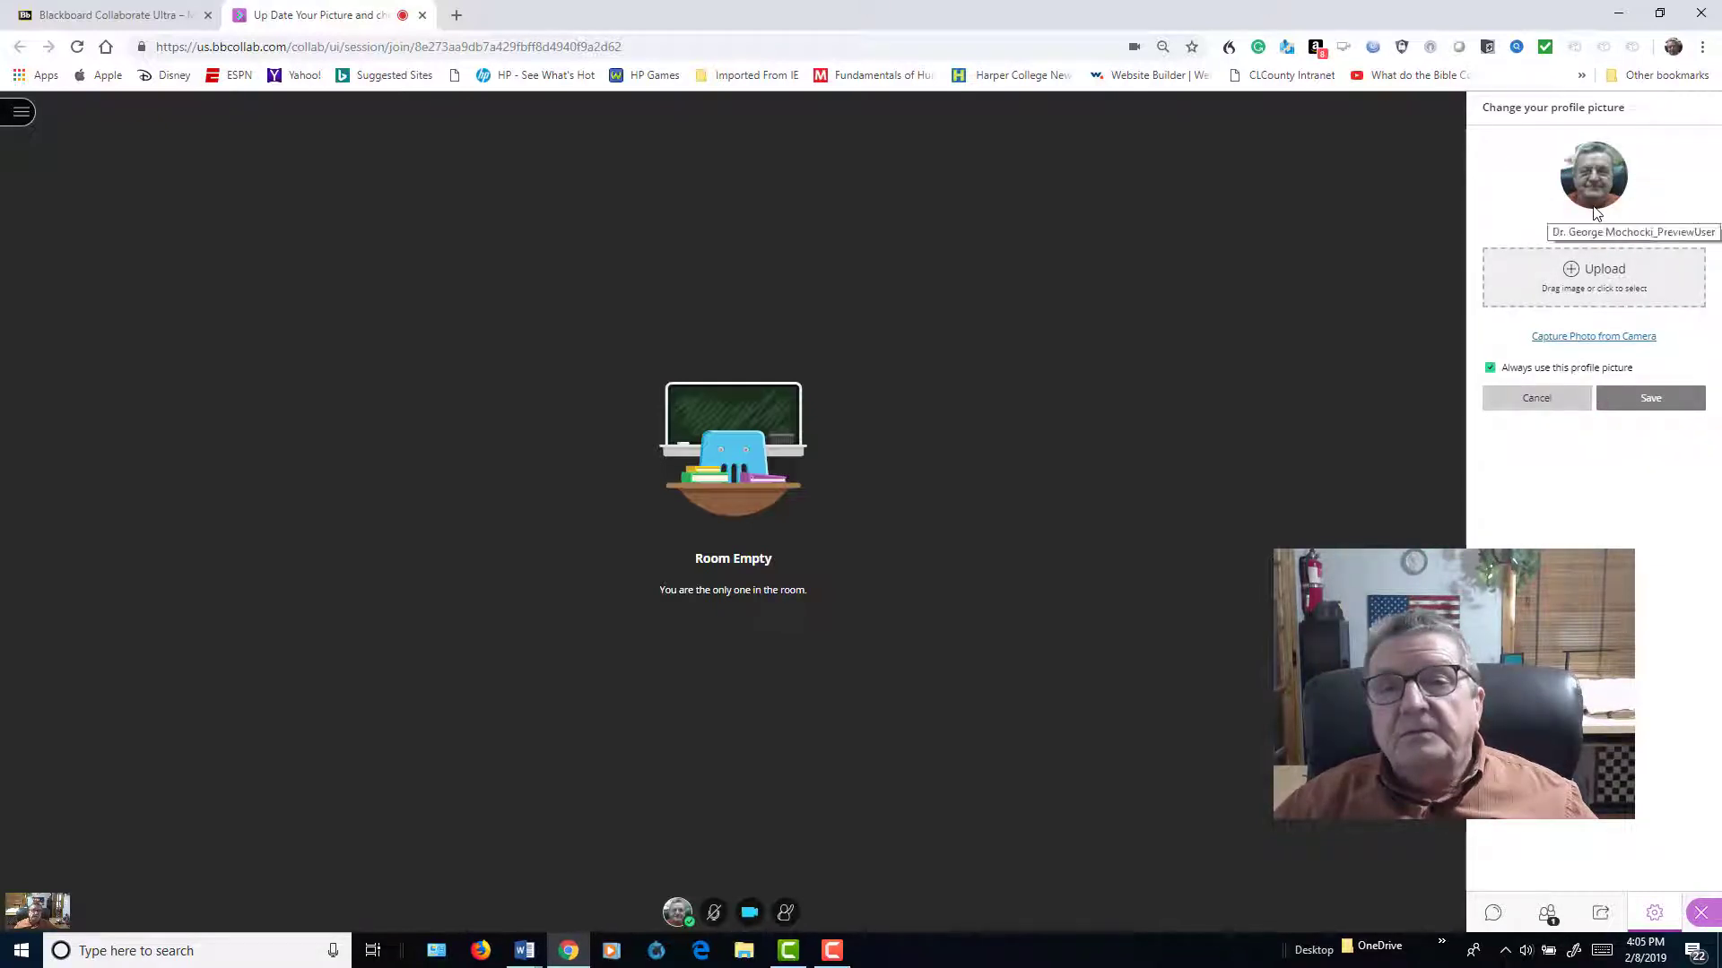
pyautogui.click(1556, 404)
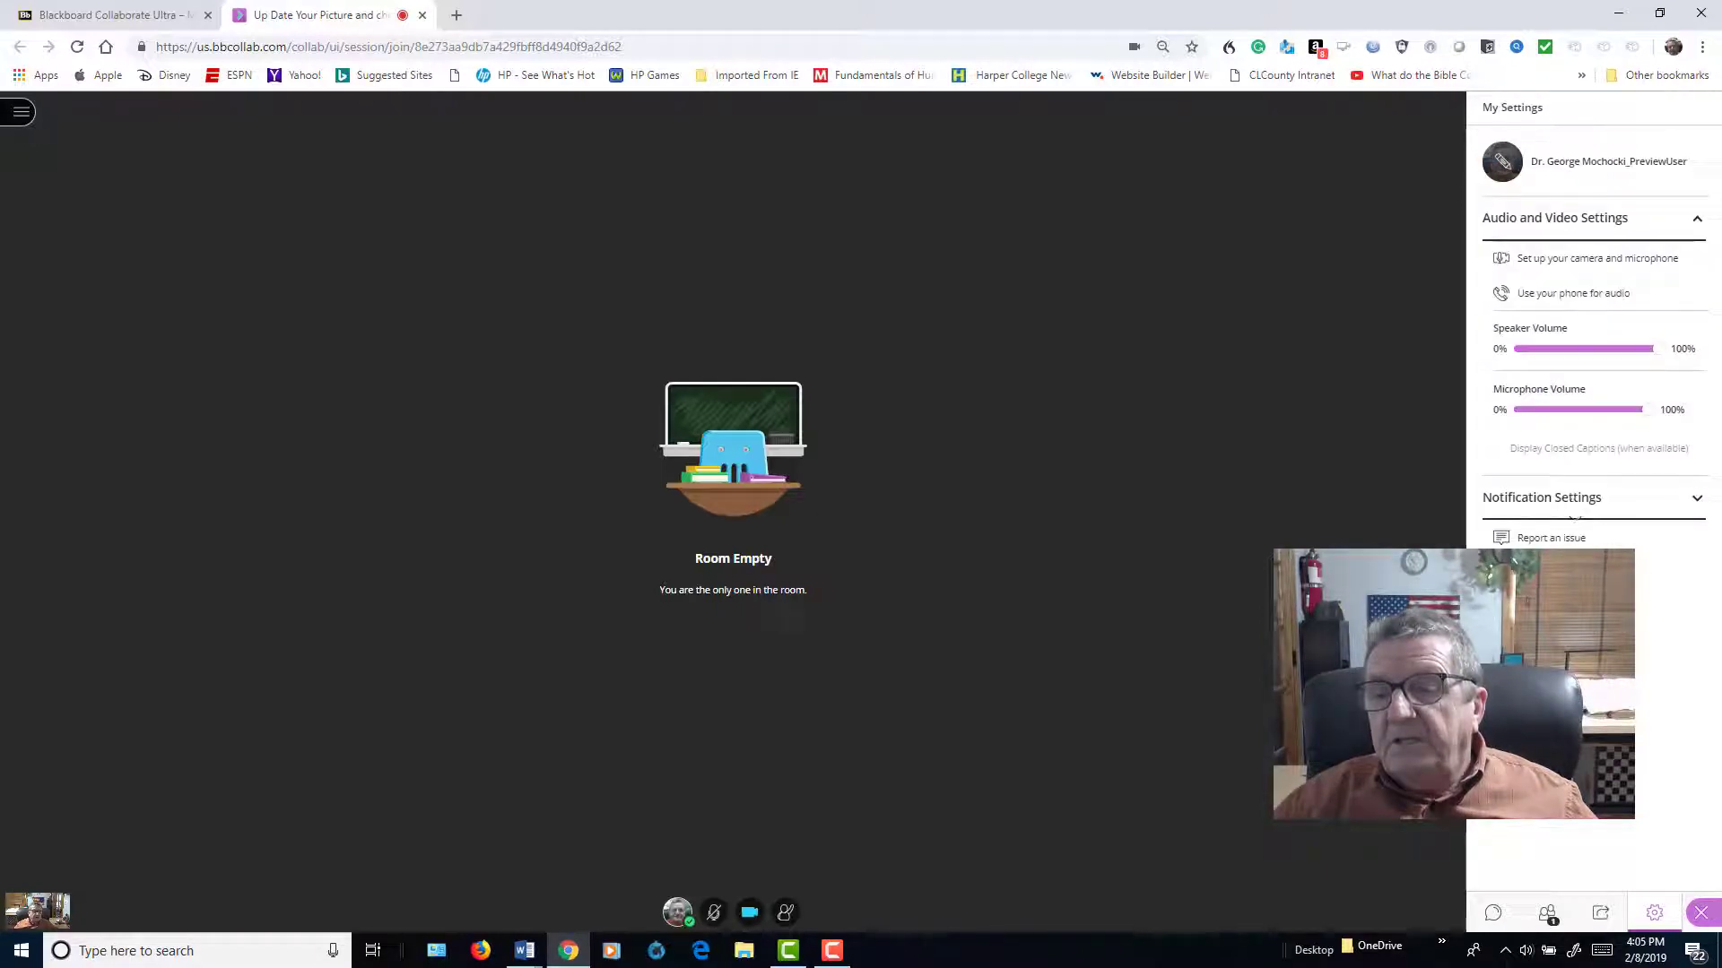
# Start the camera and microphone setup as the preview student and confirm the audio test with the default Rode Podcaster microphone
pyautogui.click(1556, 260)
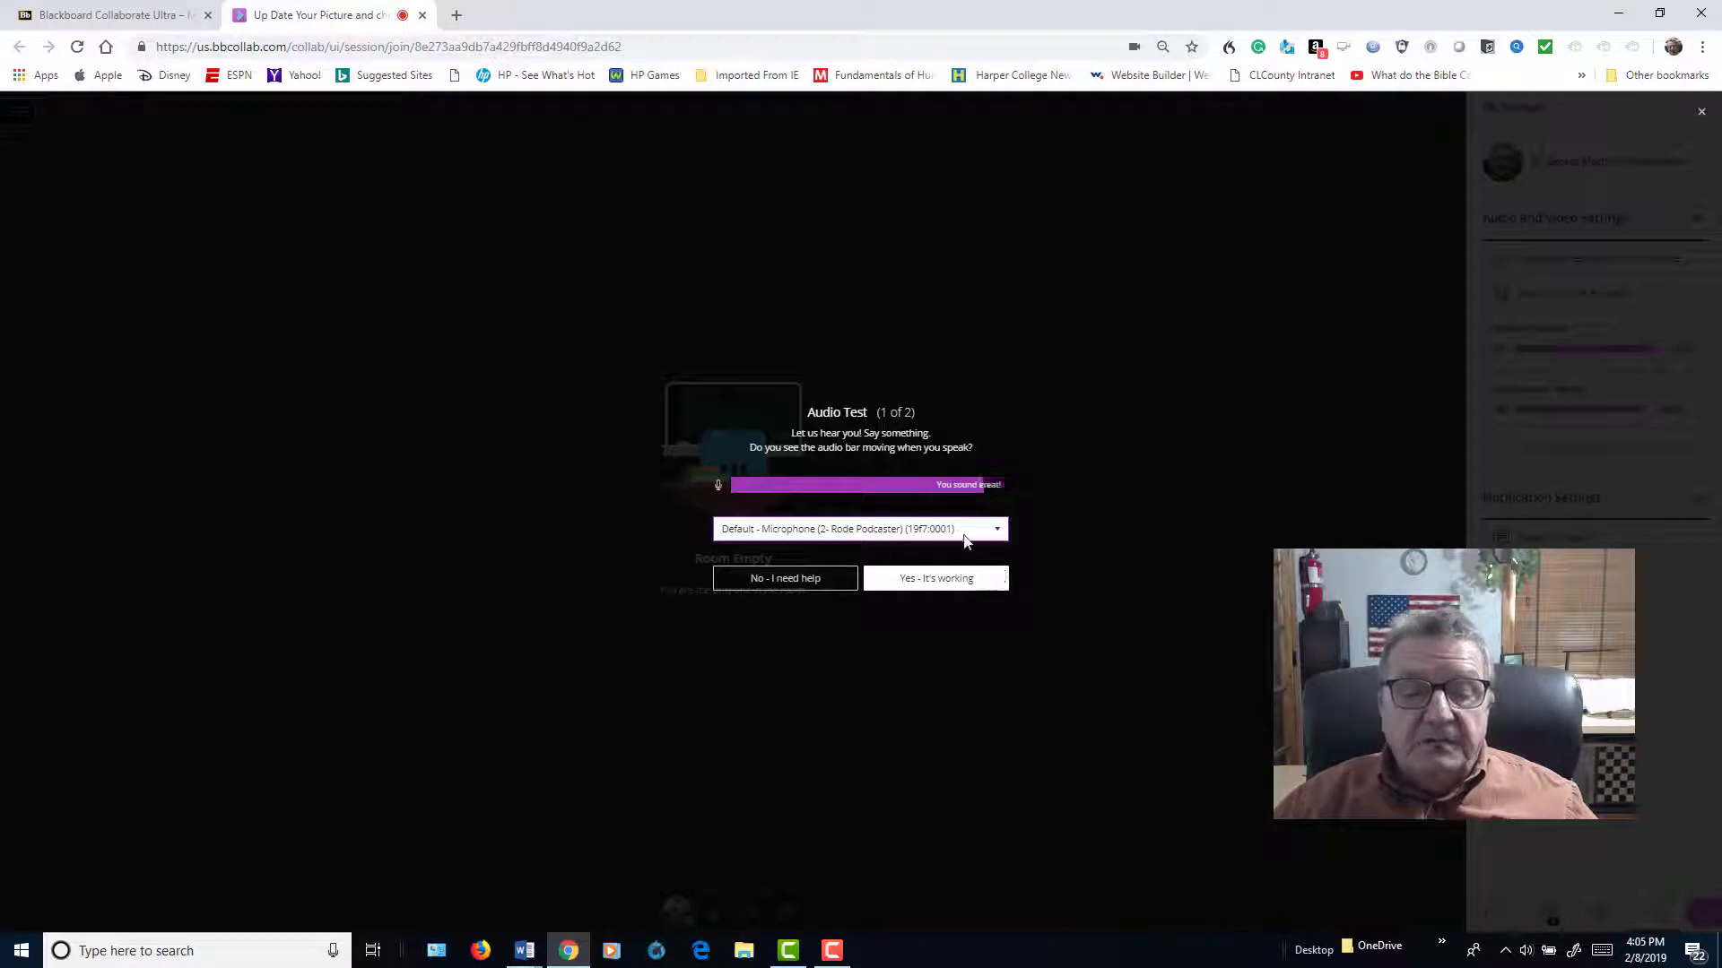
pyautogui.click(995, 531)
pyautogui.click(998, 533)
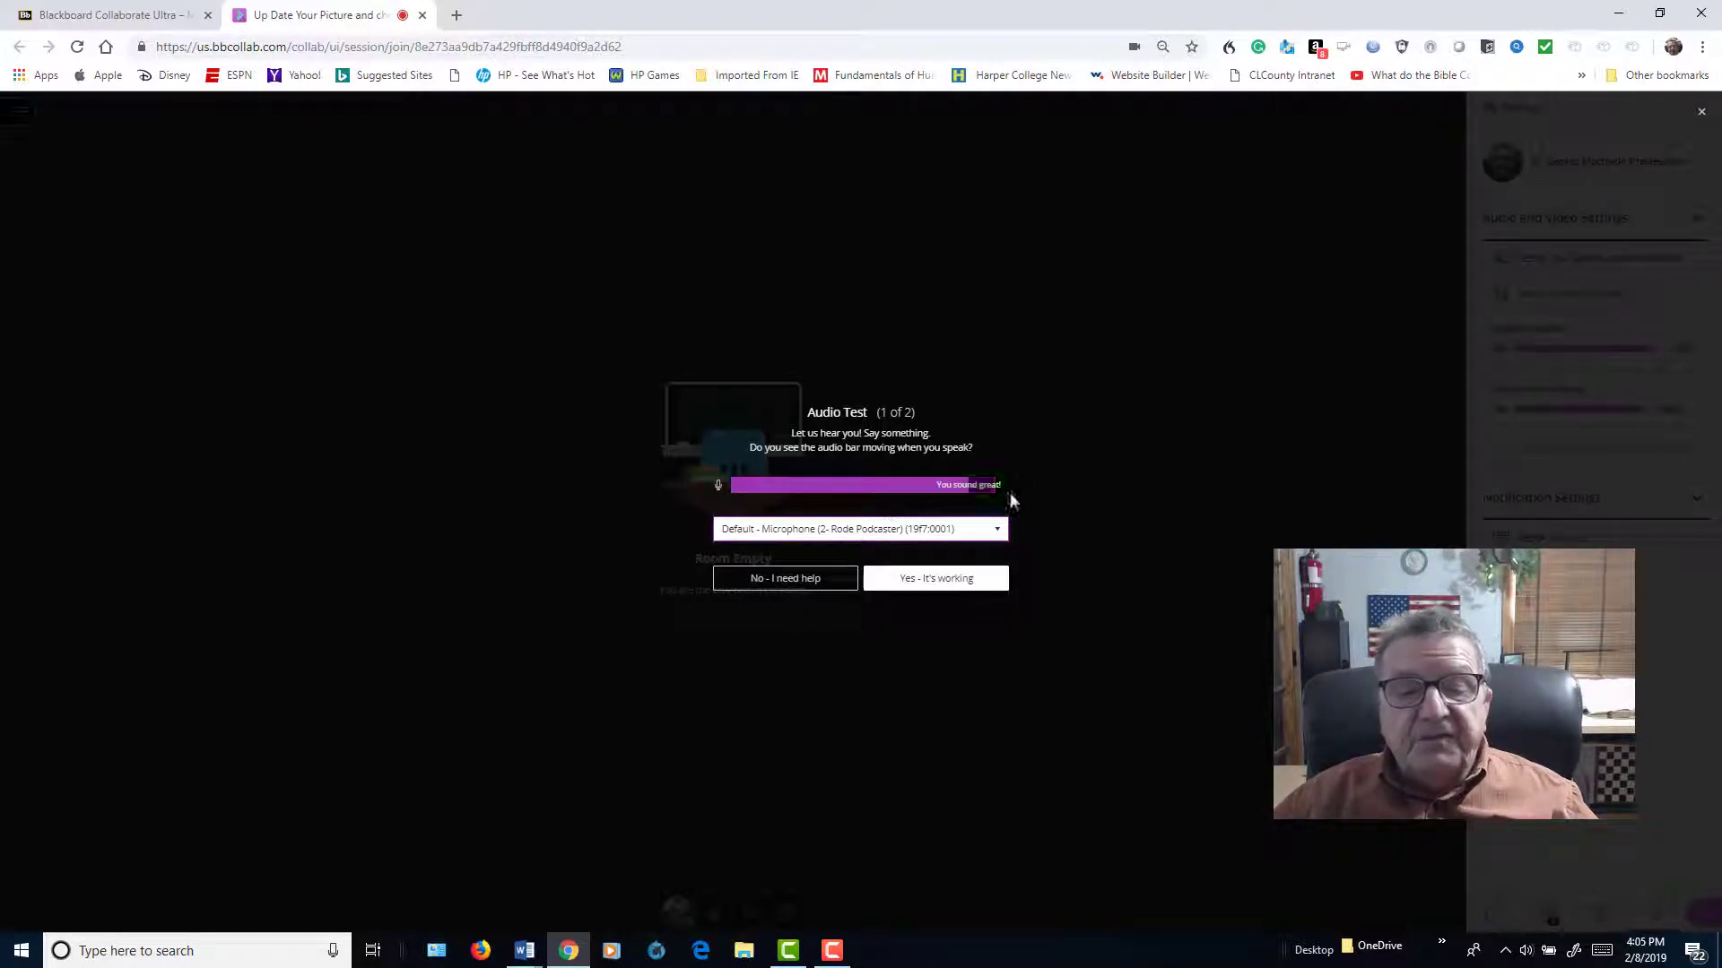
pyautogui.click(947, 583)
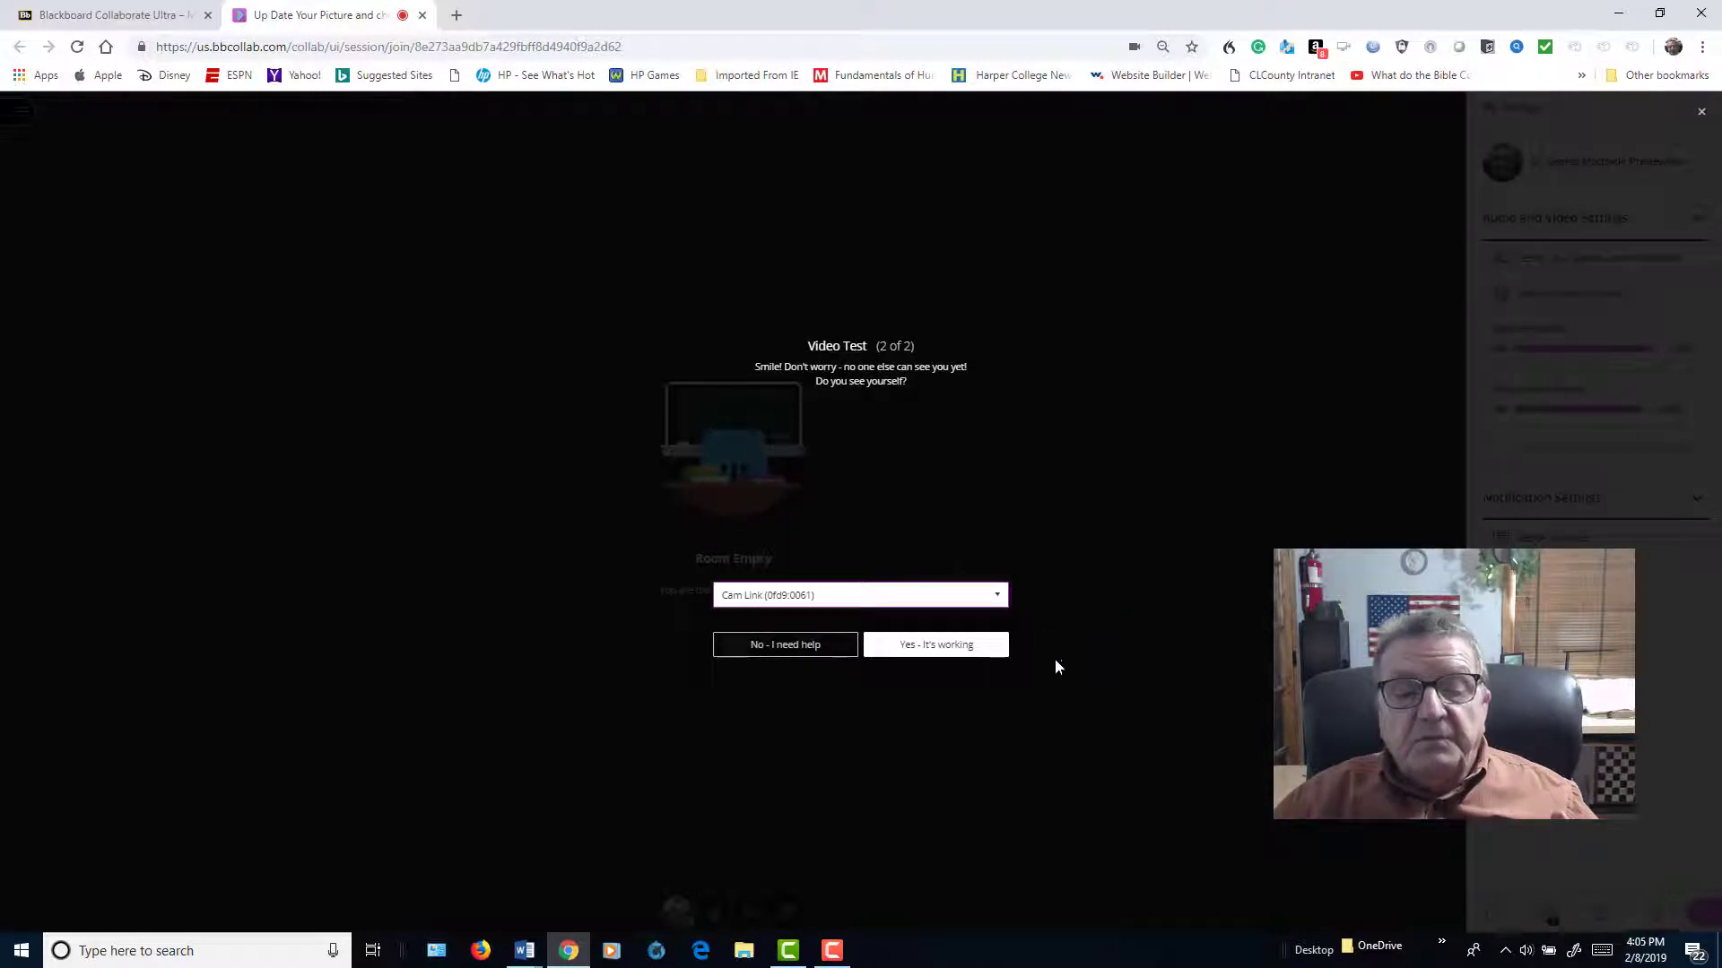
# Try the Logitech Webcam C930e in the video test, switch back to Cam Link and confirm that the video is working
pyautogui.click(997, 596)
pyautogui.click(976, 631)
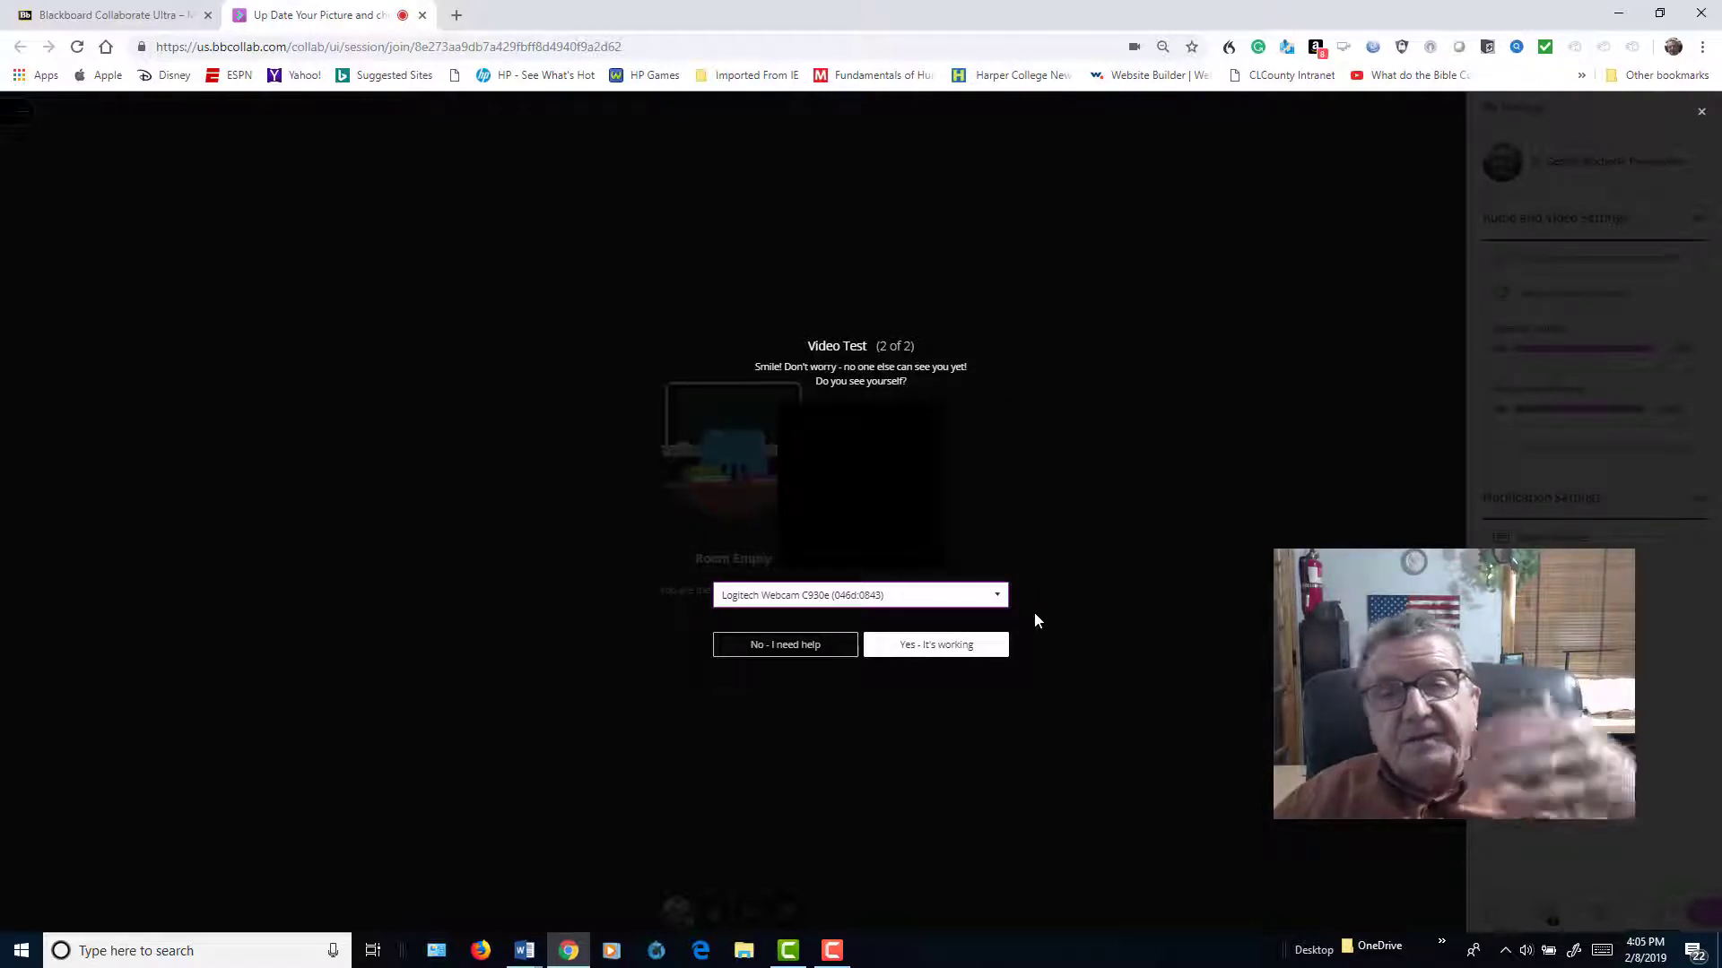
pyautogui.click(999, 599)
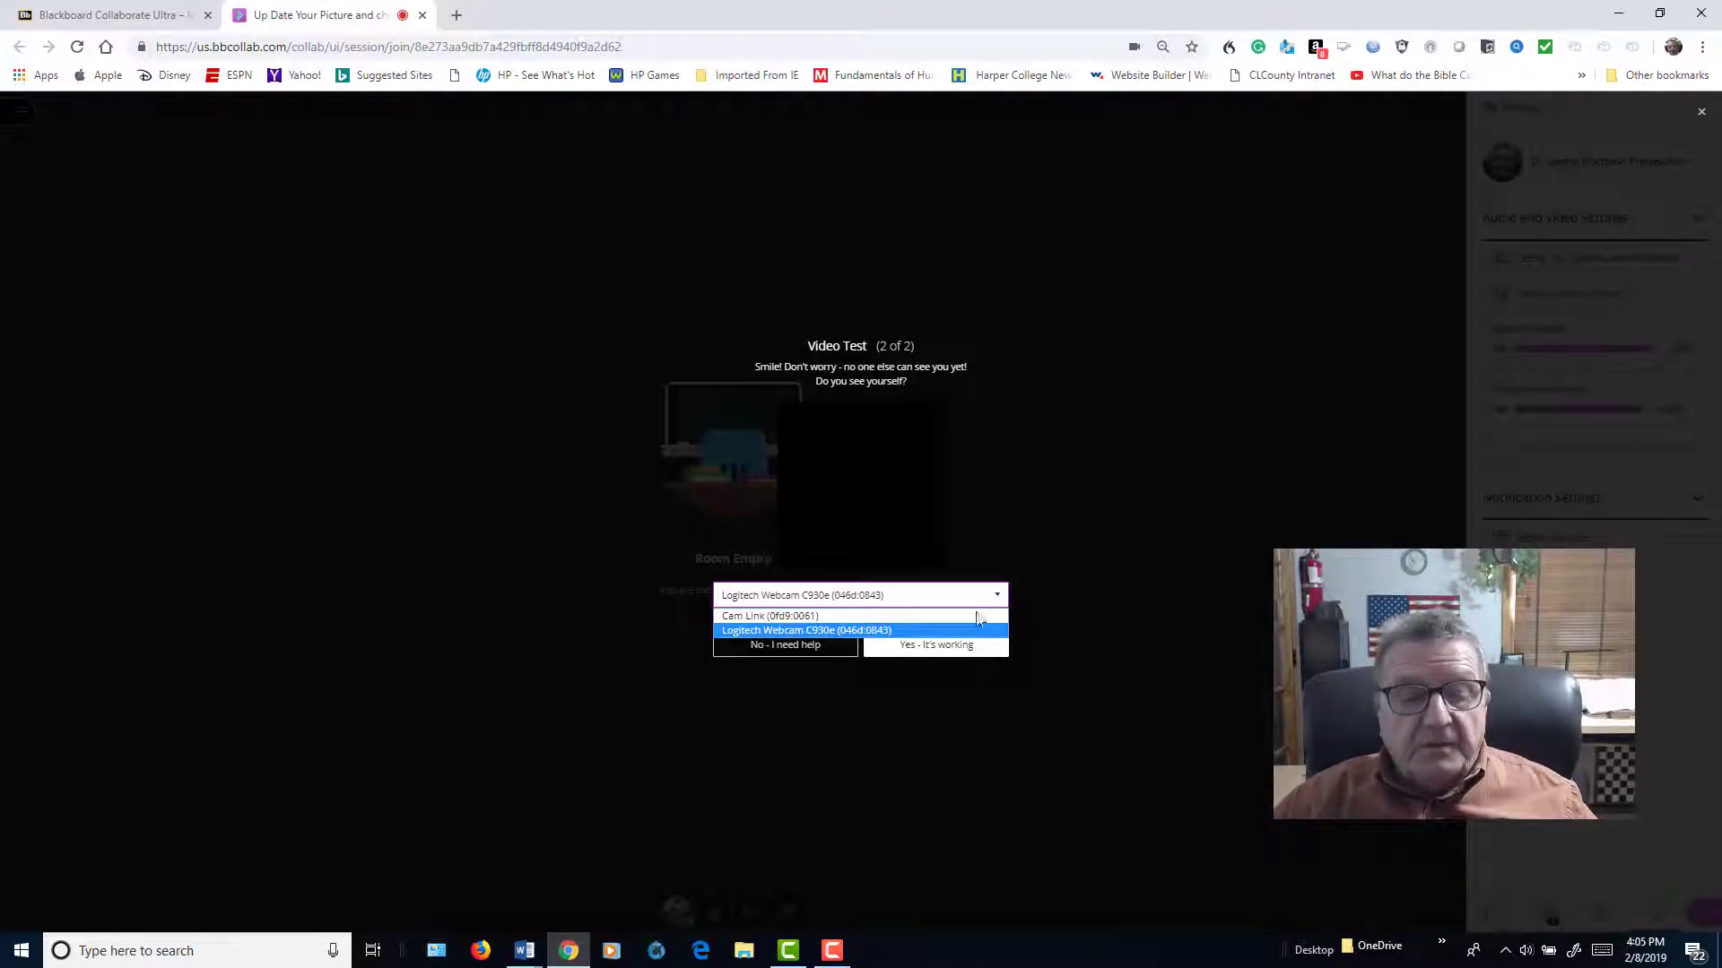
pyautogui.press('Up')
pyautogui.press('Return')
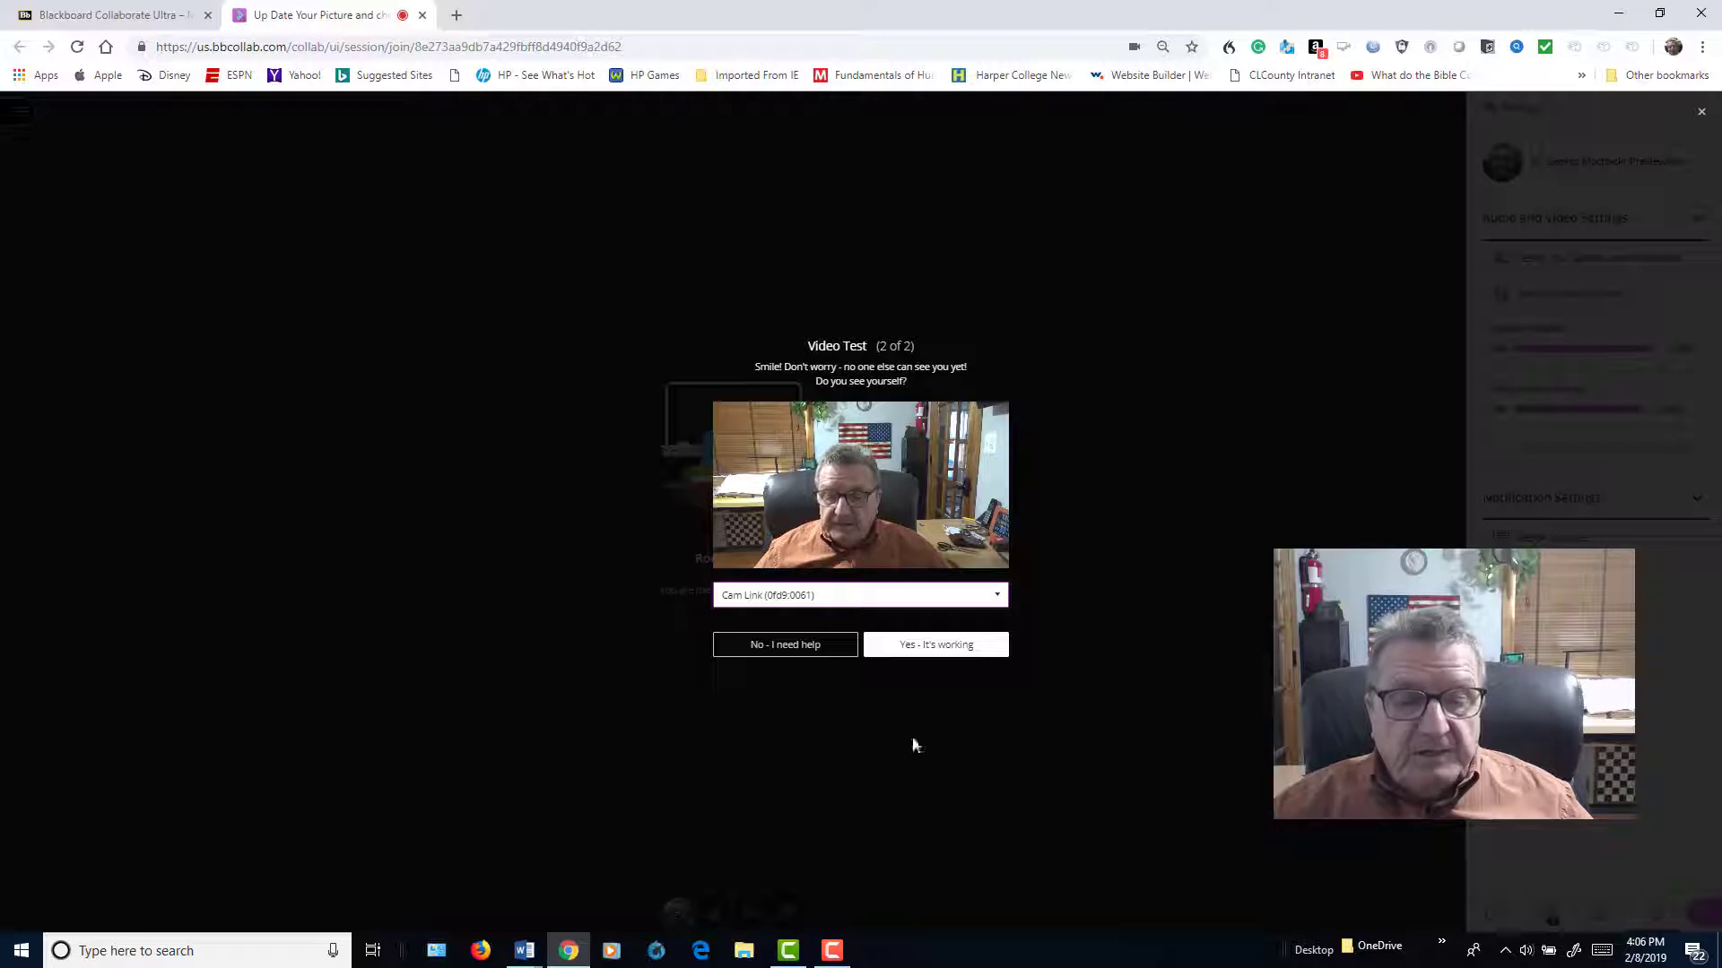
pyautogui.click(922, 652)
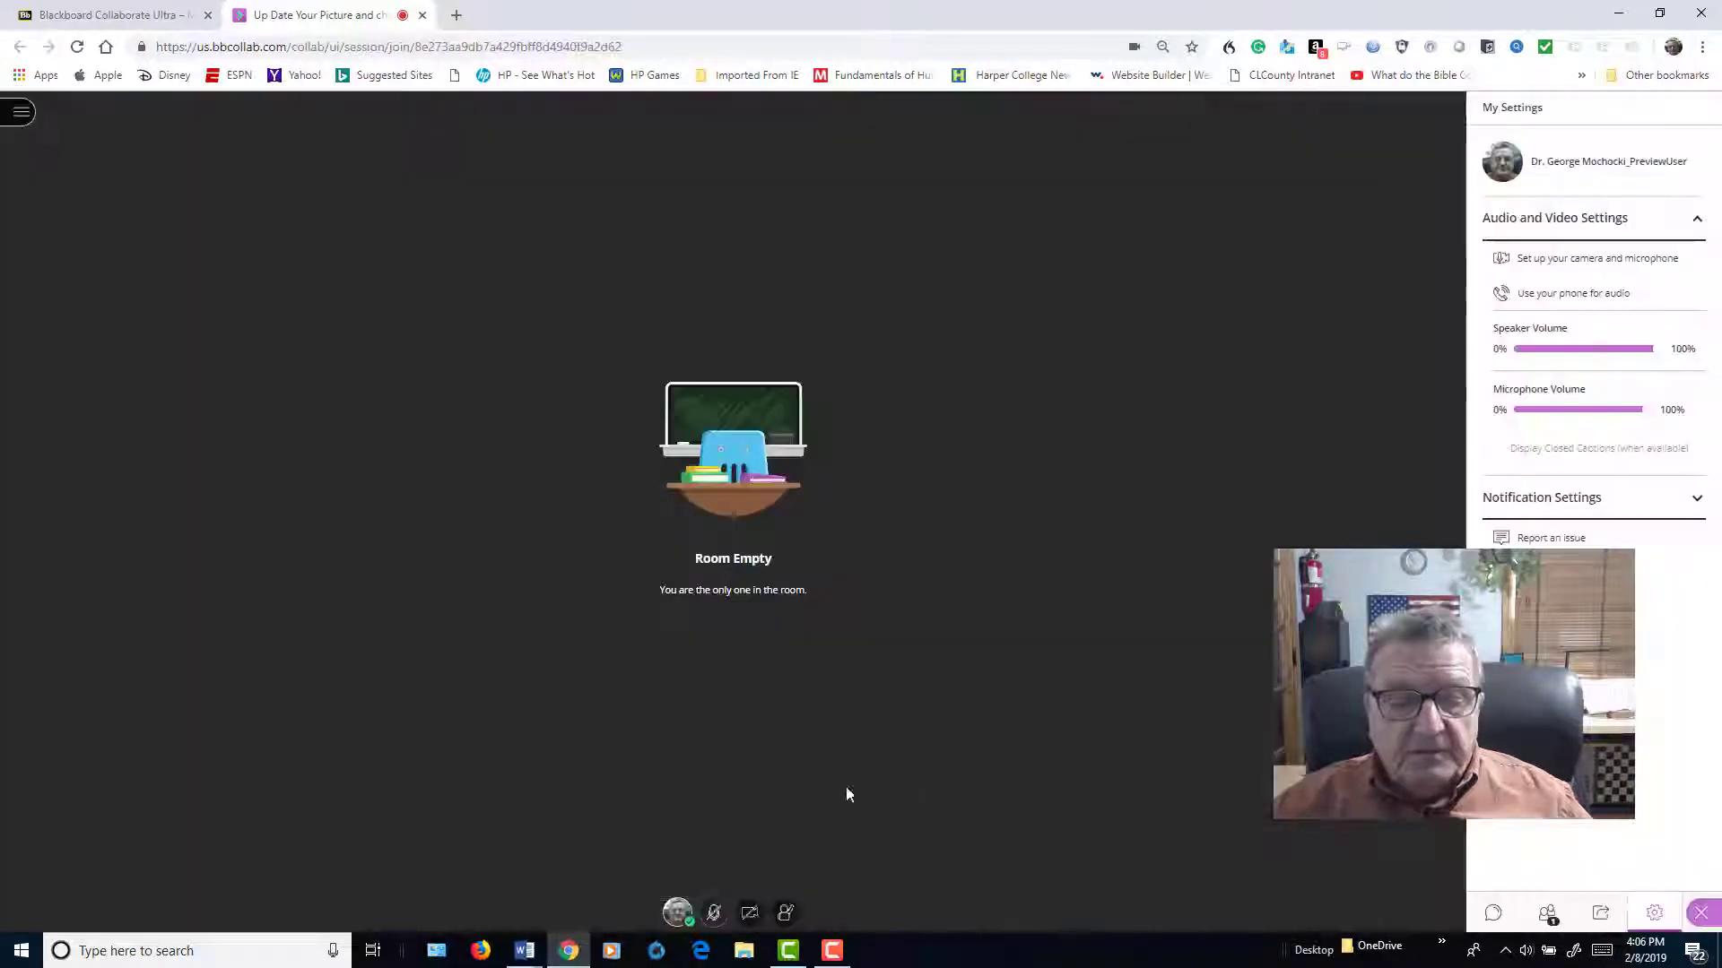
# Dismiss the ready-to-talk tip and leave the session, marking audio and video as Excellent but skipping the feedback submission
pyautogui.click(679, 916)
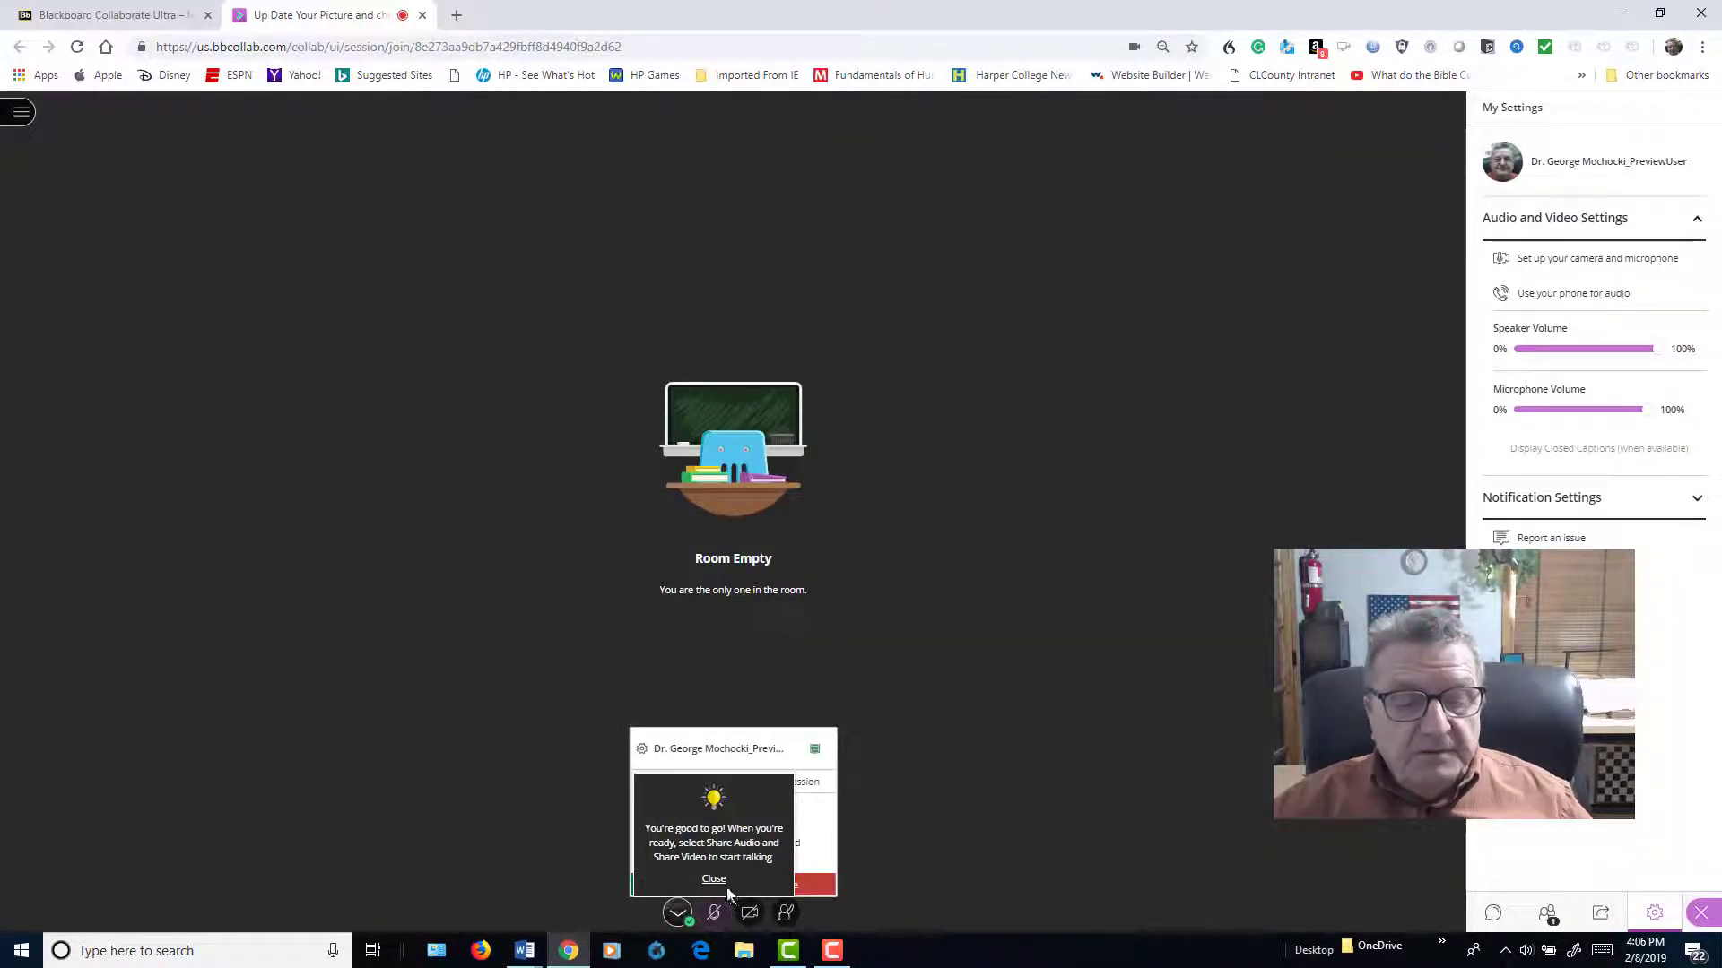
pyautogui.click(723, 883)
pyautogui.click(678, 913)
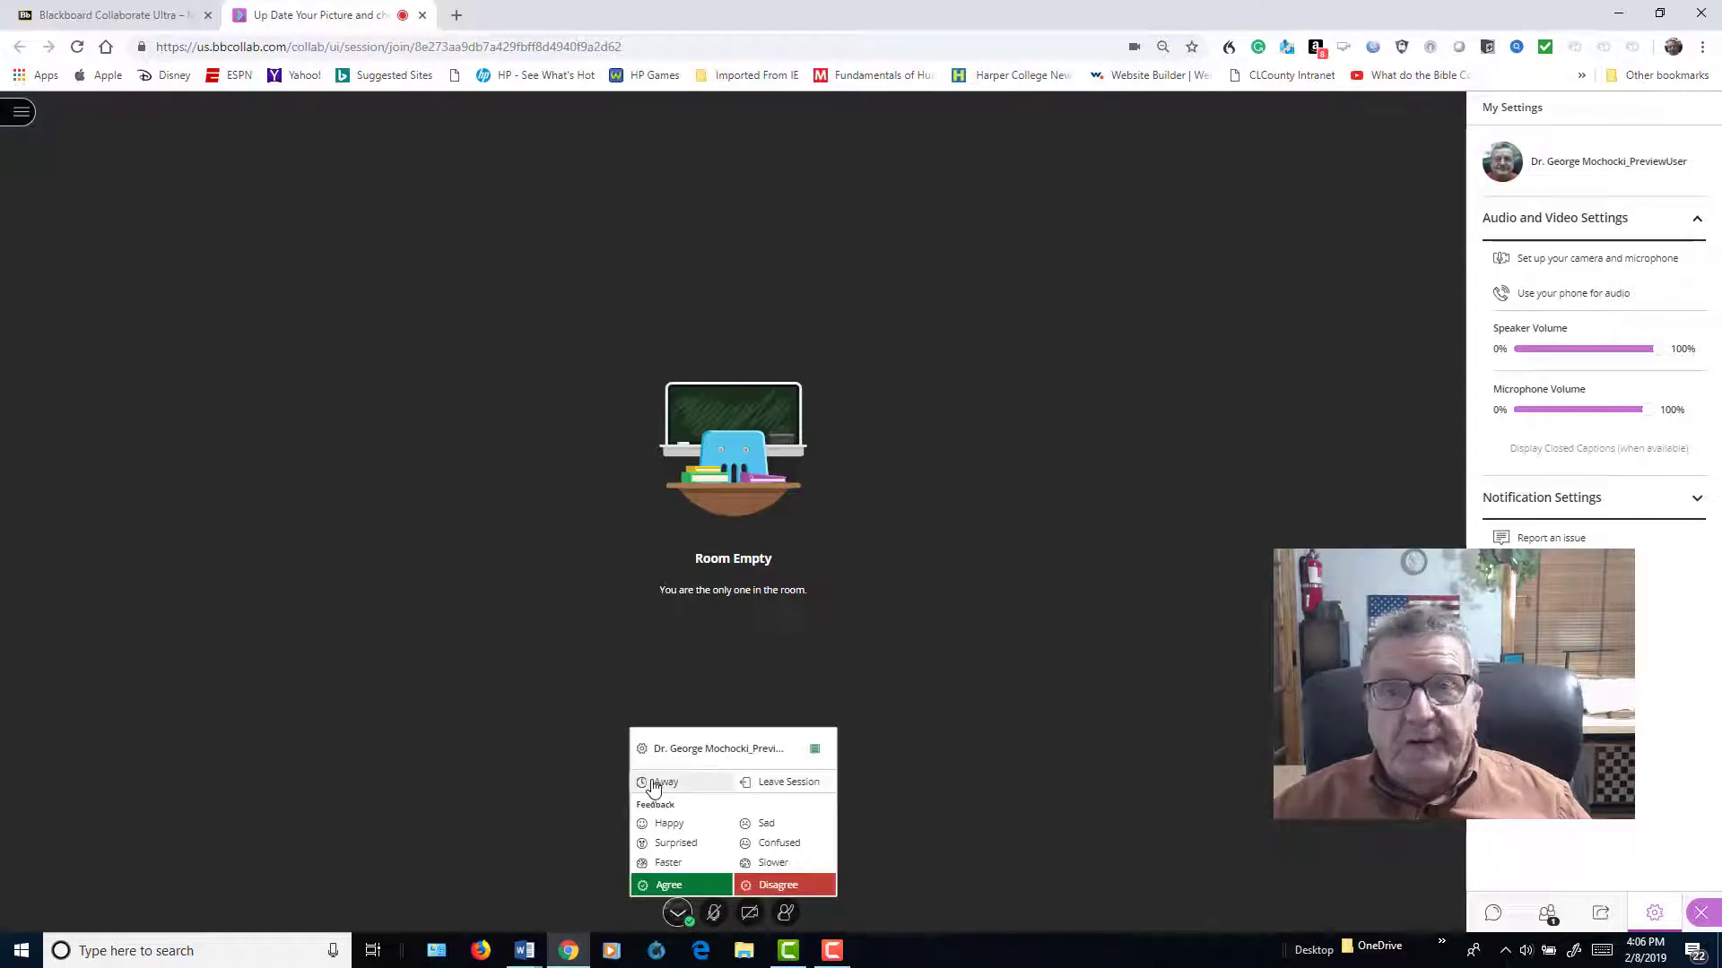
pyautogui.click(784, 784)
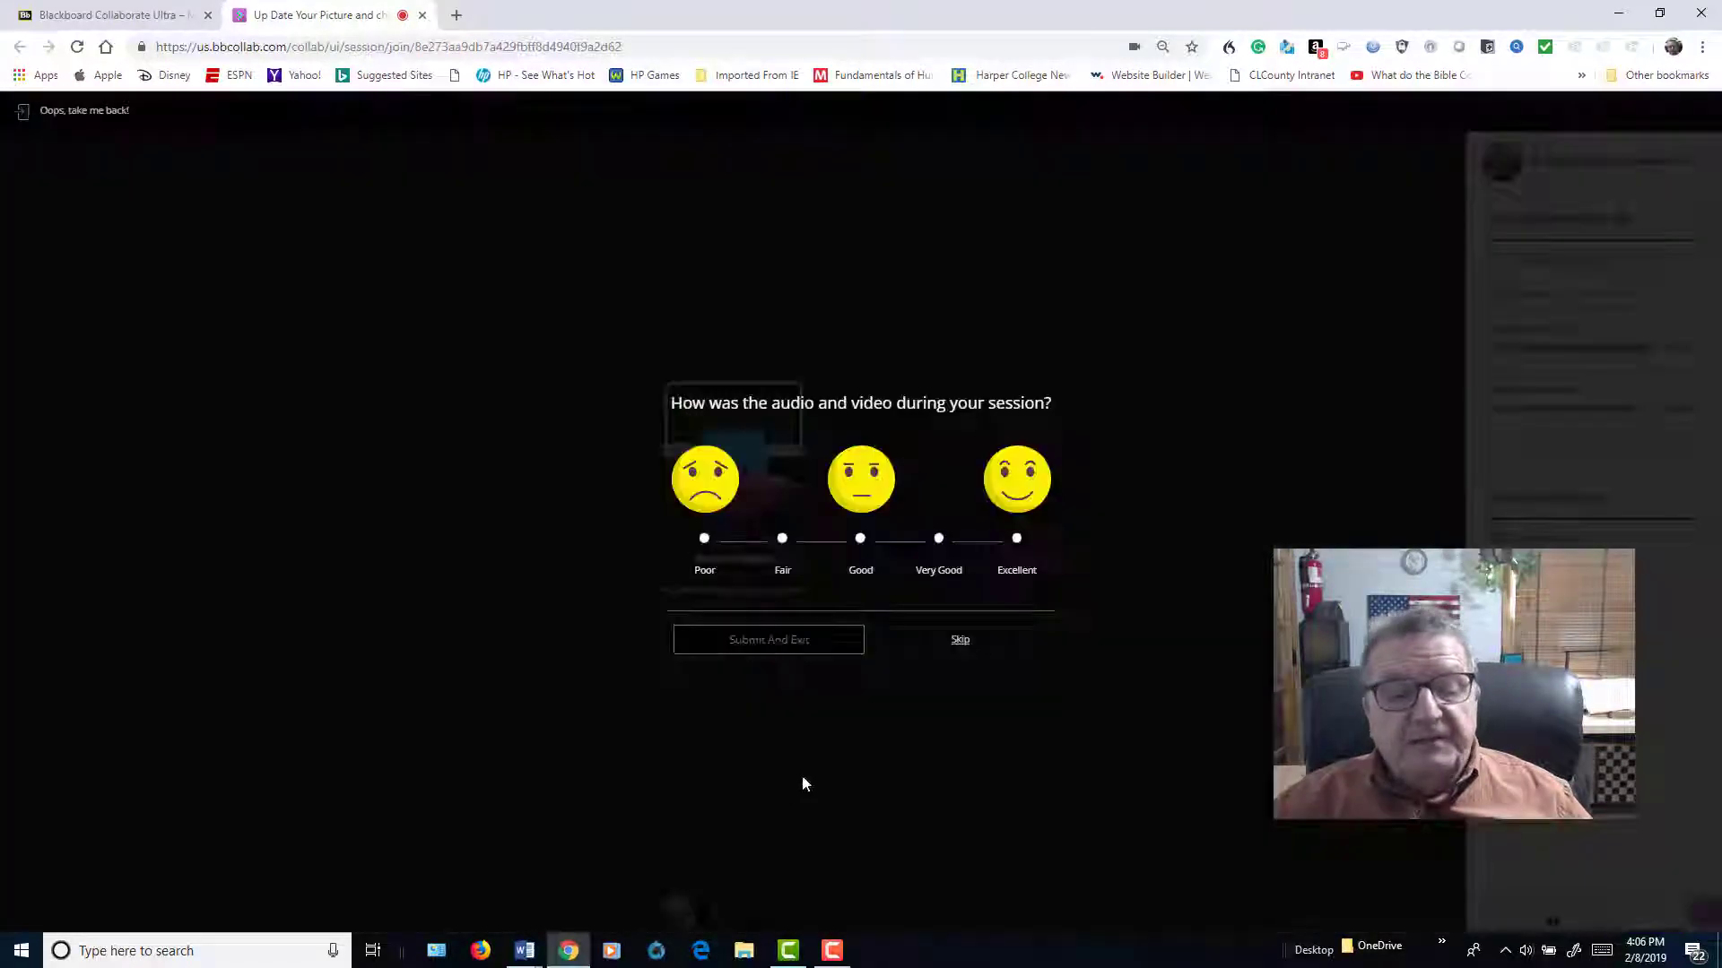
pyautogui.click(1017, 543)
pyautogui.click(966, 642)
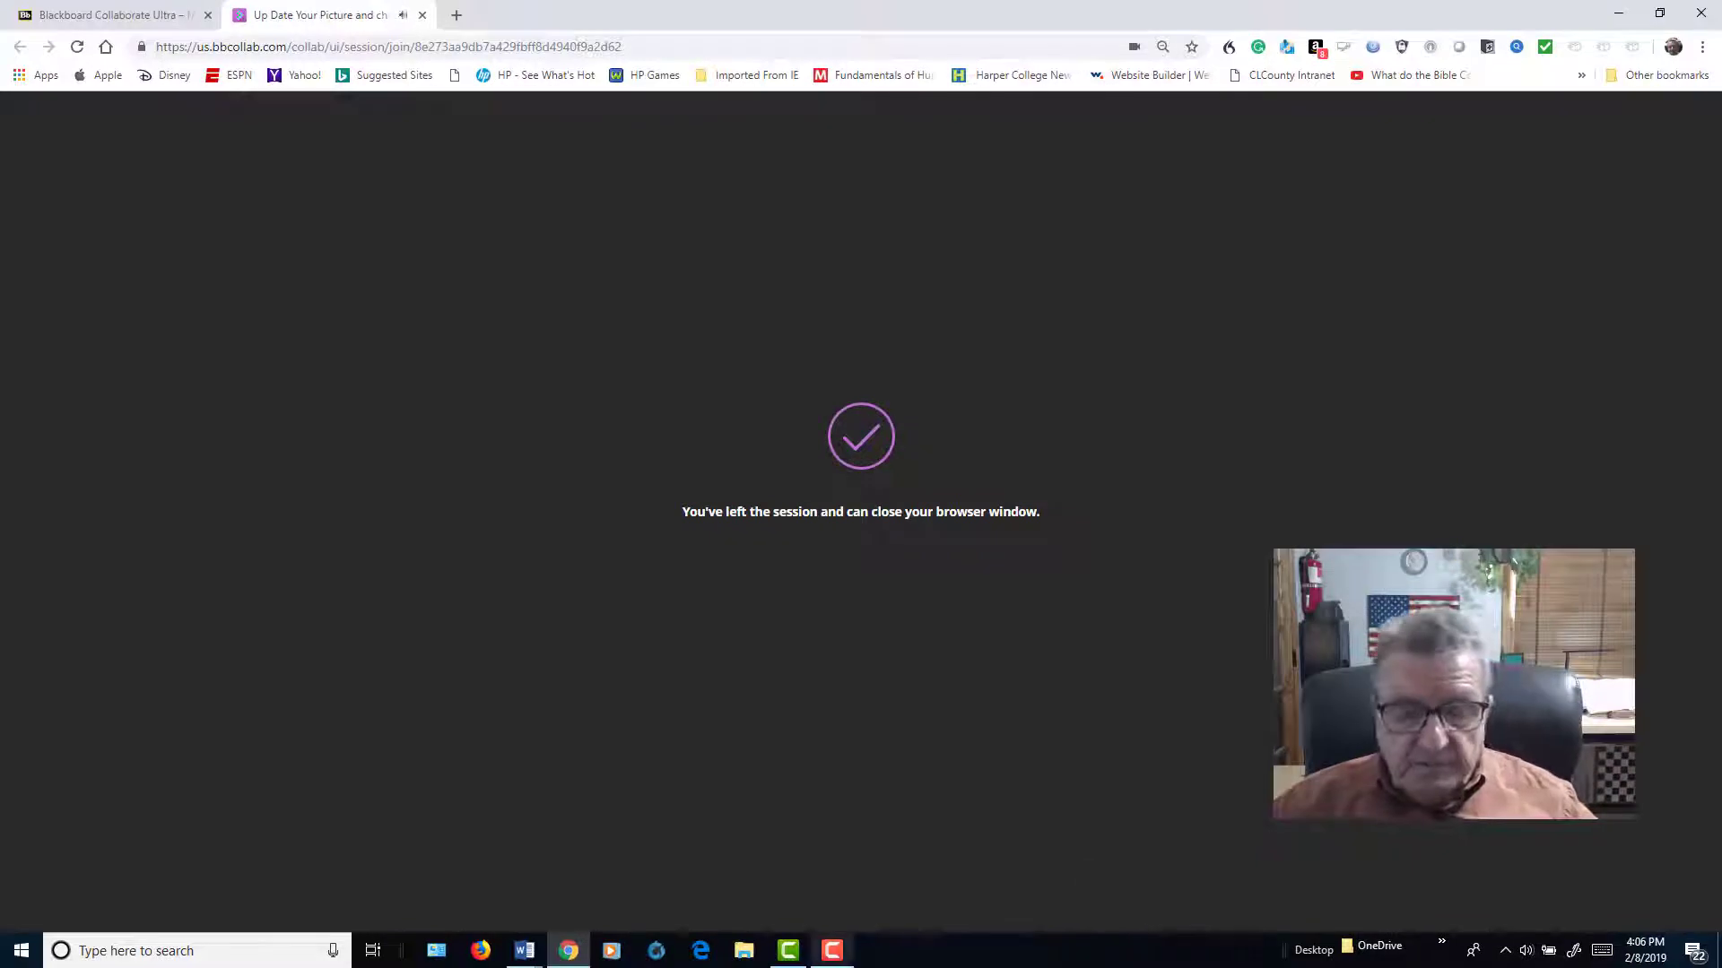
pyautogui.click(834, 950)
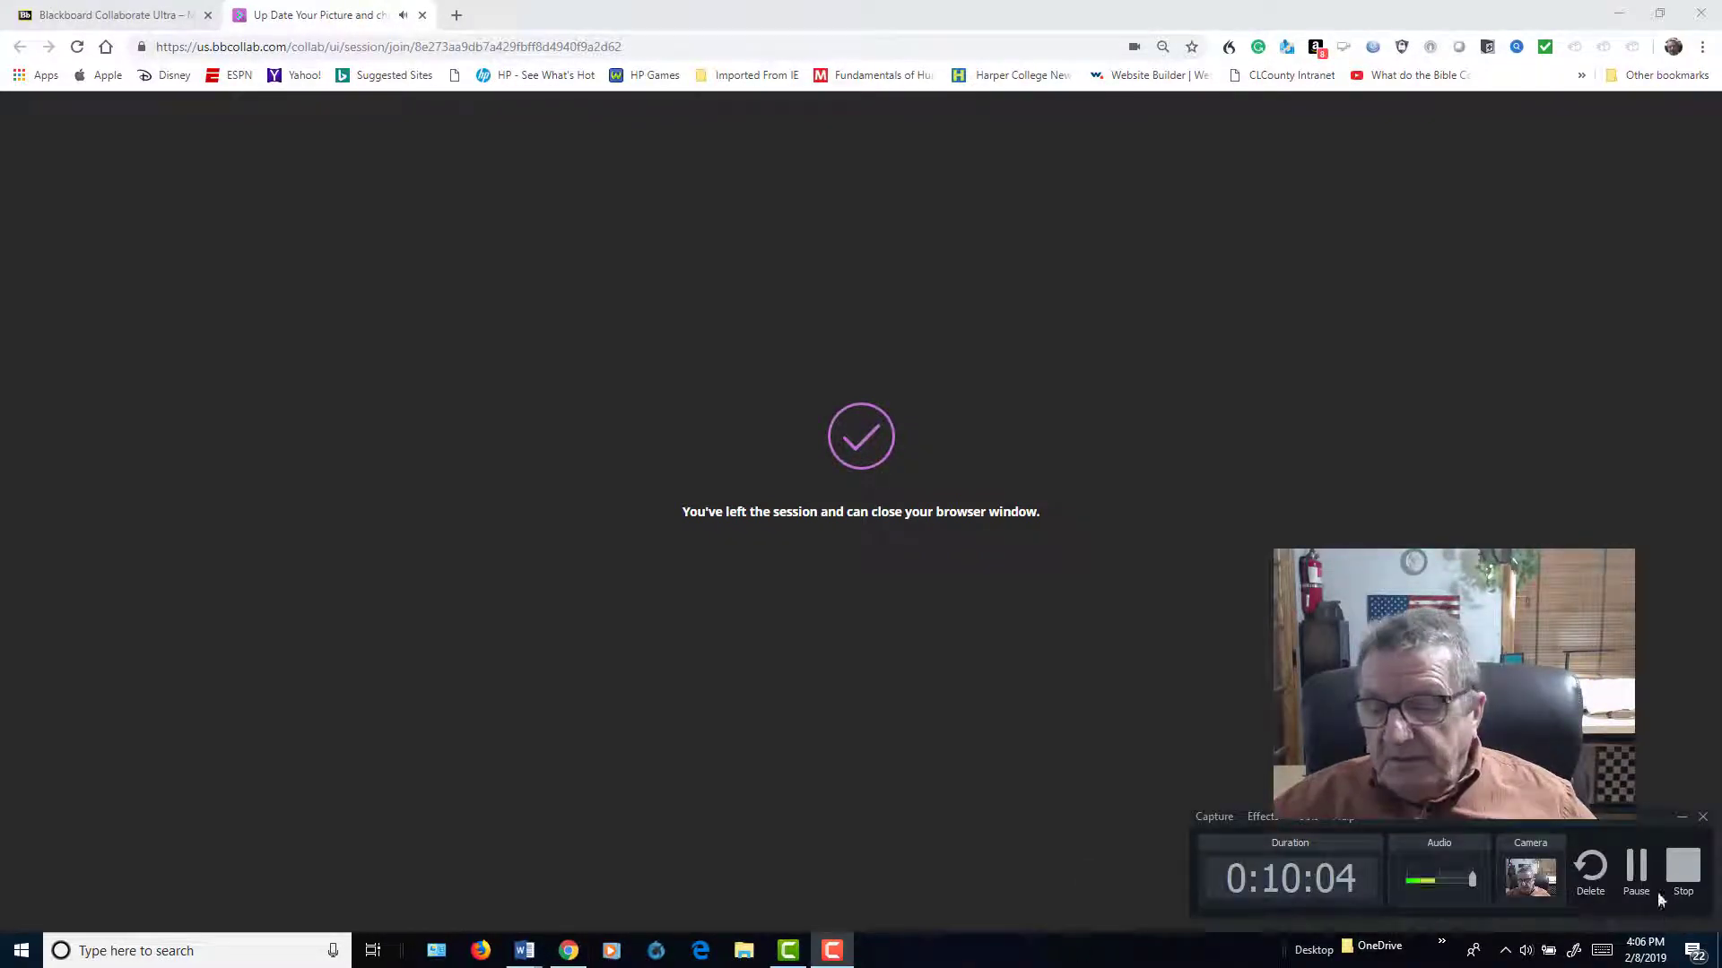